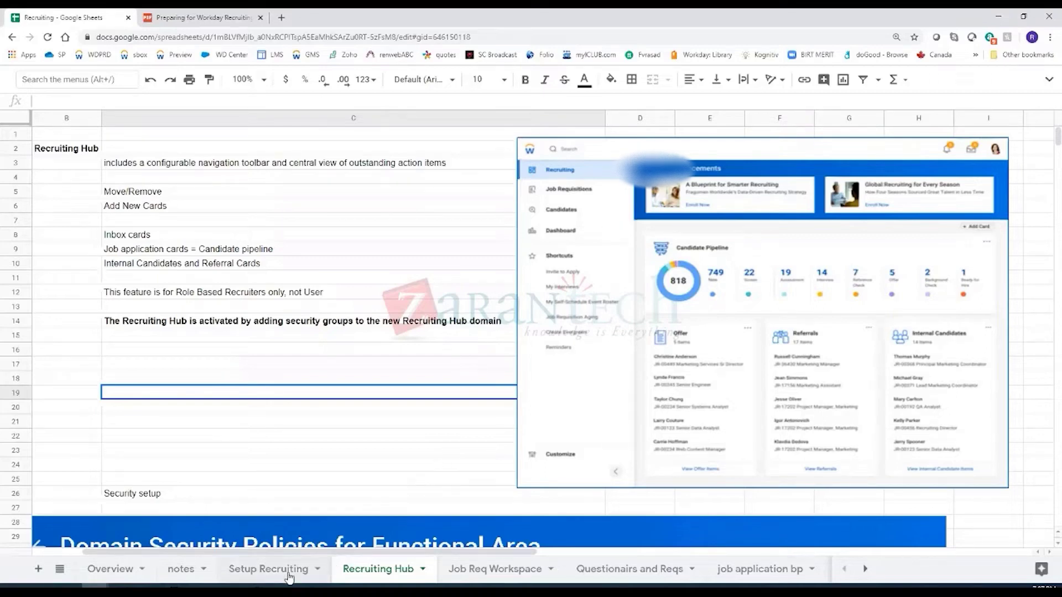
Switch to the Remote Desktop window and review the default content cards configured for the Recruiting Hub
{"action": "mouse_move", "coordinate": [260, 588]}
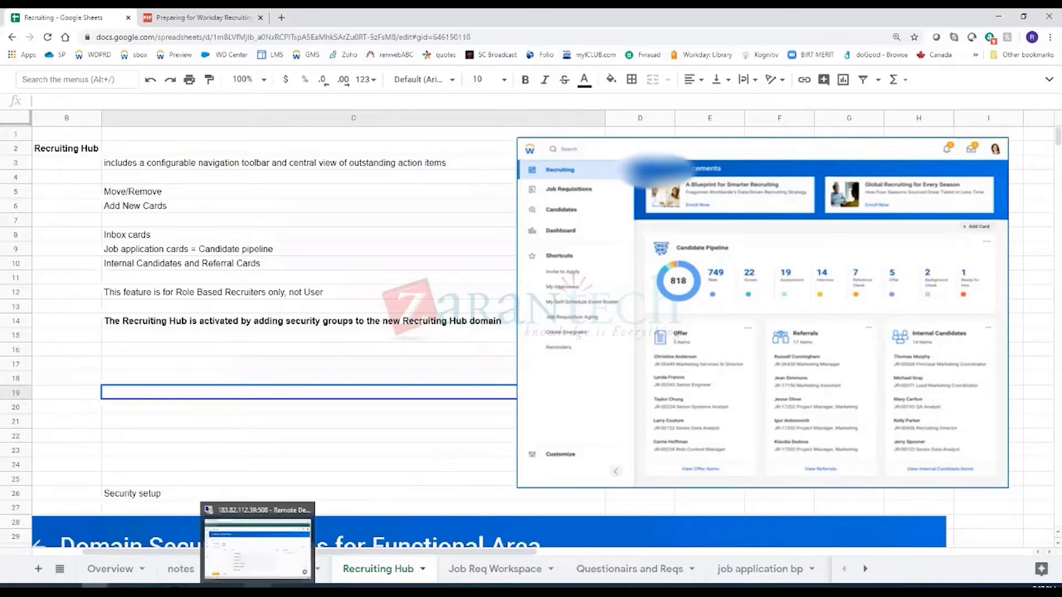
{"action": "left_click", "coordinate": [268, 575]}
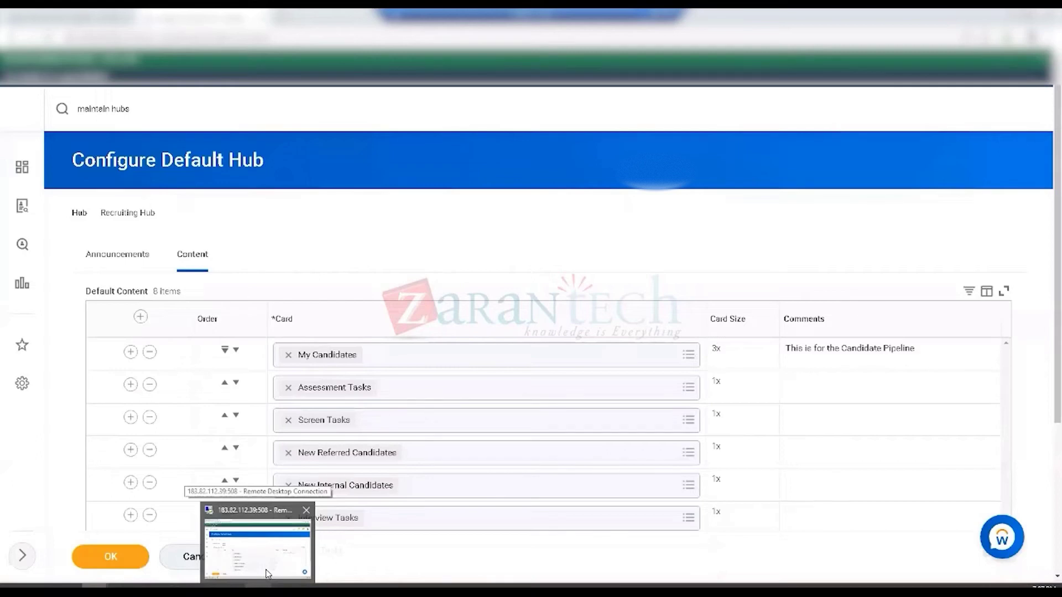
{"action": "scroll", "coordinate": [267, 561], "scroll_direction": "down", "scroll_amount": 4}
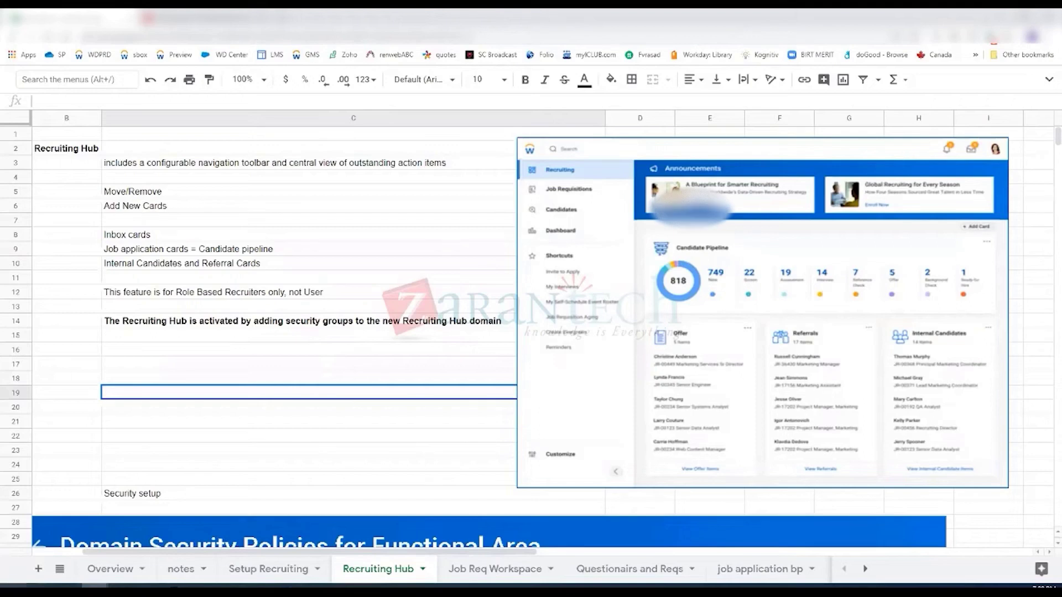
{"action": "left_click", "coordinate": [13, 585]}
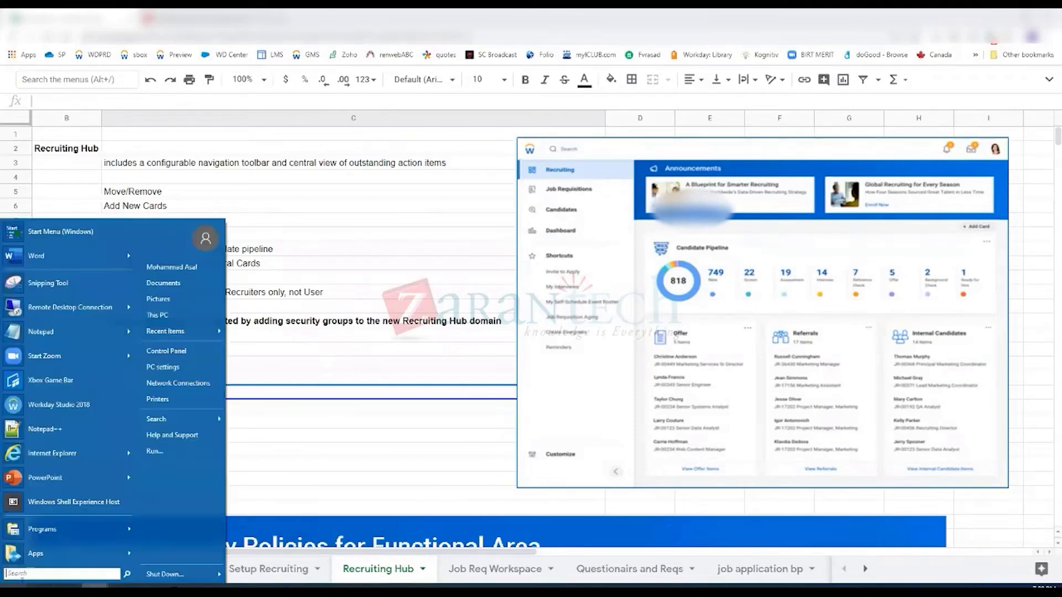
{"action": "left_click", "coordinate": [20, 316]}
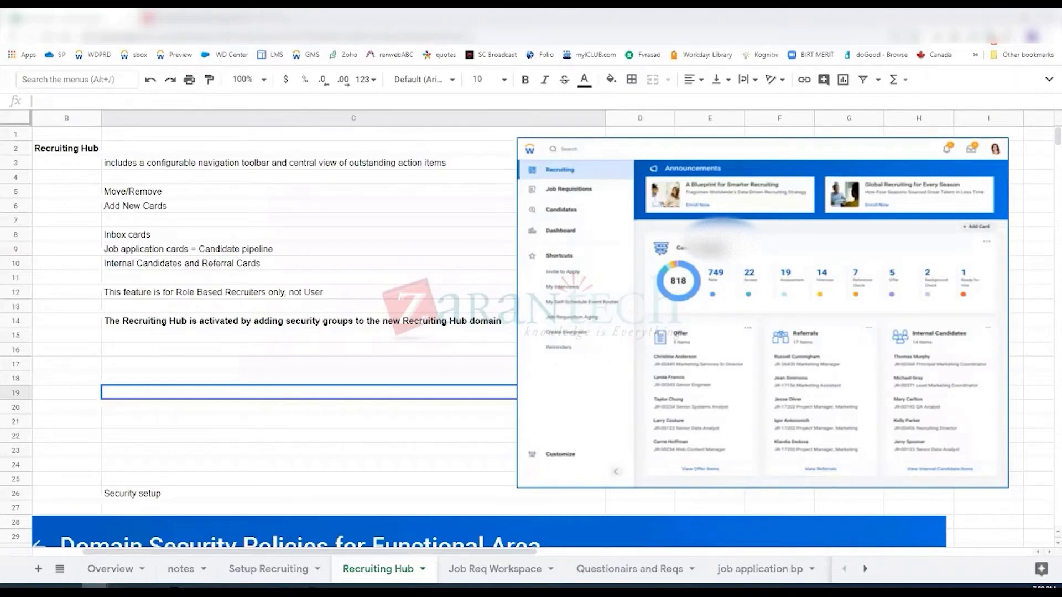
Move the Recruiting Hub screenshot over the notes in column C and enlarge it so it extends into column H
{"action": "left_click", "coordinate": [556, 175]}
{"action": "left_click_drag", "start_coordinate": [555, 176], "coordinate": [641, 176]}
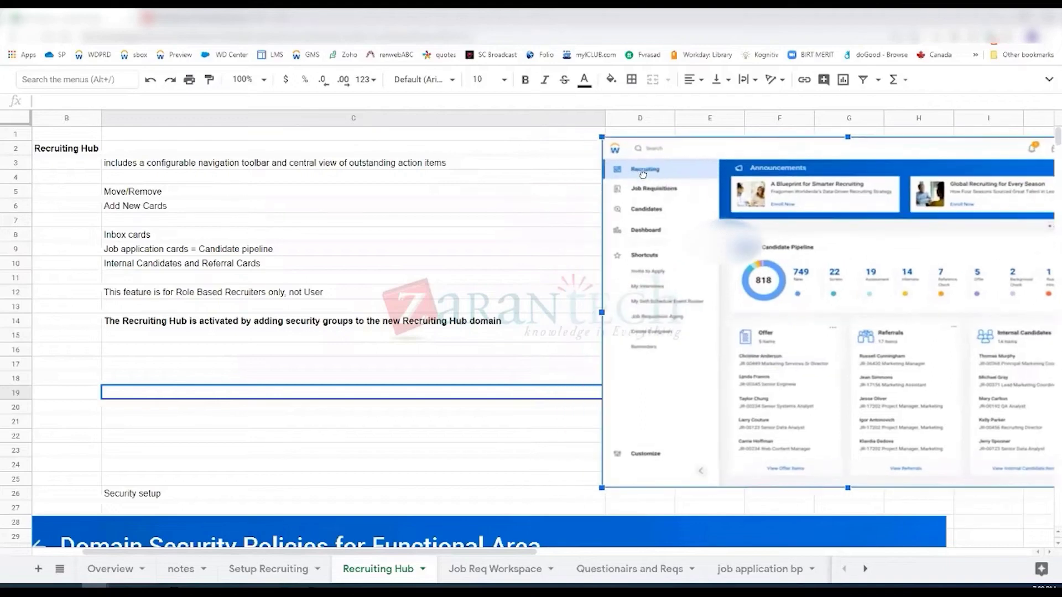
{"action": "left_click", "coordinate": [436, 195]}
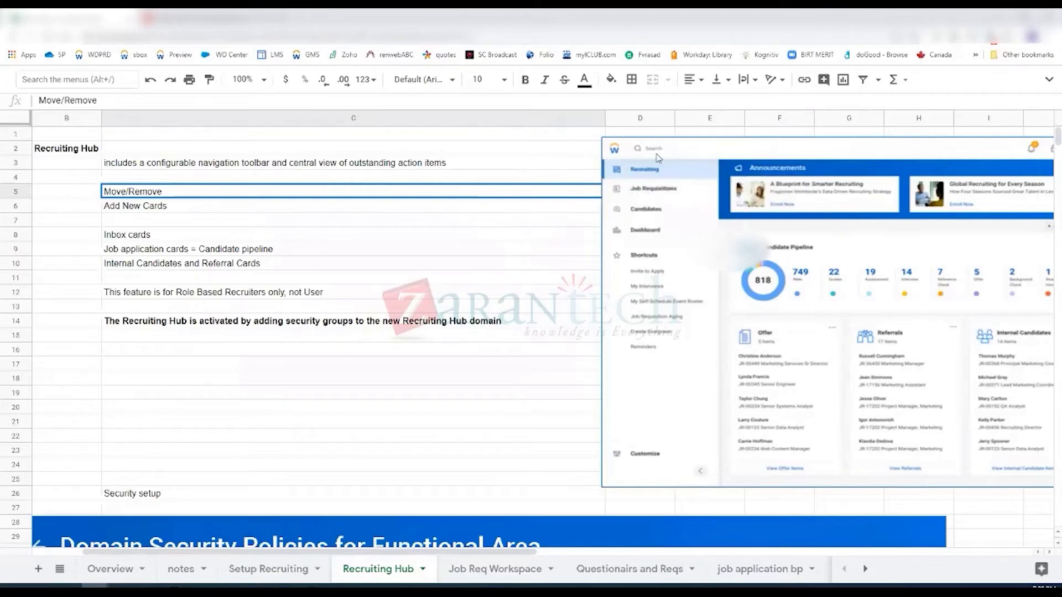
{"action": "left_click", "coordinate": [765, 300]}
{"action": "left_click_drag", "start_coordinate": [765, 300], "coordinate": [468, 291]}
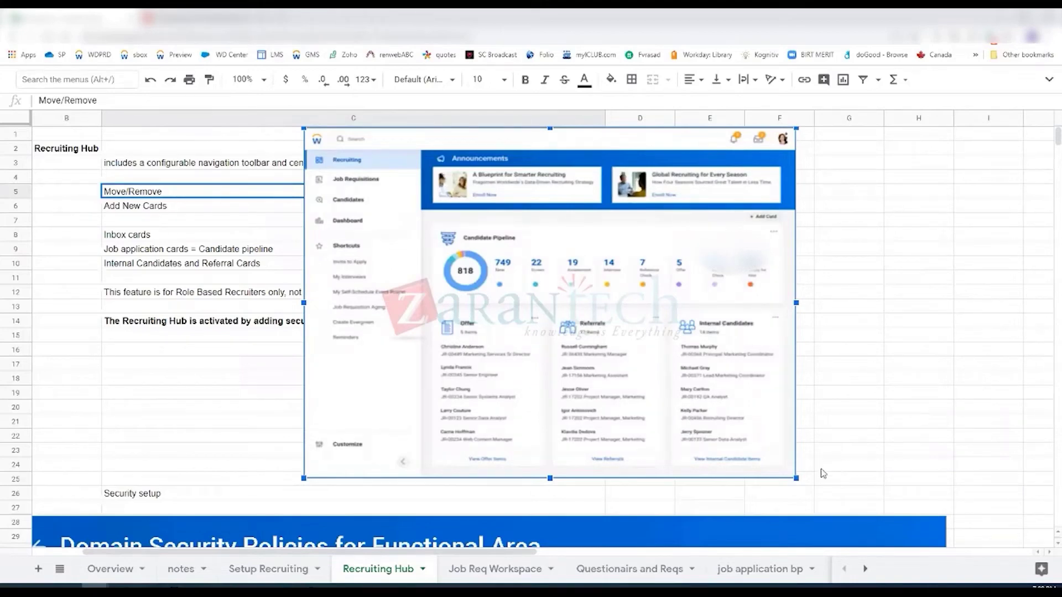
{"action": "left_click_drag", "start_coordinate": [791, 475], "coordinate": [925, 507]}
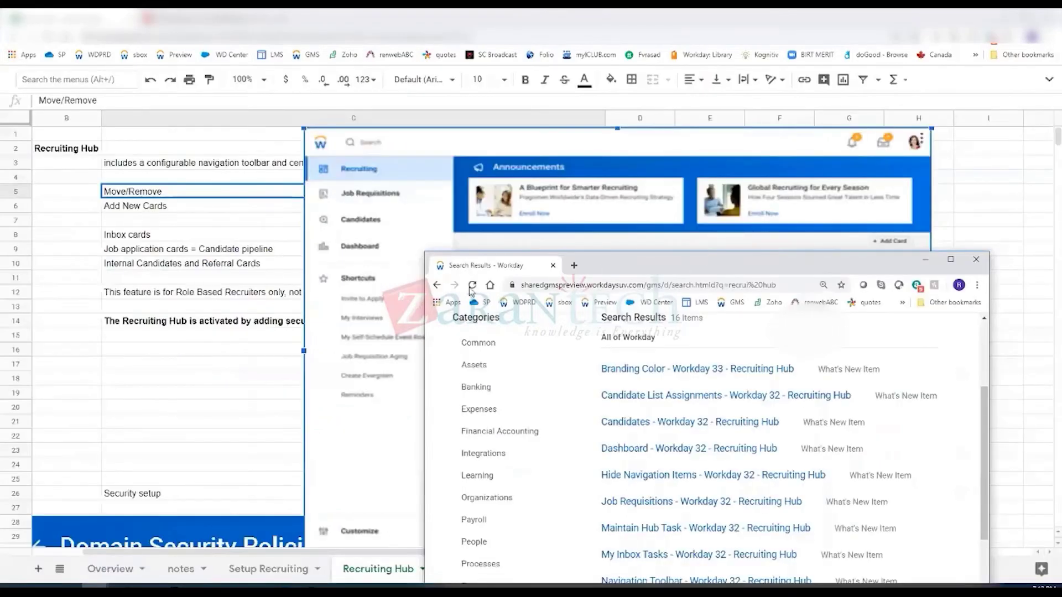
Move the enlarged screenshot over to column E, clear of the notes, and examine the Recruiting Hub domain policy under Security setup
{"action": "left_click", "coordinate": [421, 173]}
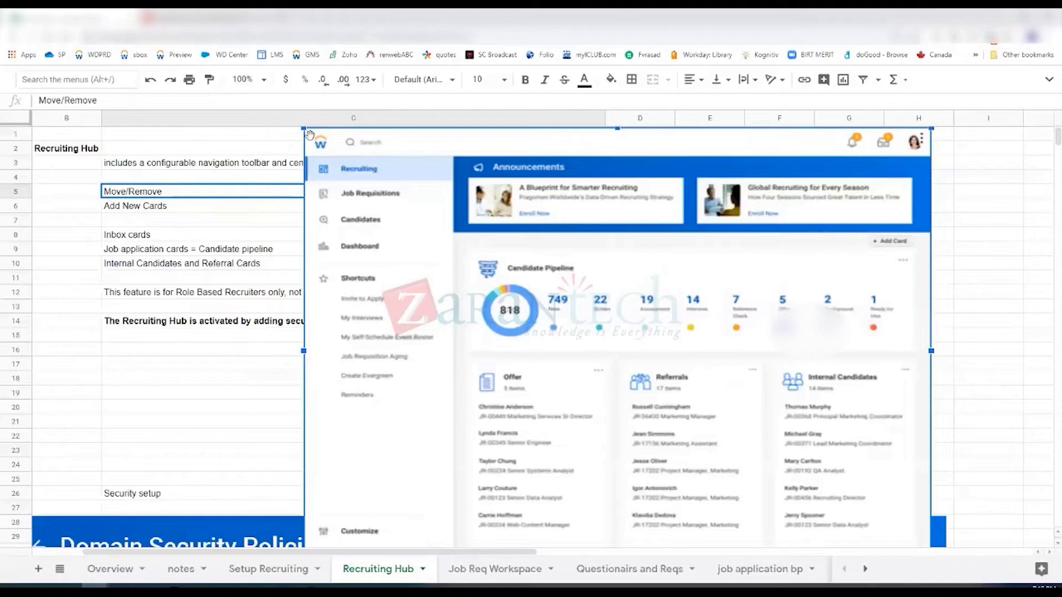
{"action": "left_click_drag", "start_coordinate": [343, 331], "coordinate": [771, 162]}
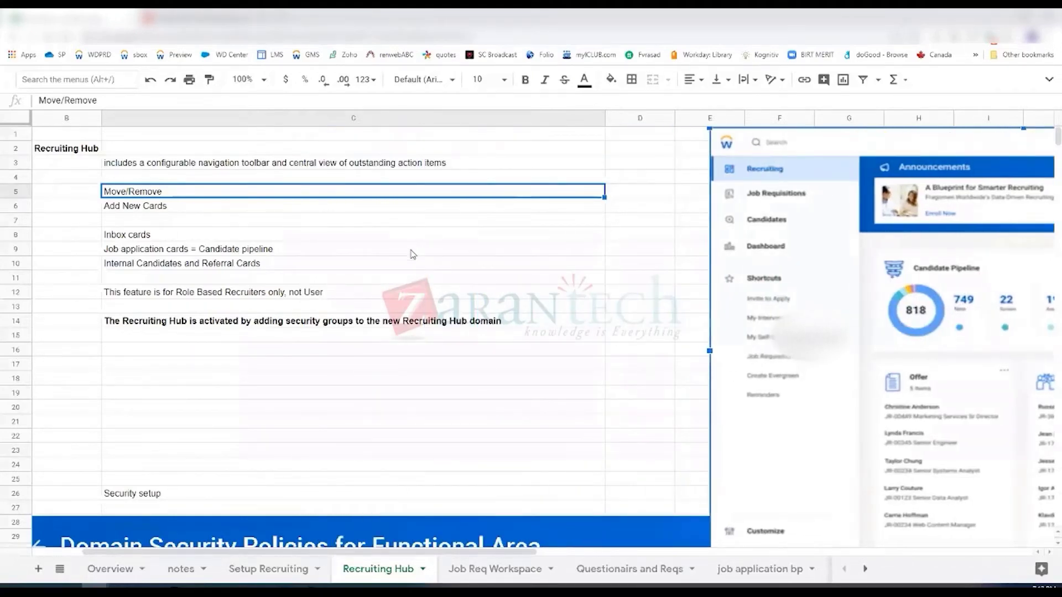
{"action": "left_click", "coordinate": [394, 338]}
{"action": "scroll", "coordinate": [296, 255], "scroll_direction": "down", "scroll_amount": 5}
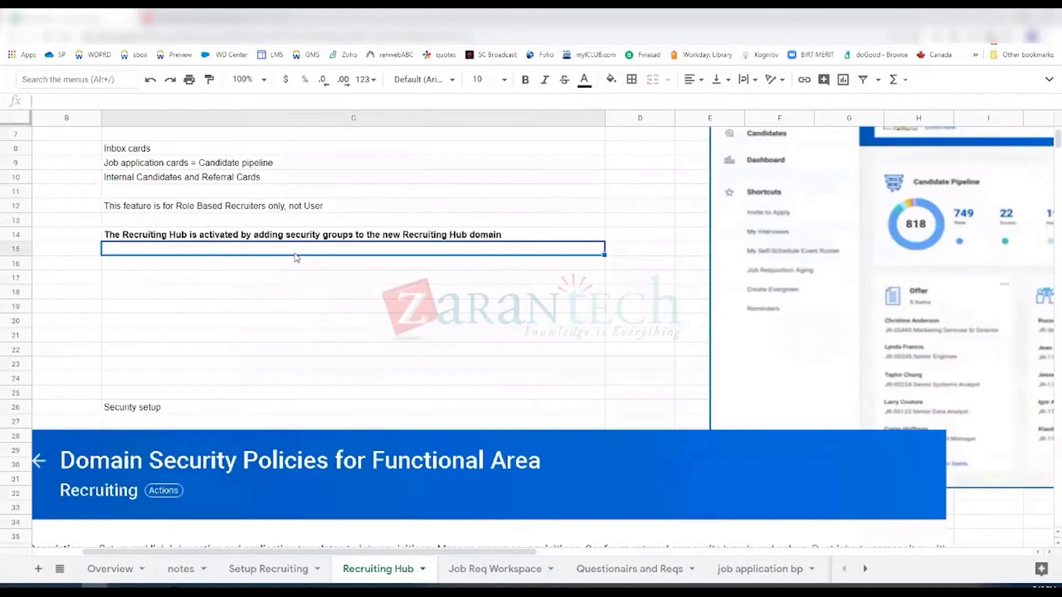
{"action": "scroll", "coordinate": [293, 256], "scroll_direction": "down", "scroll_amount": 2}
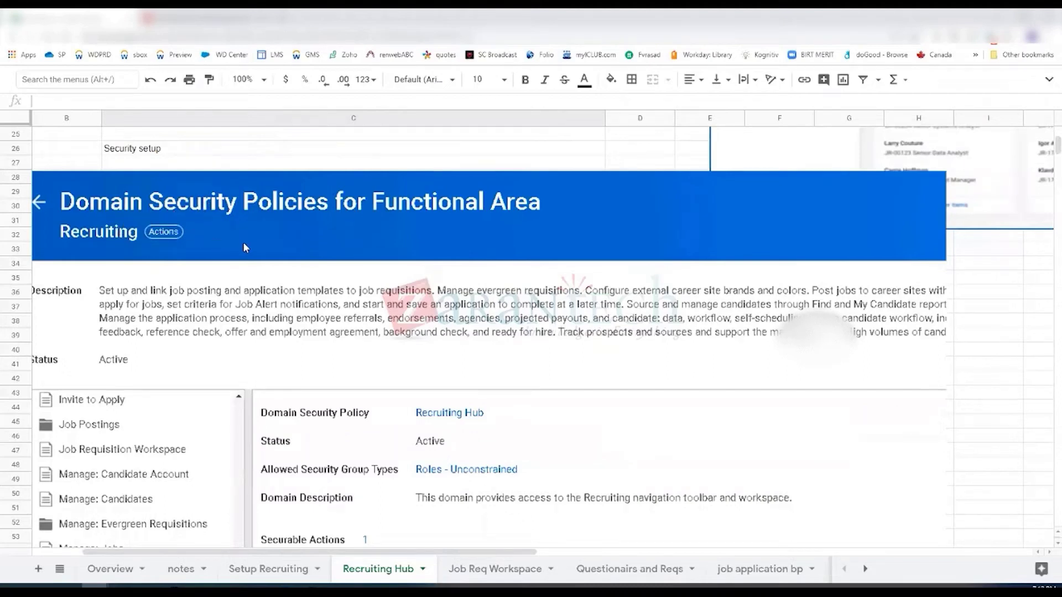
{"action": "scroll", "coordinate": [242, 259], "scroll_direction": "down", "scroll_amount": 4}
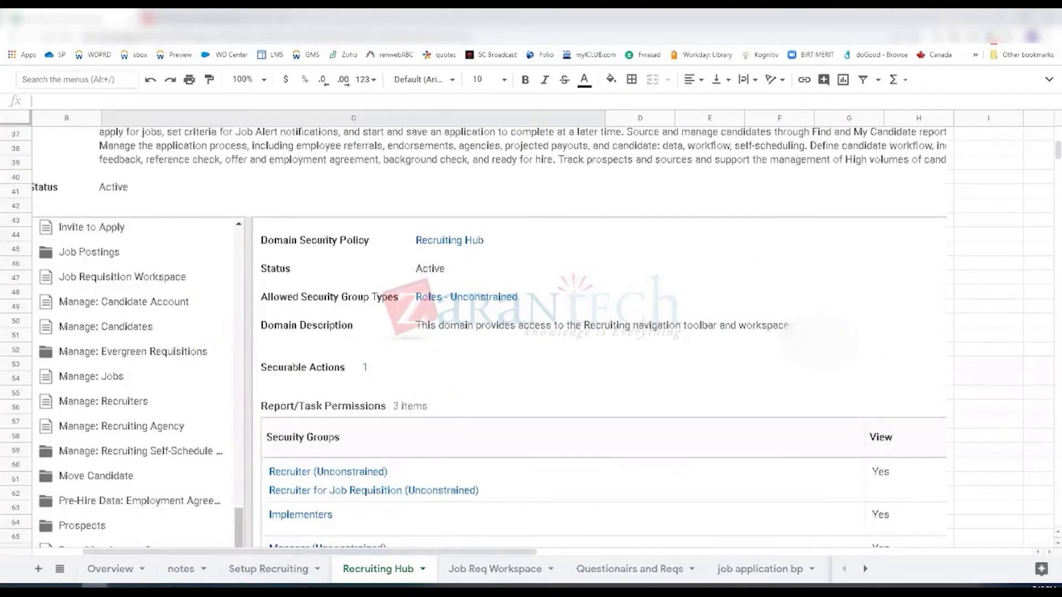
Switch to the Workday Search Results window and maximize it
{"action": "mouse_move", "coordinate": [123, 586]}
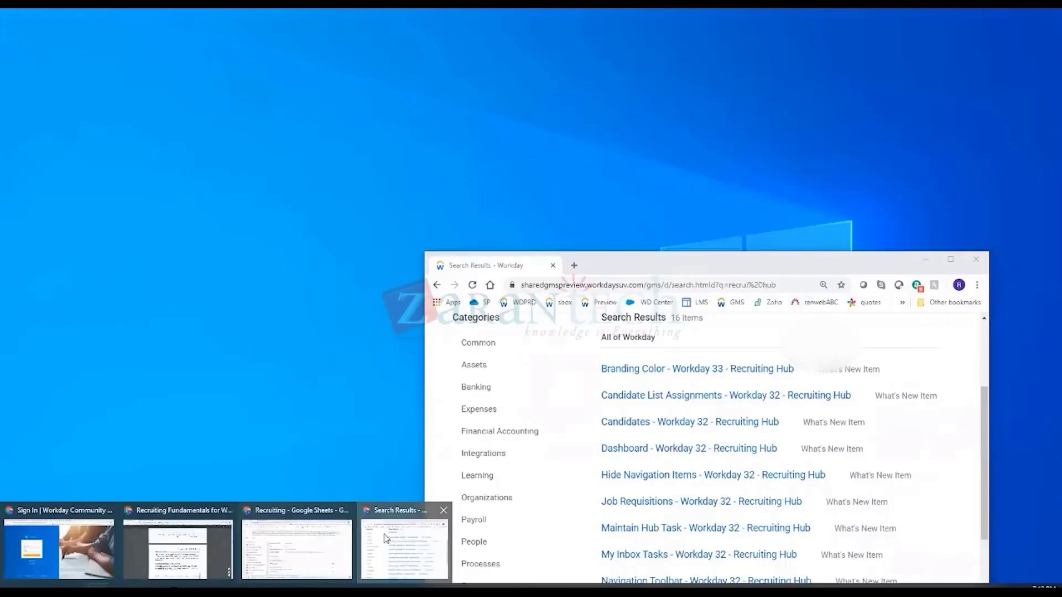
{"action": "left_click", "coordinate": [385, 539]}
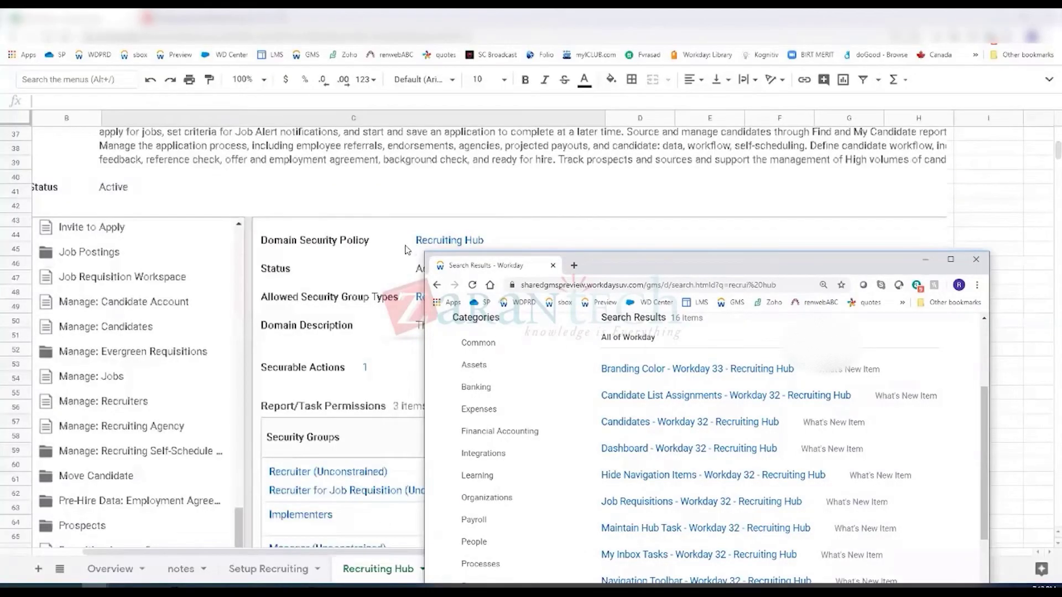
{"action": "double_click", "coordinate": [611, 269]}
{"action": "scroll", "coordinate": [481, 232], "scroll_direction": "up", "scroll_amount": 3}
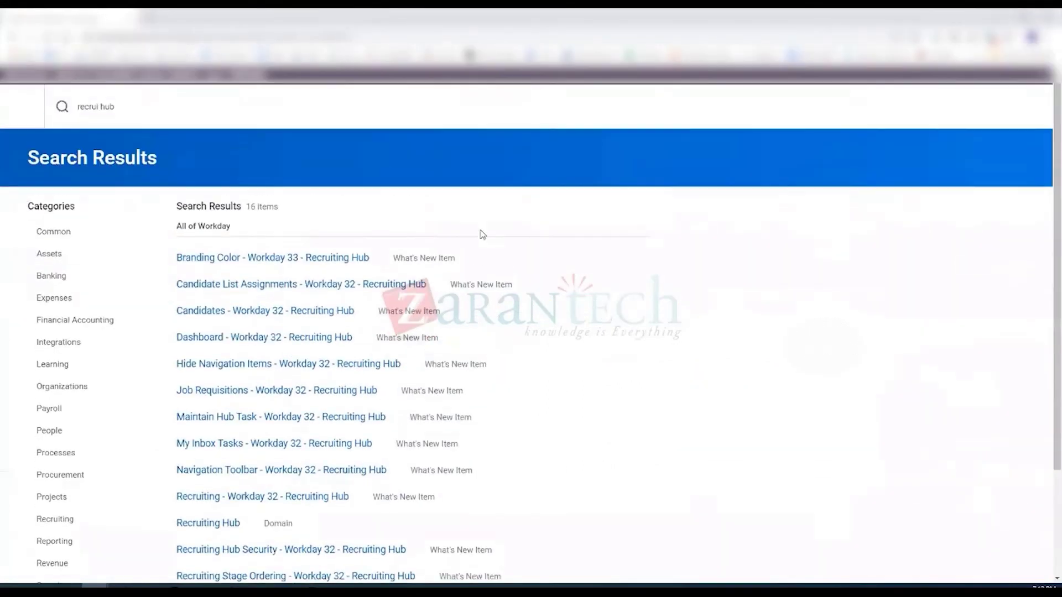
Search Workday for "domain func area" and open the Domain Security Policies for Functional Area report
{"action": "left_click_drag", "start_coordinate": [132, 106], "coordinate": [53, 114]}
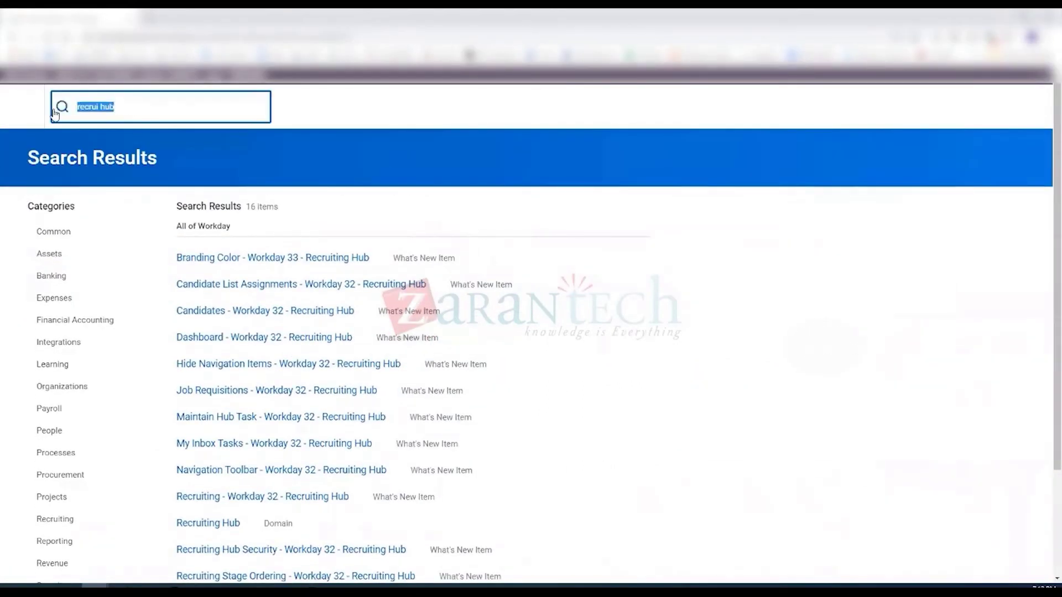
{"action": "type", "text": "d"}
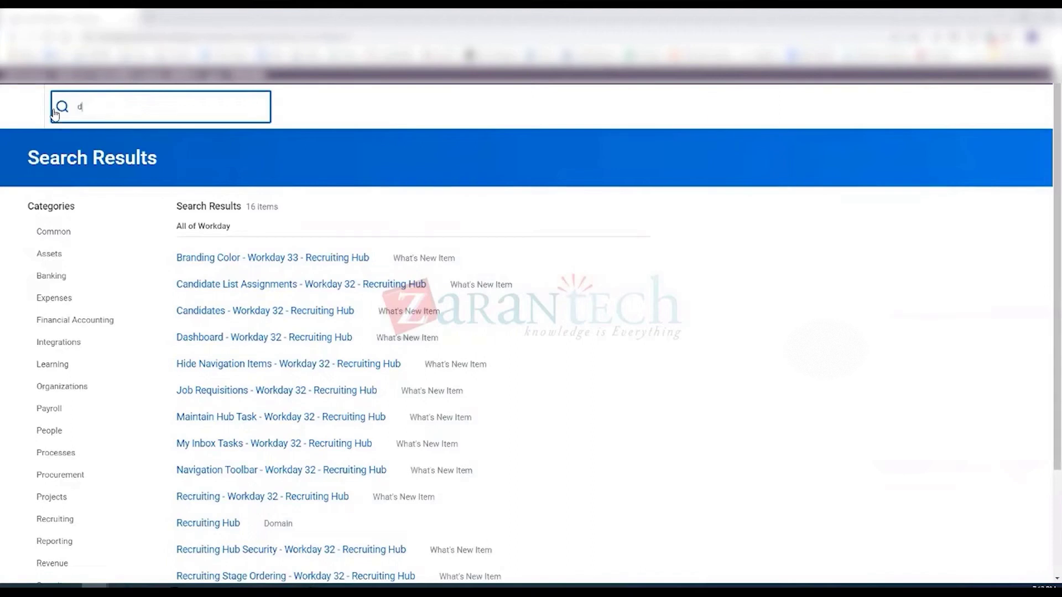
{"action": "type", "text": "omain"}
{"action": "type", "text": "func "}
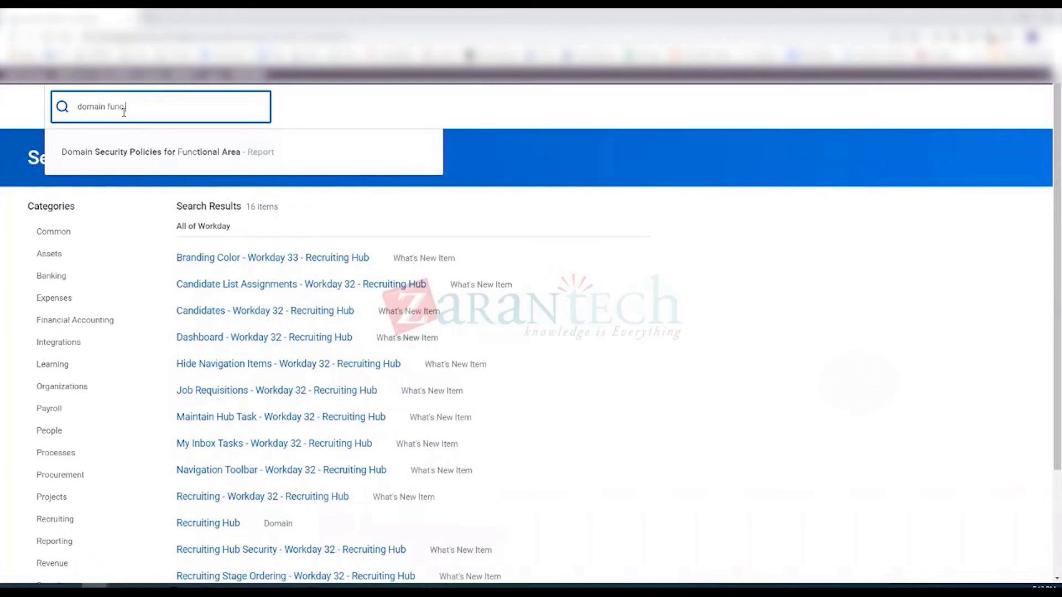
{"action": "type", "text": "area"}
{"action": "left_click", "coordinate": [178, 153]}
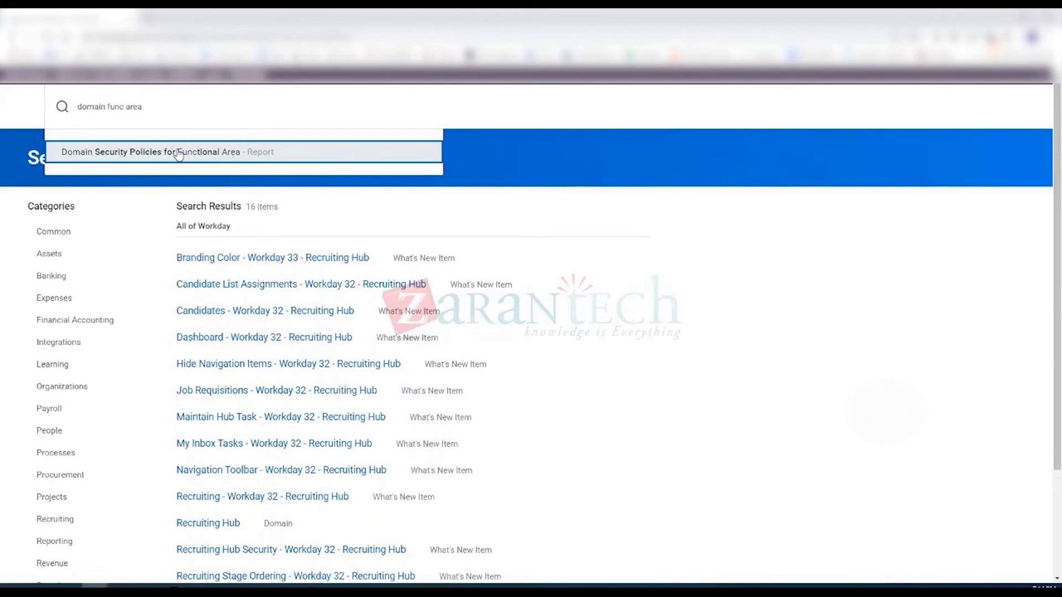
{"action": "left_click", "coordinate": [178, 153]}
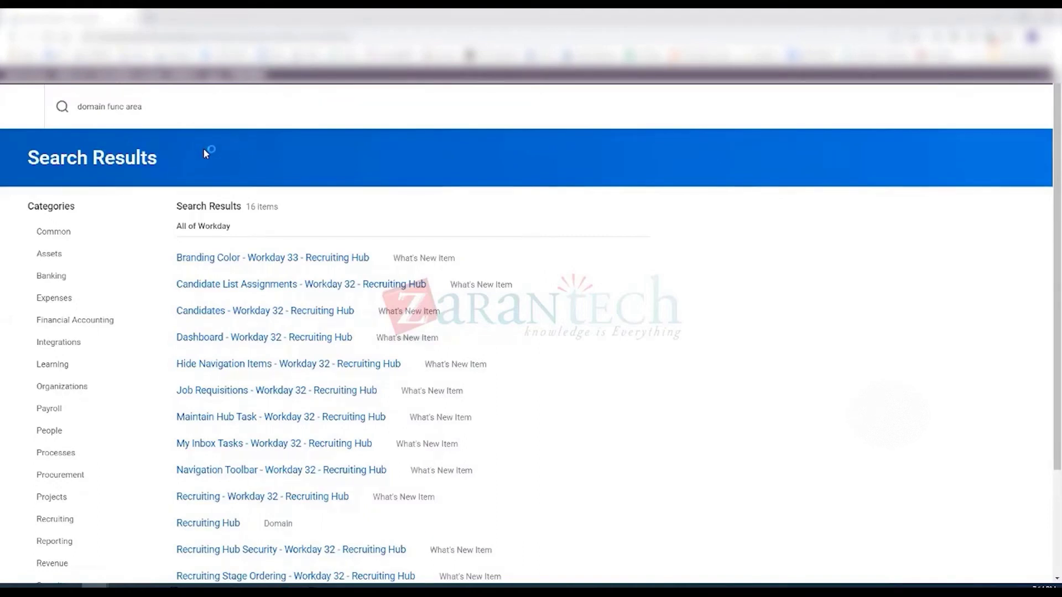
Set the report's Functional Area to Recruiting
{"action": "left_click", "coordinate": [167, 209]}
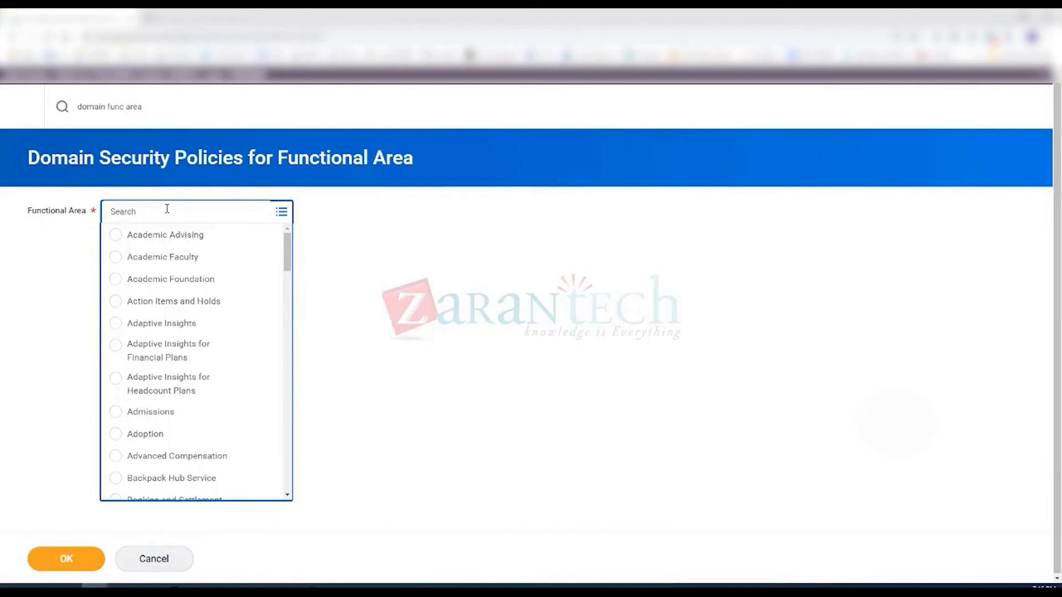
{"action": "type", "text": "recruit"}
{"action": "key", "text": "Return"}
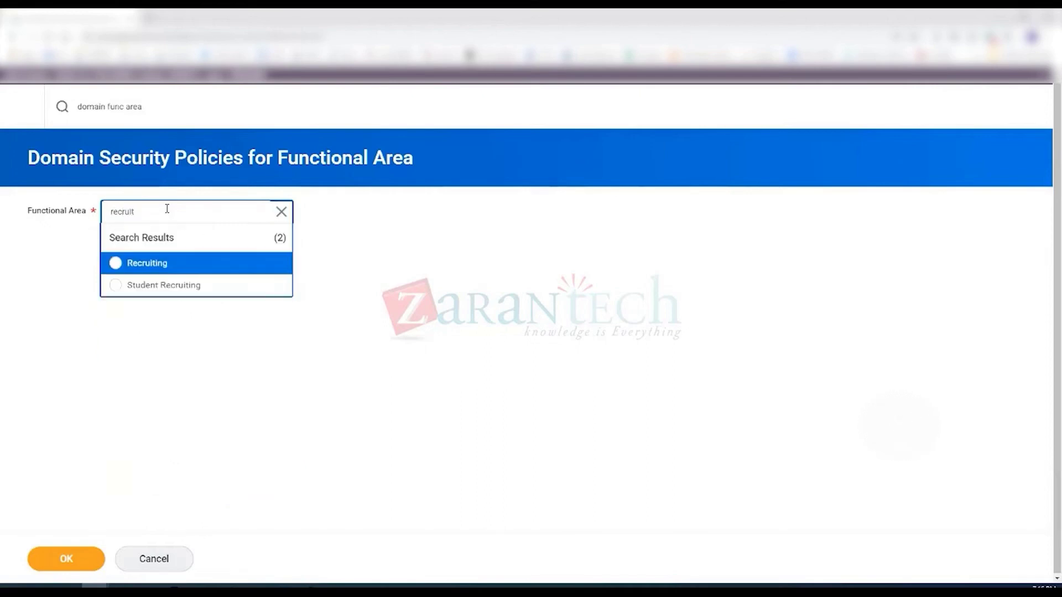
{"action": "left_click", "coordinate": [117, 263]}
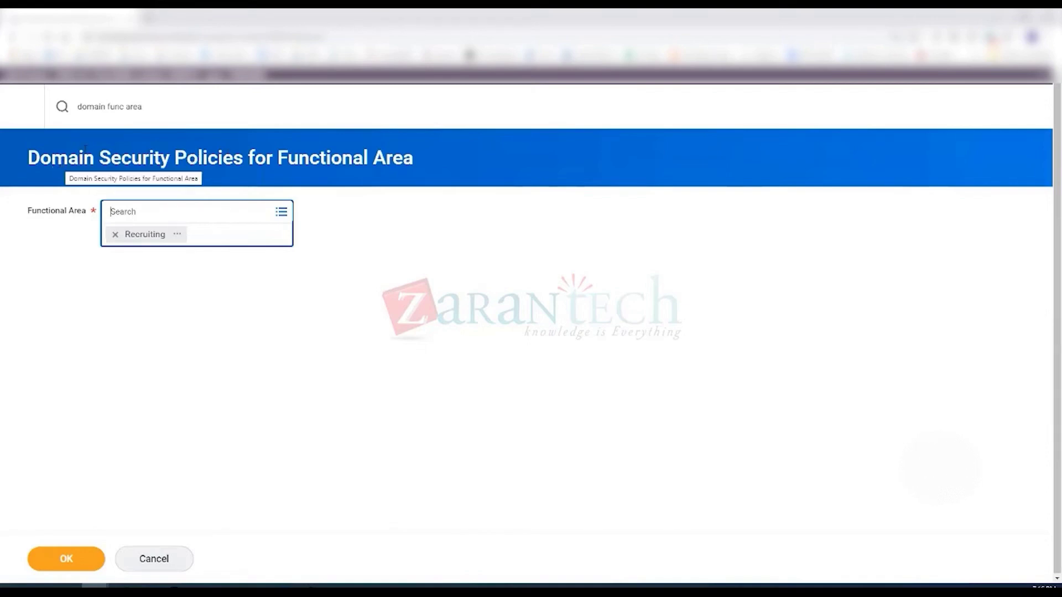
Look up the same report with the shortened search term "domain fun area"
{"action": "left_click_drag", "start_coordinate": [157, 107], "coordinate": [76, 100]}
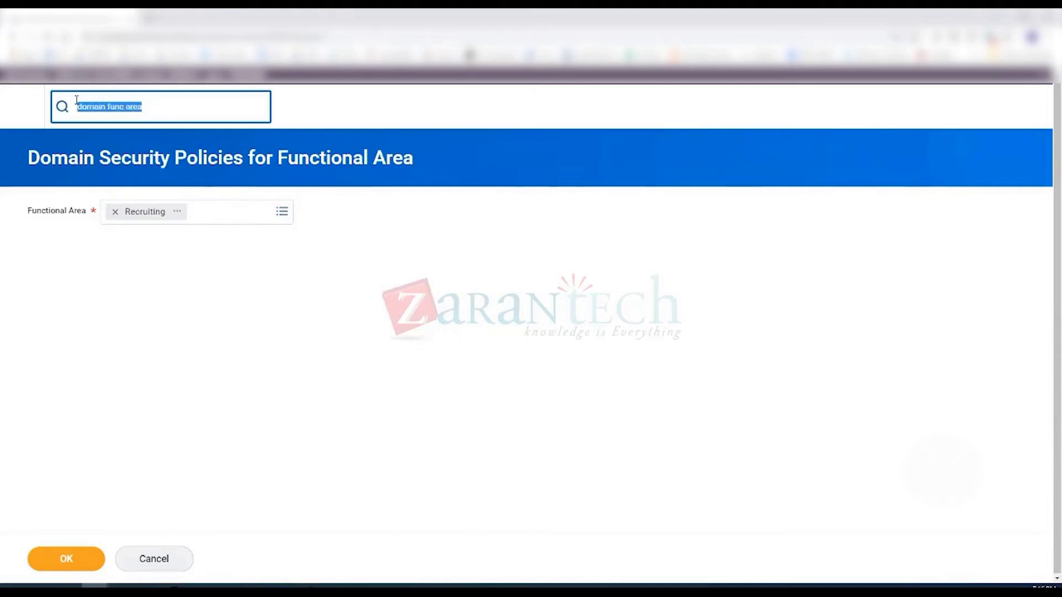
{"action": "left_click", "coordinate": [124, 107]}
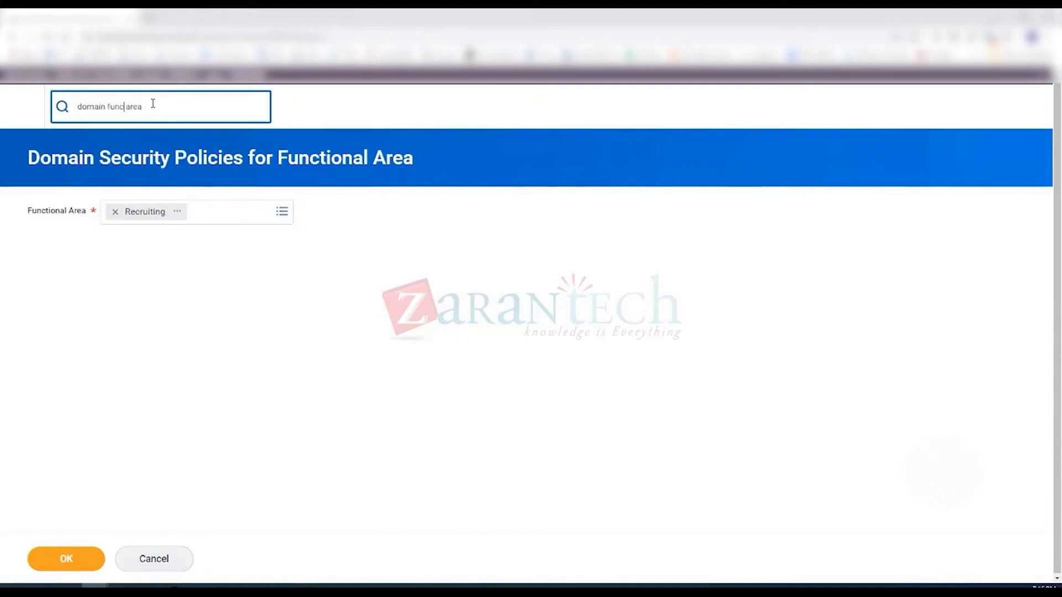
{"action": "key", "text": "BackSpace"}
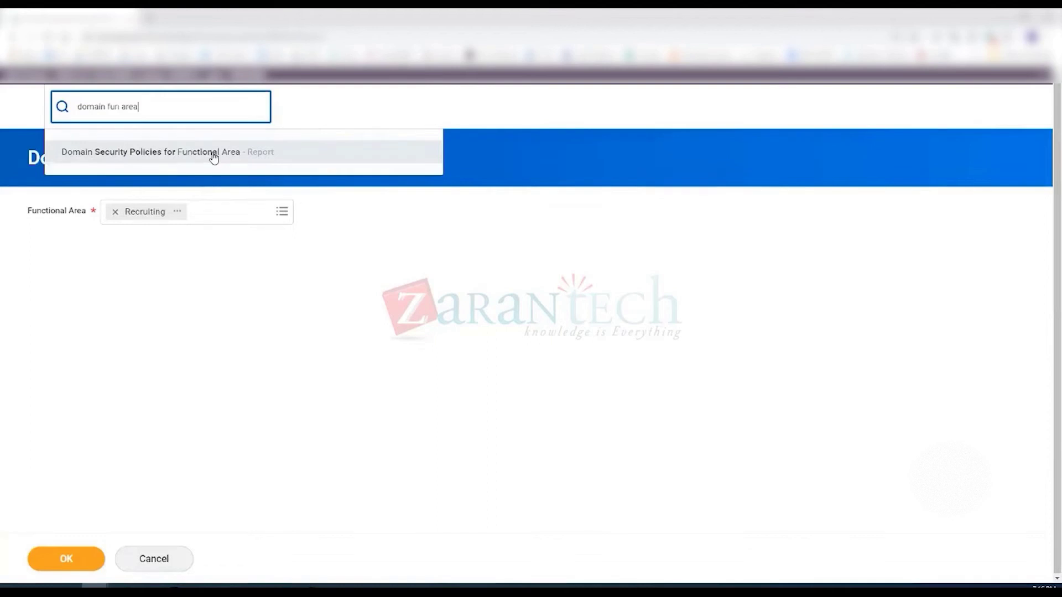
{"action": "left_click_drag", "start_coordinate": [150, 107], "coordinate": [72, 107]}
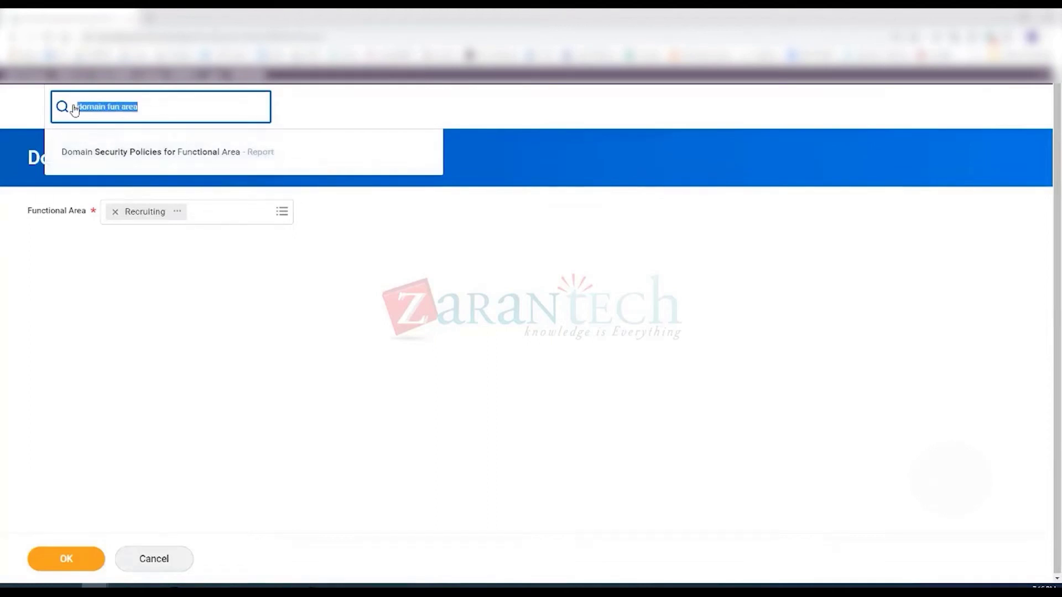
{"action": "left_click", "coordinate": [171, 102]}
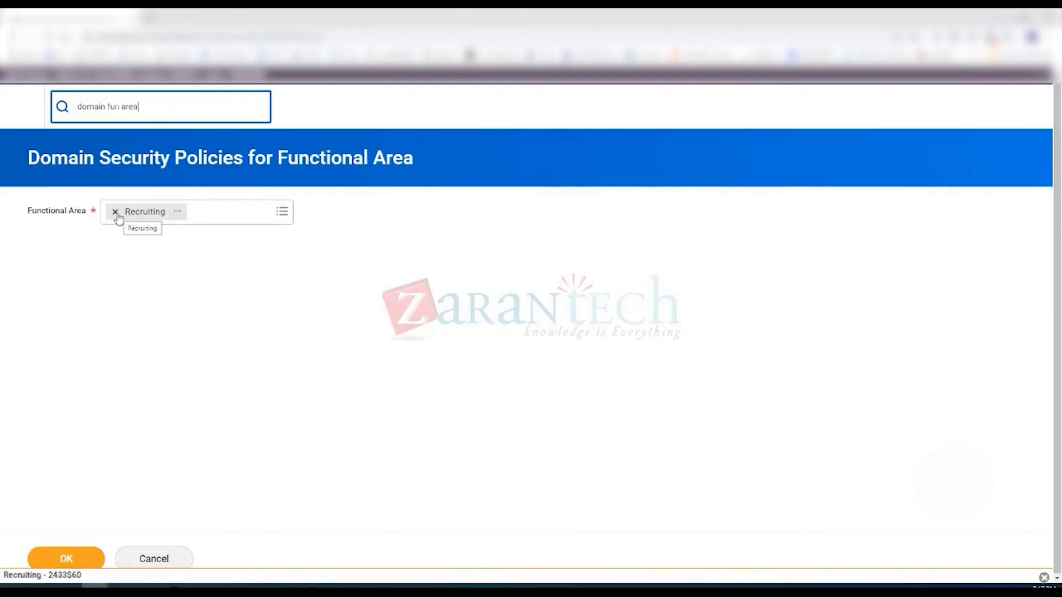
Run the Domain Security Policies for Functional Area report for Recruiting
{"action": "left_click", "coordinate": [78, 559]}
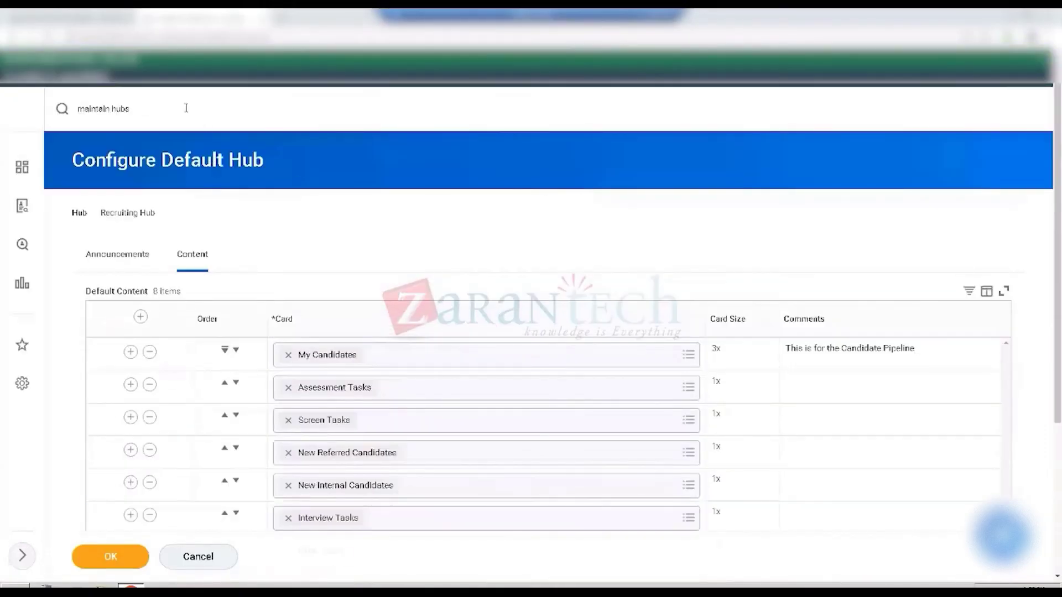
In the Remote Desktop Workday session, search for "dom fun area" and open the Domain Security Policies for Functional Area report
{"action": "left_click", "coordinate": [144, 103]}
{"action": "left_click_drag", "start_coordinate": [144, 103], "coordinate": [55, 100]}
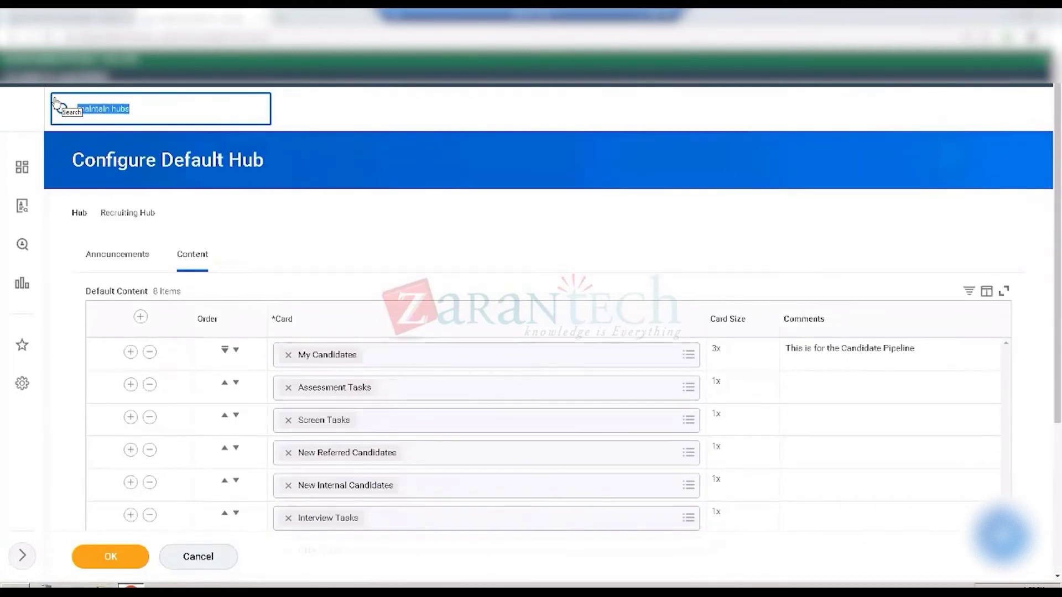
{"action": "type", "text": "dom f"}
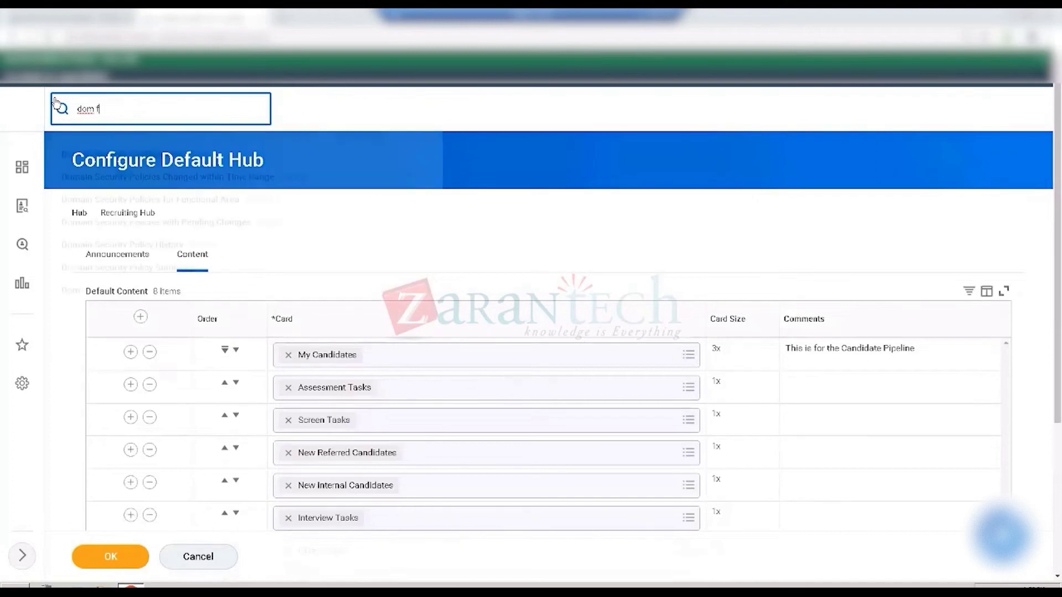
{"action": "type", "text": "un area"}
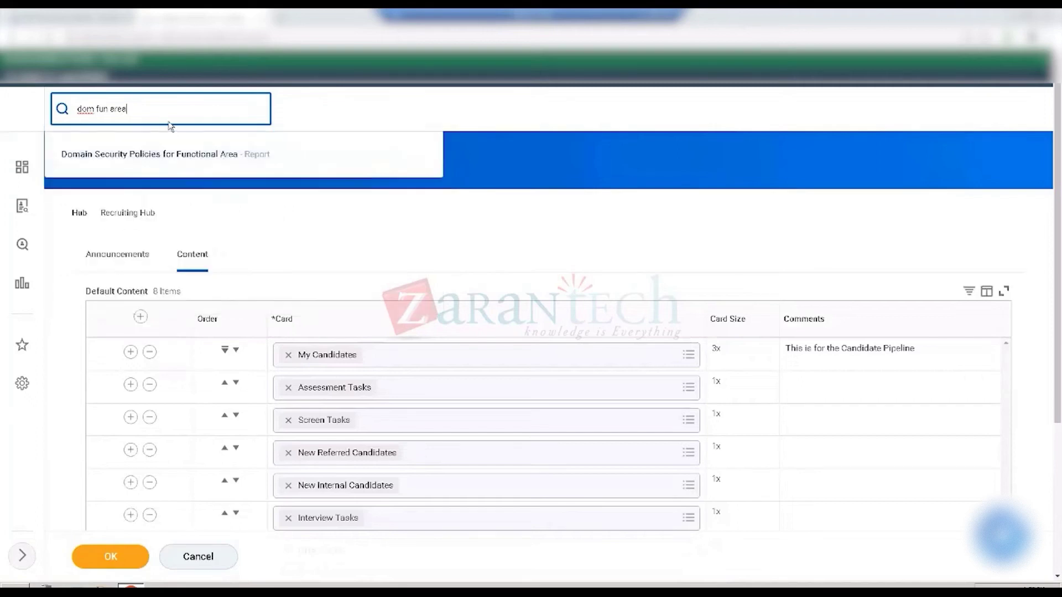
{"action": "left_click", "coordinate": [167, 157]}
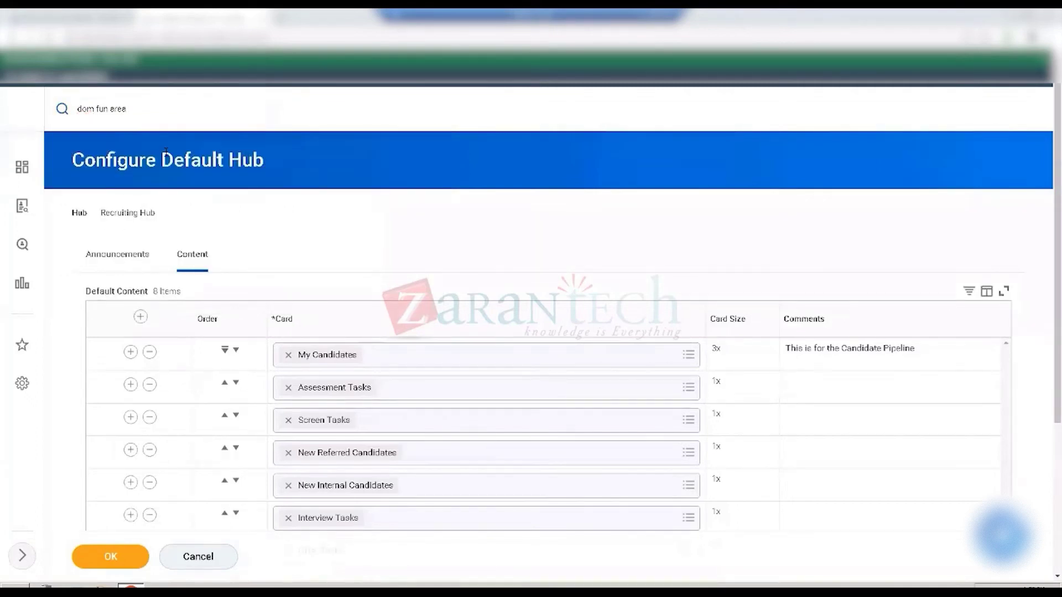
Run the Domain Security Policies for Functional Area report with Recruiting as the functional area
{"action": "left_click", "coordinate": [209, 209]}
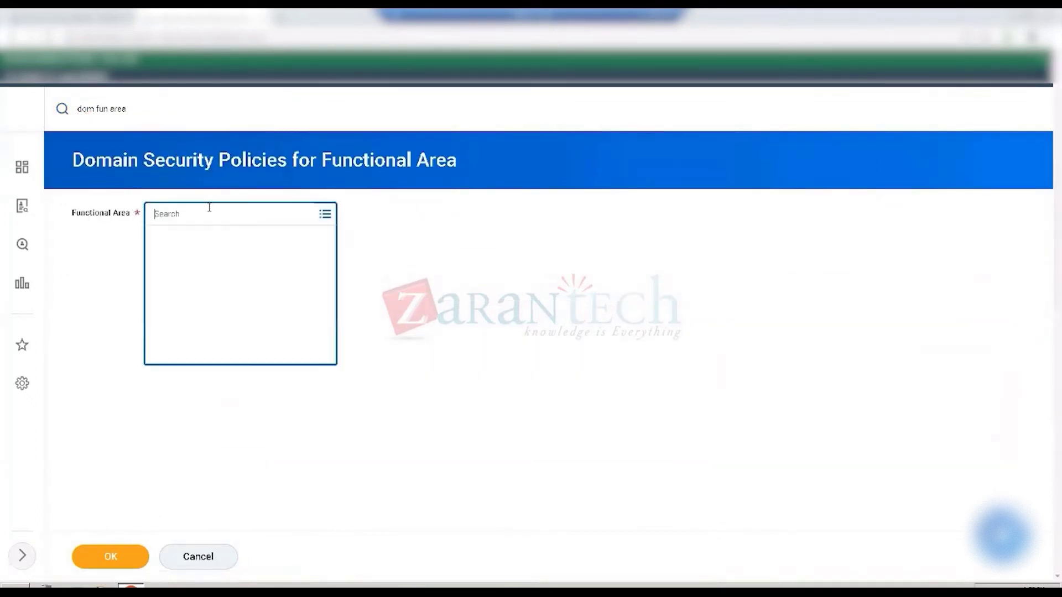
{"action": "type", "text": "recruiting"}
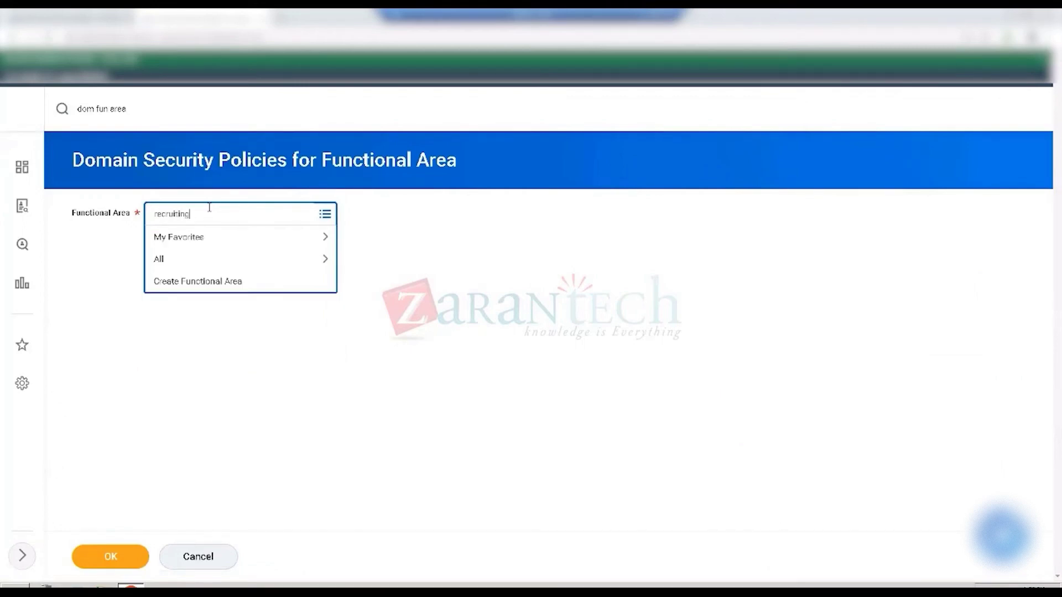
{"action": "key", "text": "Return"}
{"action": "left_click", "coordinate": [196, 265]}
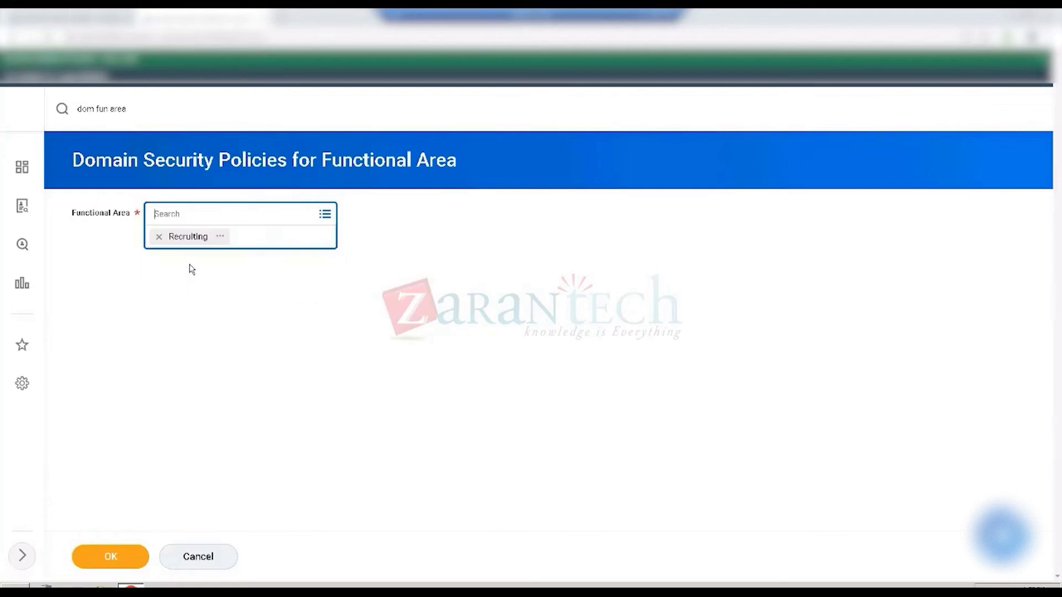
{"action": "left_click", "coordinate": [115, 556]}
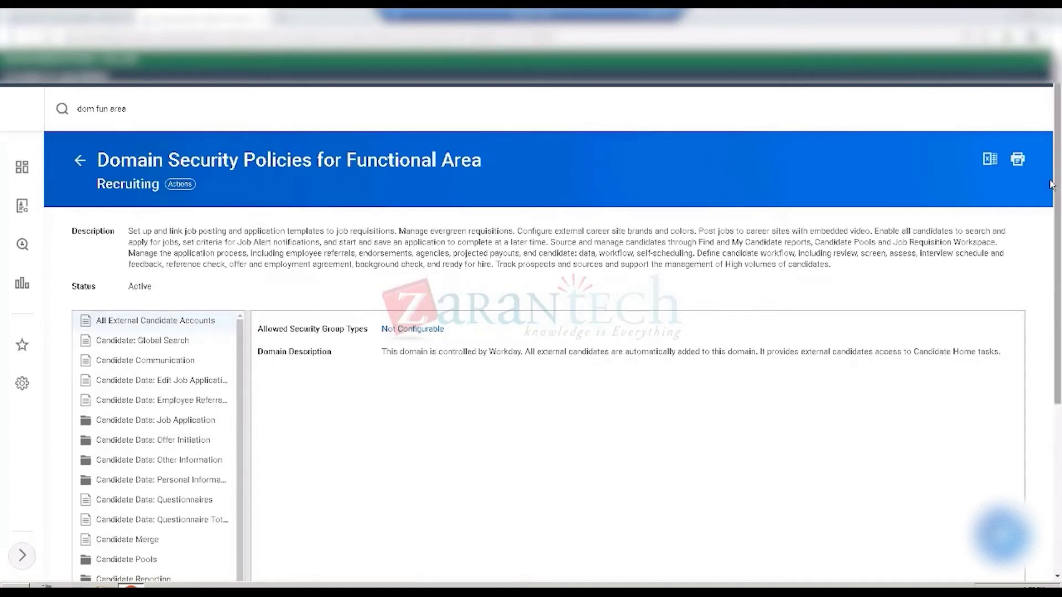
Find the Recruiting Hub domain in the Recruiting functional area's domain list and open its security policy details
{"action": "scroll", "coordinate": [1051, 243], "scroll_direction": "down", "scroll_amount": 3}
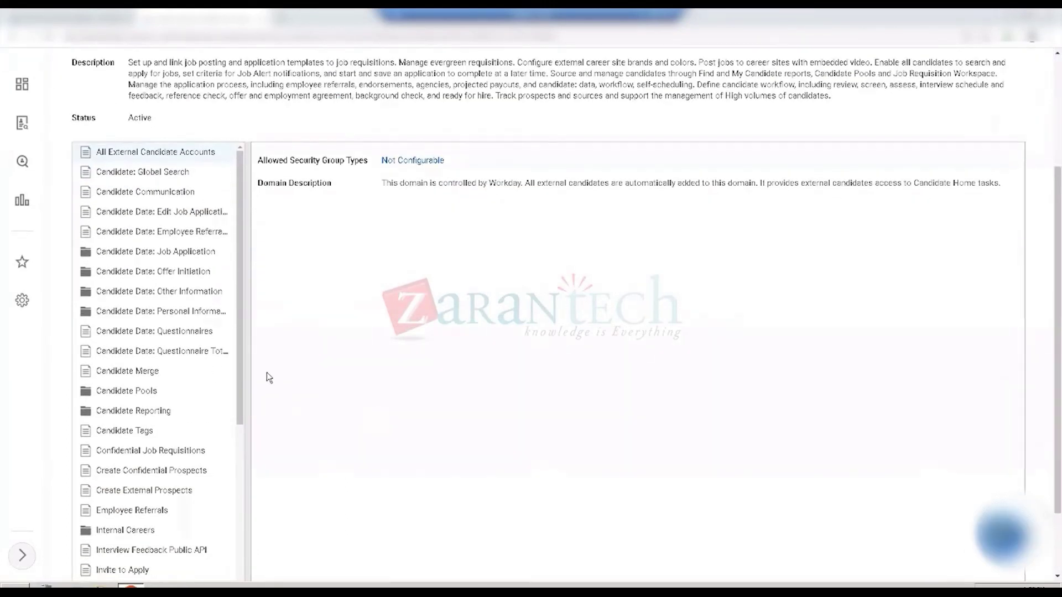
{"action": "scroll", "coordinate": [247, 373], "scroll_direction": "down", "scroll_amount": 2}
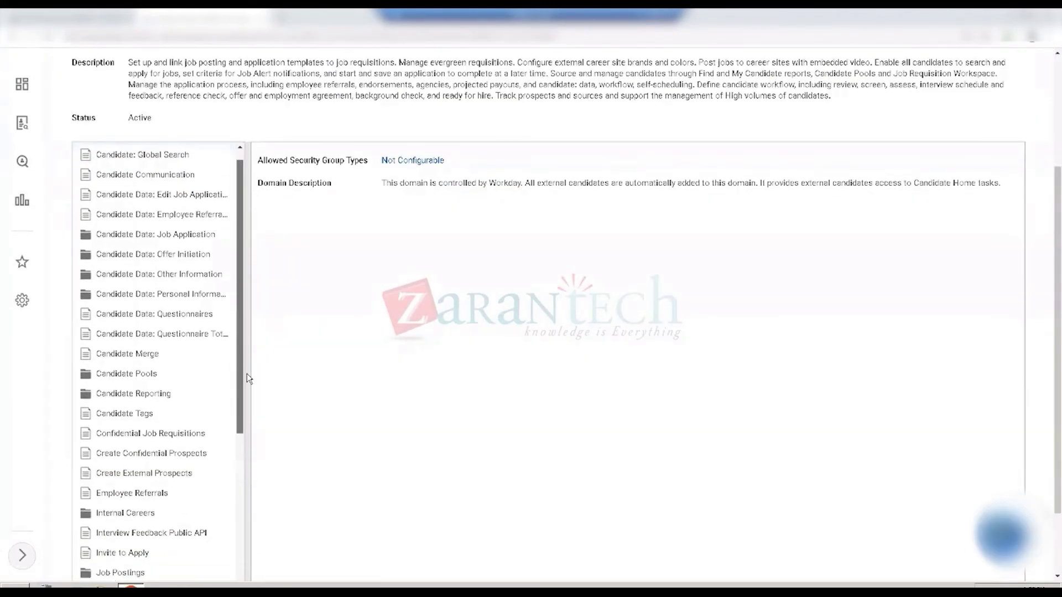
{"action": "scroll", "coordinate": [248, 391], "scroll_direction": "down", "scroll_amount": 5}
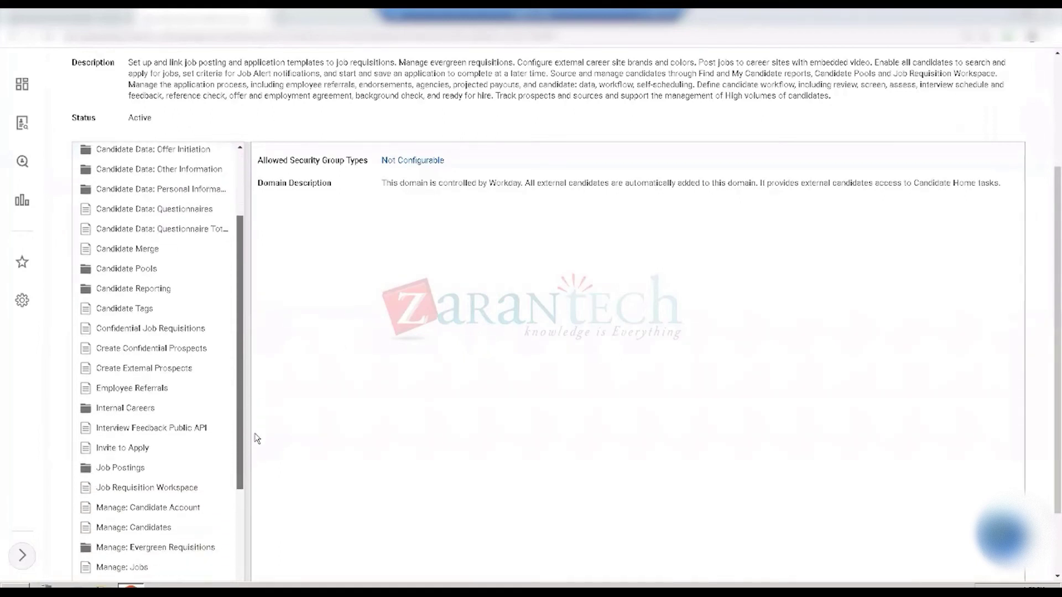
{"action": "scroll", "coordinate": [257, 450], "scroll_direction": "down", "scroll_amount": 3}
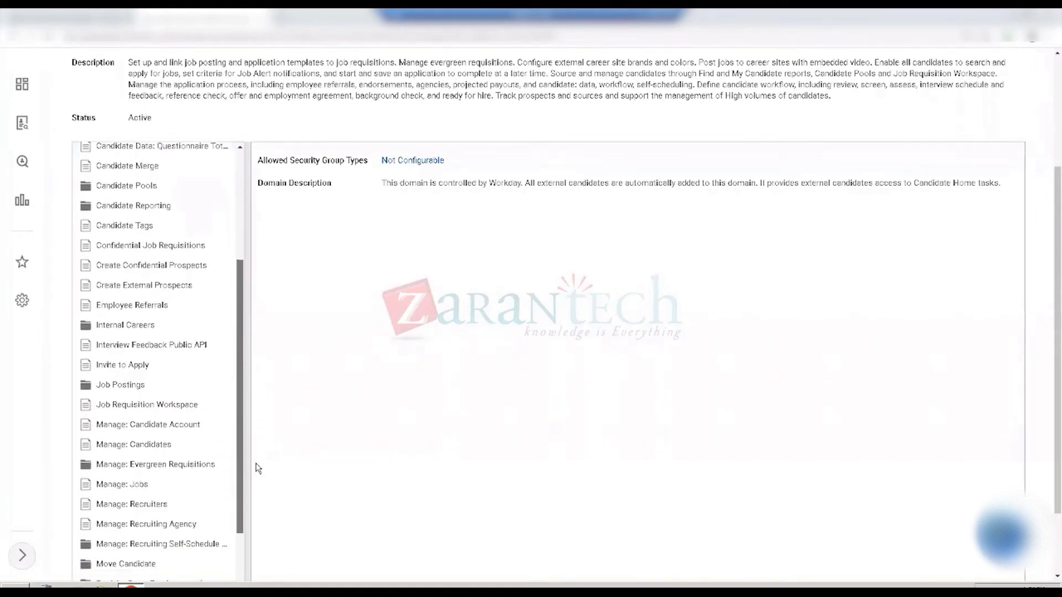
{"action": "scroll", "coordinate": [238, 487], "scroll_direction": "down", "scroll_amount": 2}
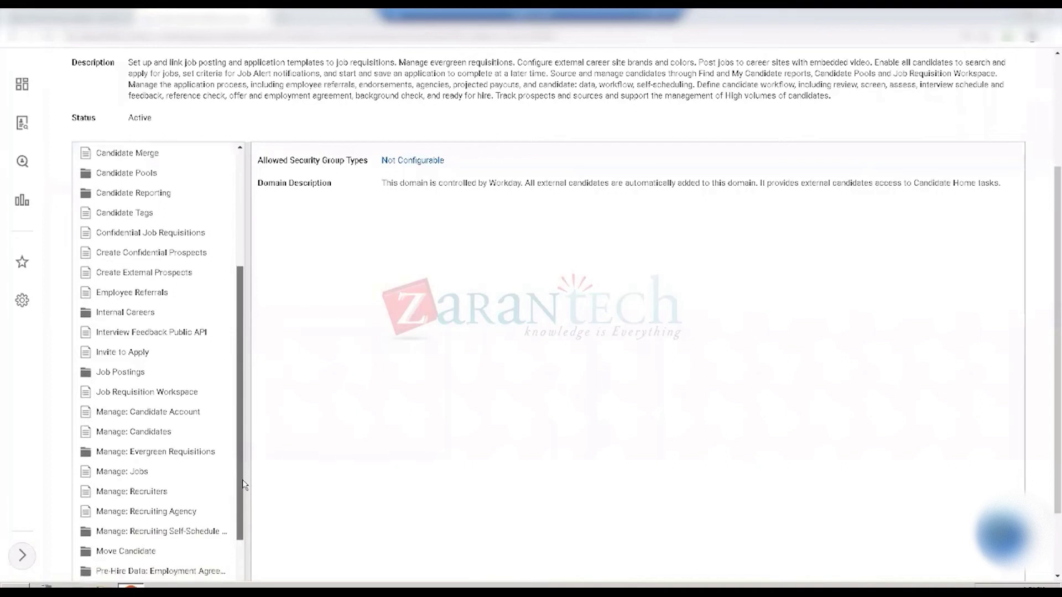
{"action": "scroll", "coordinate": [235, 489], "scroll_direction": "down", "scroll_amount": 1}
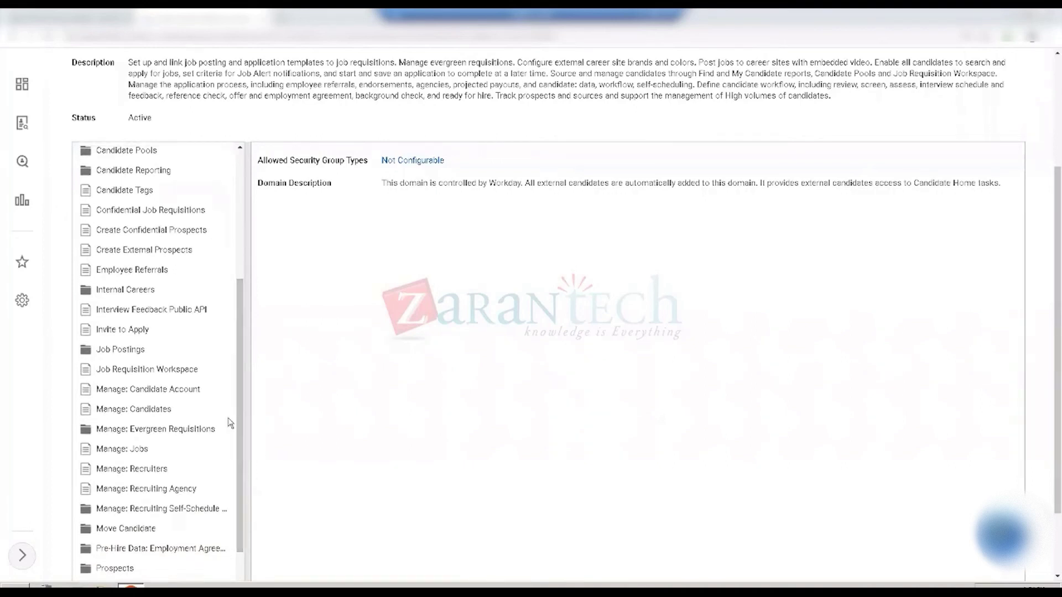
{"action": "left_click_drag", "start_coordinate": [237, 412], "coordinate": [237, 462]}
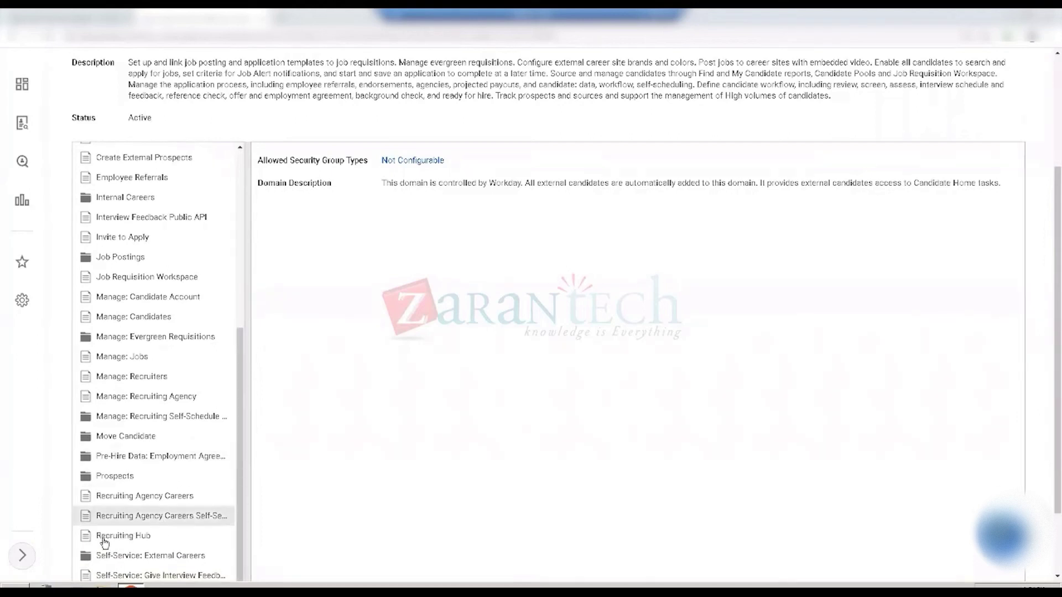
{"action": "left_click", "coordinate": [110, 540]}
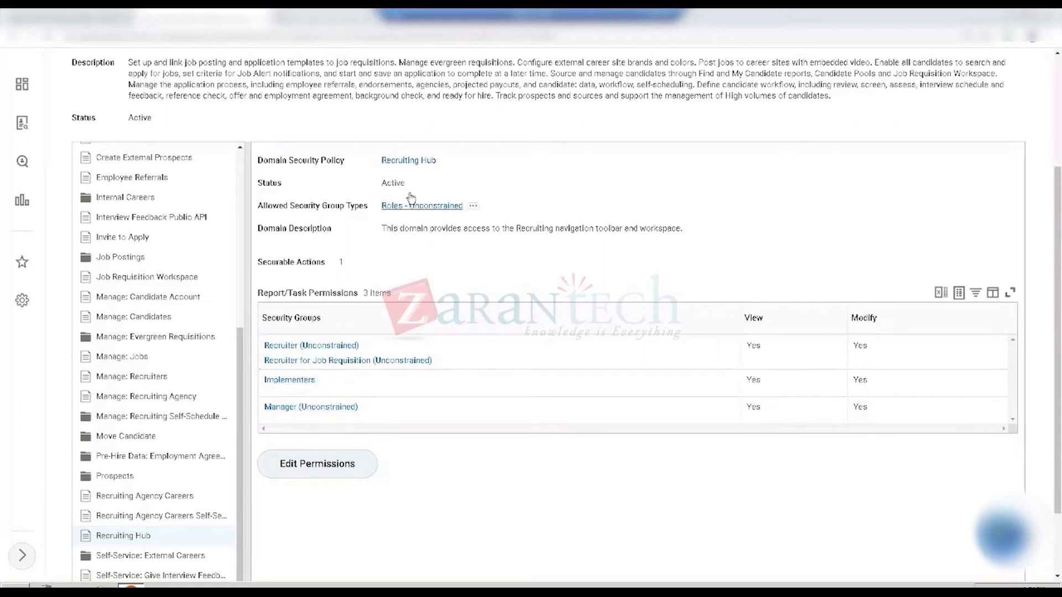
Examine the Recruiting Hub policy's related actions, status, allowed security group types and the security groups with view and modify permissions
{"action": "left_click_drag", "start_coordinate": [407, 184], "coordinate": [396, 183]}
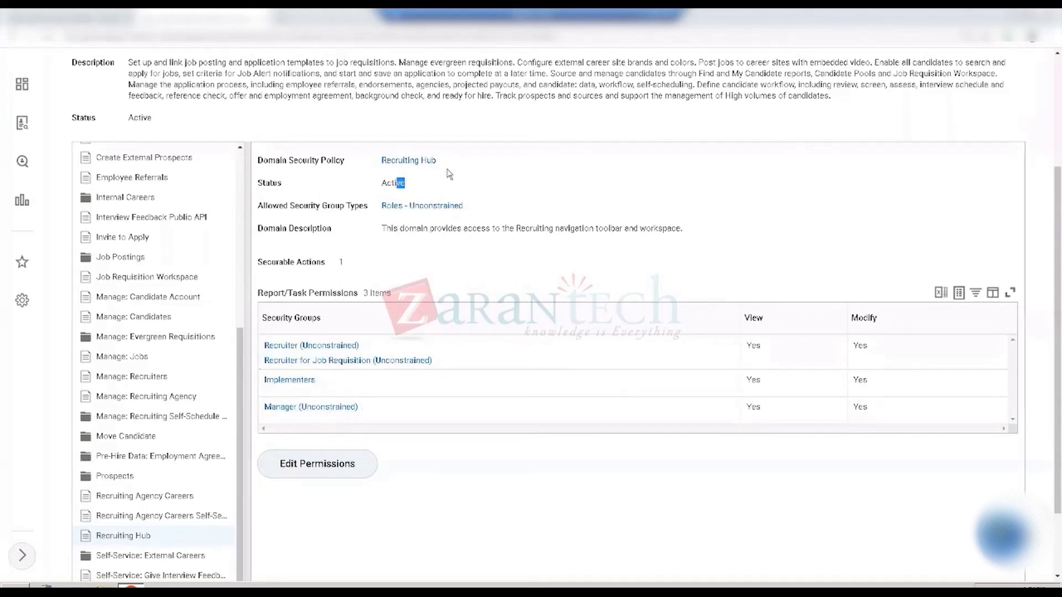
{"action": "mouse_move", "coordinate": [446, 162]}
{"action": "left_click", "coordinate": [446, 163]}
{"action": "mouse_move", "coordinate": [558, 215]}
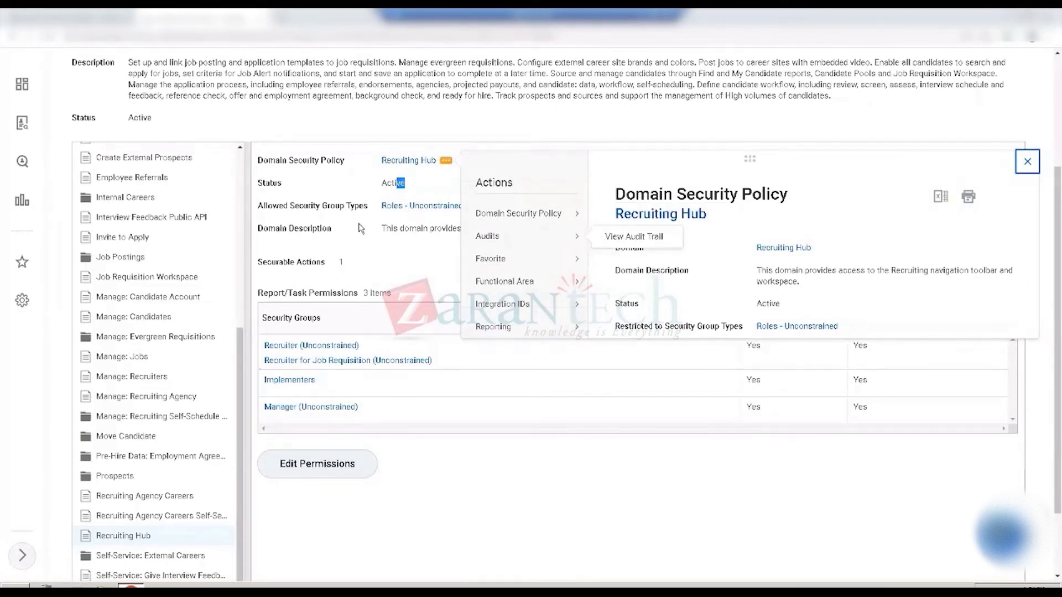
{"action": "left_click", "coordinate": [344, 234]}
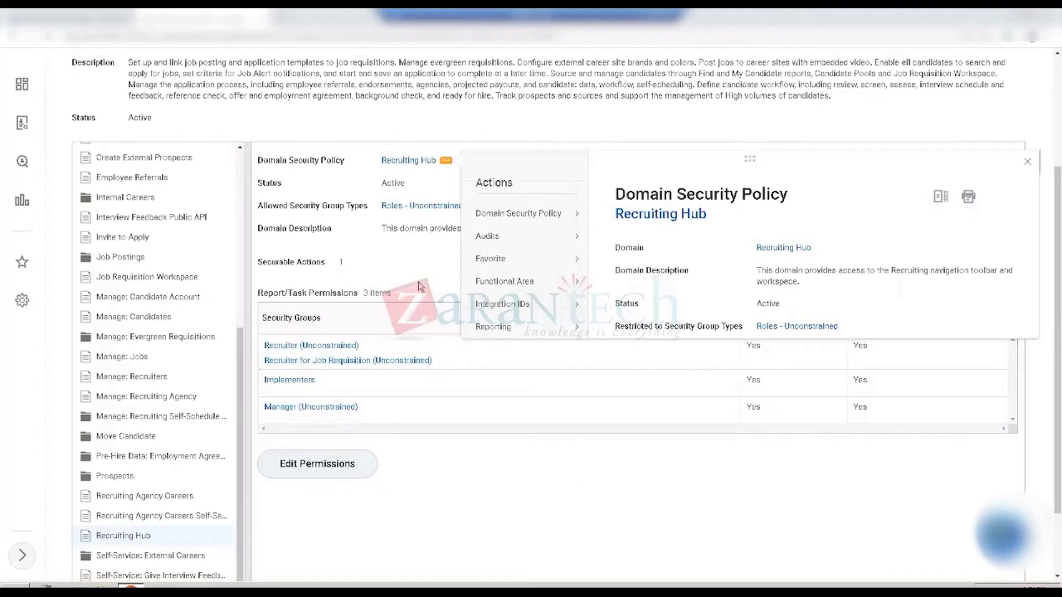
{"action": "left_click", "coordinate": [307, 355]}
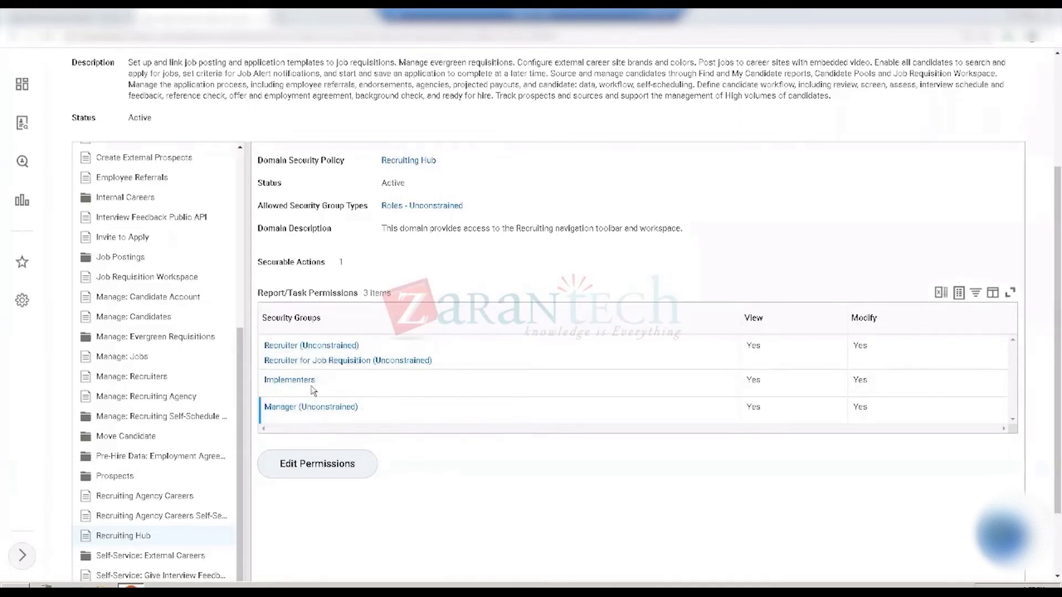
{"action": "mouse_move", "coordinate": [344, 385]}
{"action": "scroll", "coordinate": [317, 327], "scroll_direction": "up", "scroll_amount": 3}
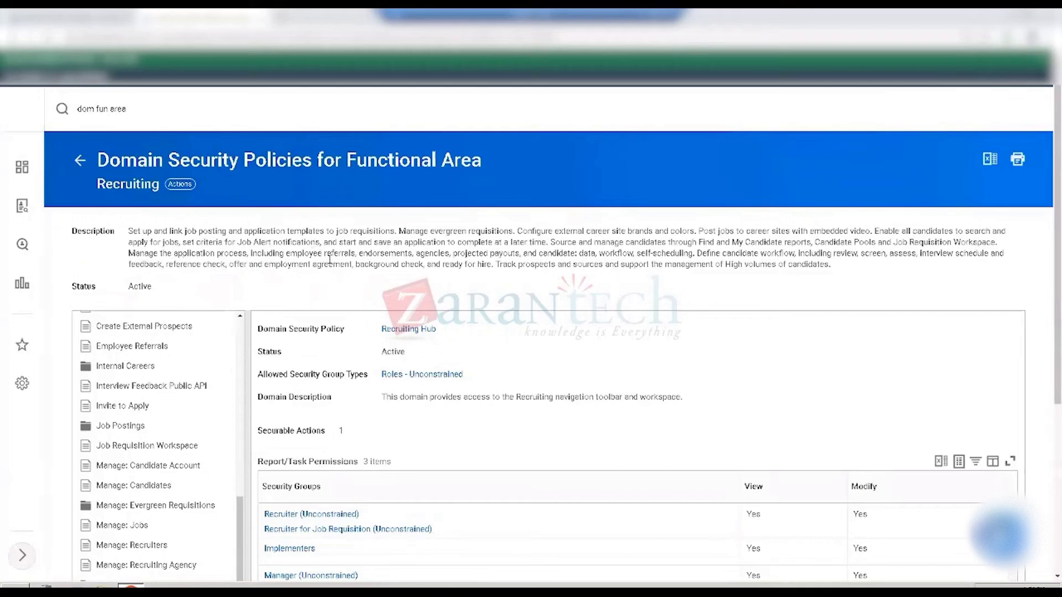
{"action": "scroll", "coordinate": [329, 259], "scroll_direction": "down", "scroll_amount": 2}
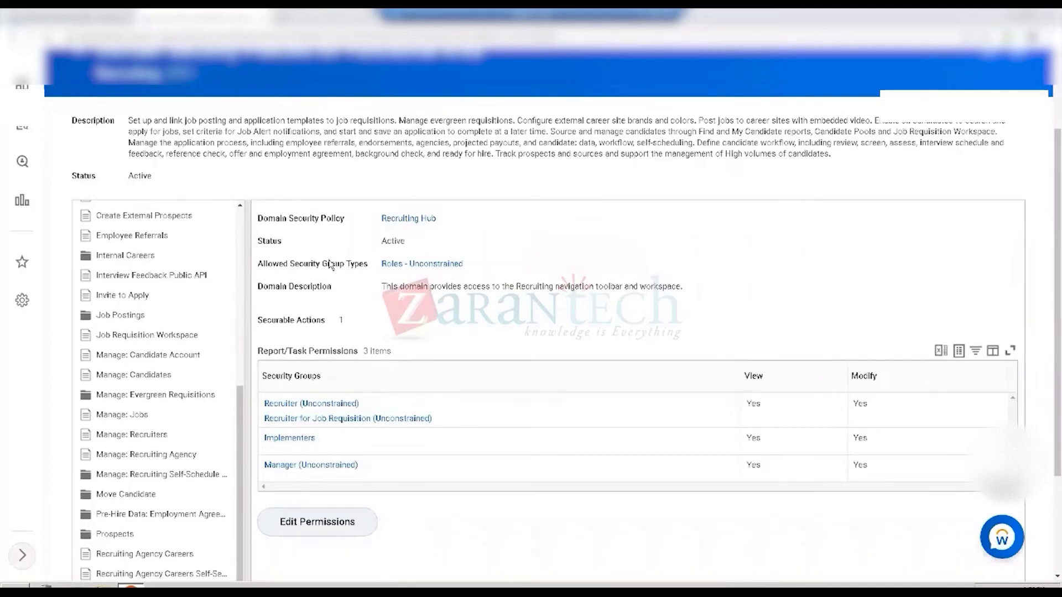
{"action": "scroll", "coordinate": [330, 265], "scroll_direction": "up", "scroll_amount": 2}
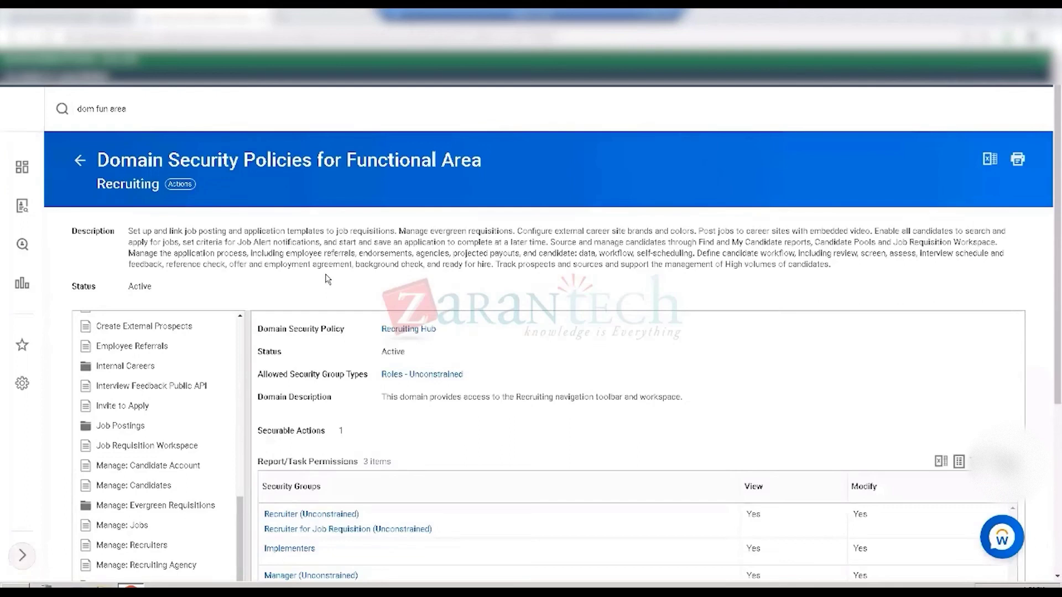
Search for the Start Proxy task and start a proxy session acting as the chosen worker, entering that worker's name
{"action": "left_click", "coordinate": [161, 110]}
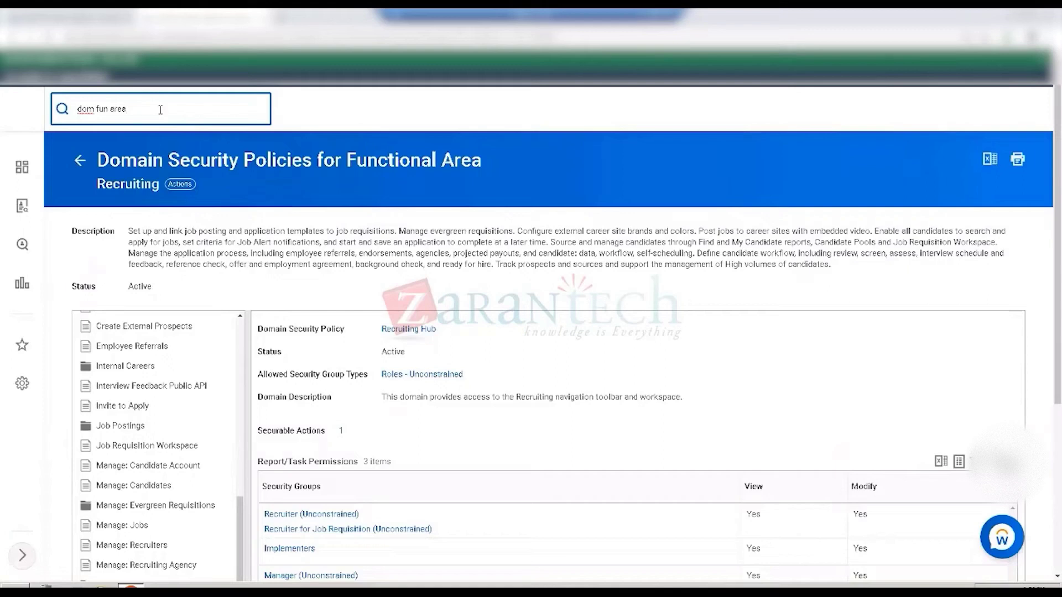
{"action": "key", "text": "ctrl+a"}
{"action": "type", "text": "start pro"}
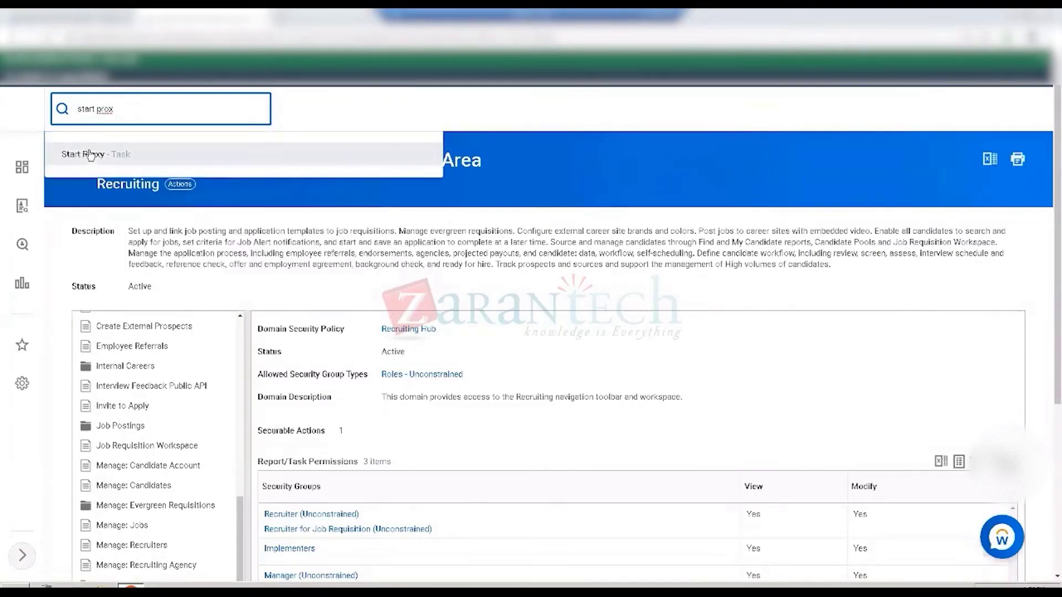
{"action": "left_click", "coordinate": [89, 154]}
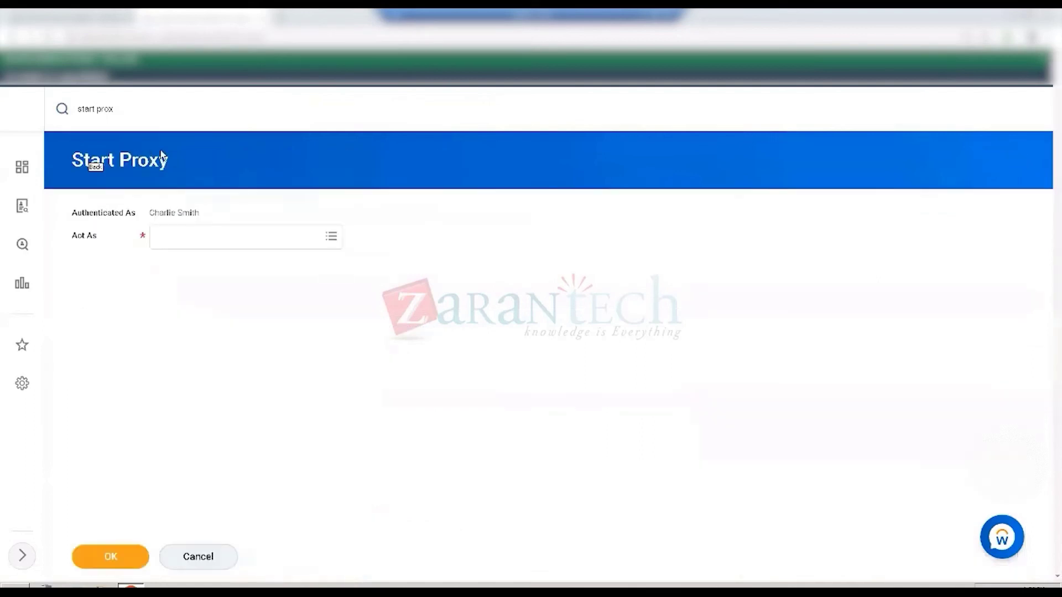
{"action": "left_click", "coordinate": [208, 242]}
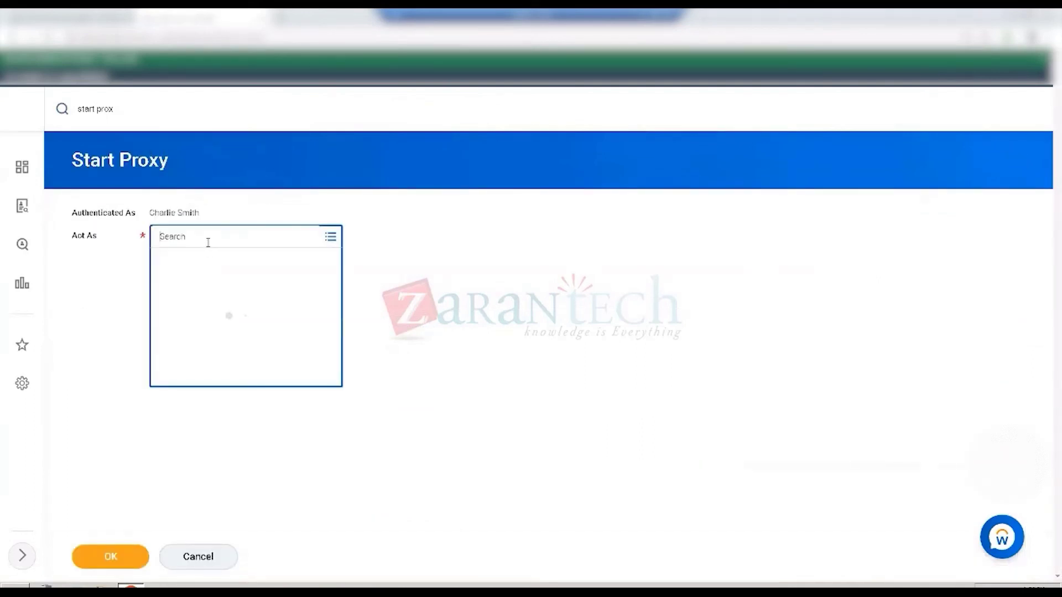
{"action": "type", "text": "jam"}
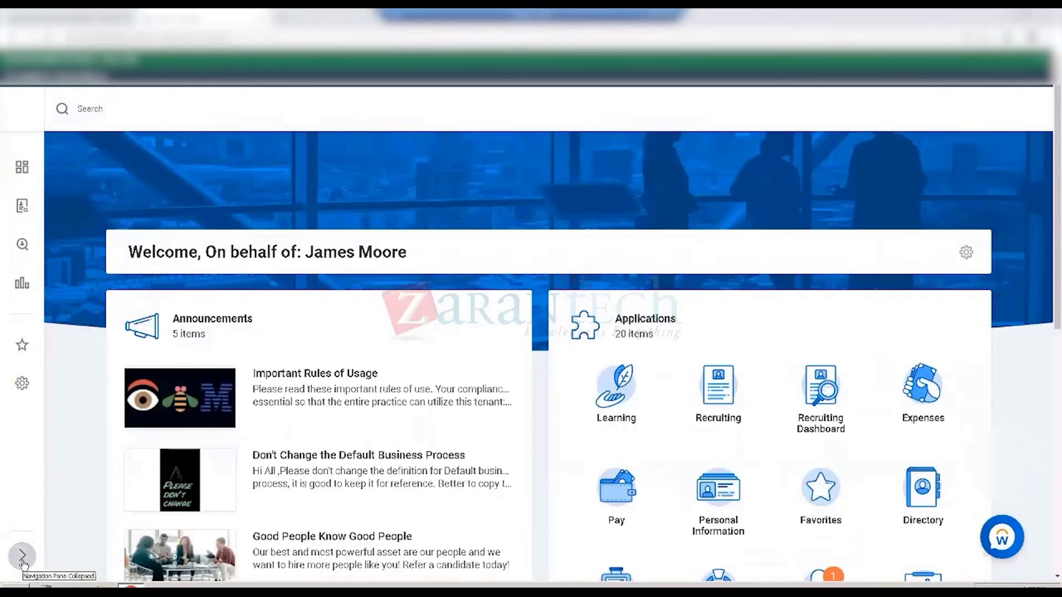
Expand the collapsed navigation pane and open the Recruiting hub to show its cards
{"action": "left_click", "coordinate": [23, 558]}
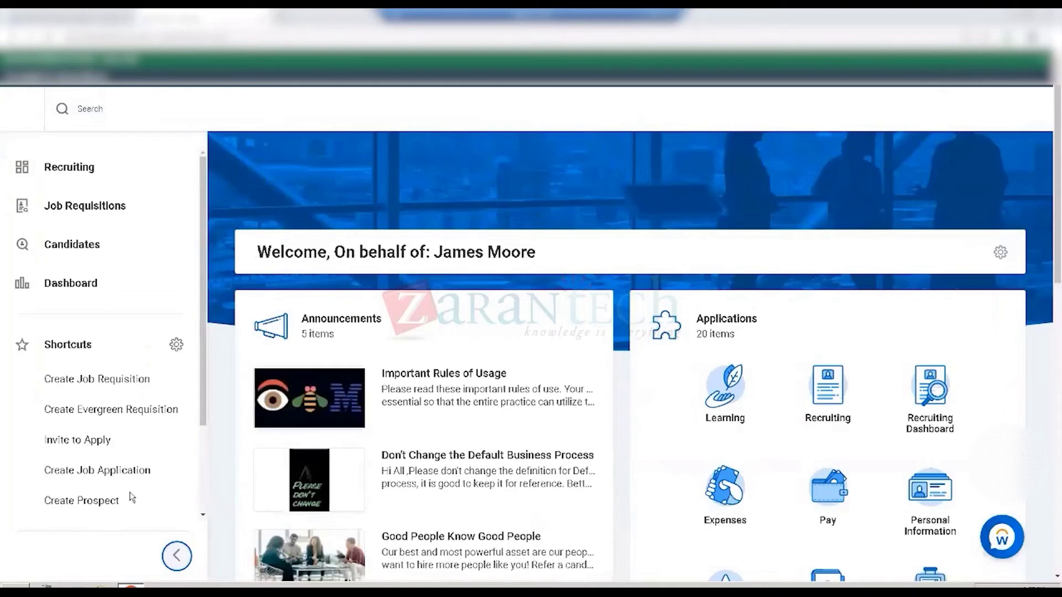
{"action": "left_click", "coordinate": [76, 175]}
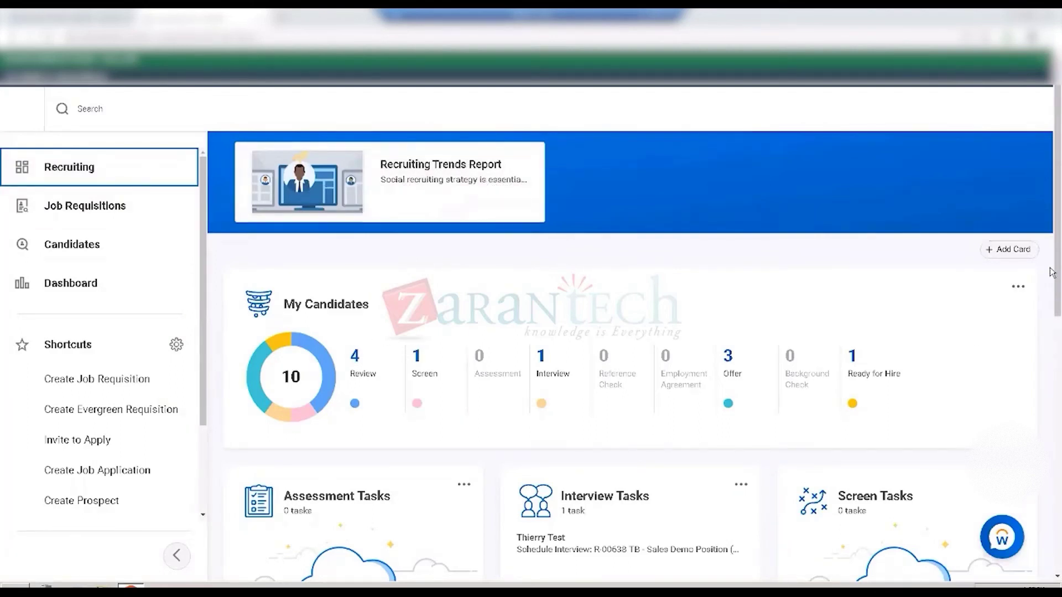
{"action": "left_click_drag", "start_coordinate": [1052, 271], "coordinate": [1052, 368]}
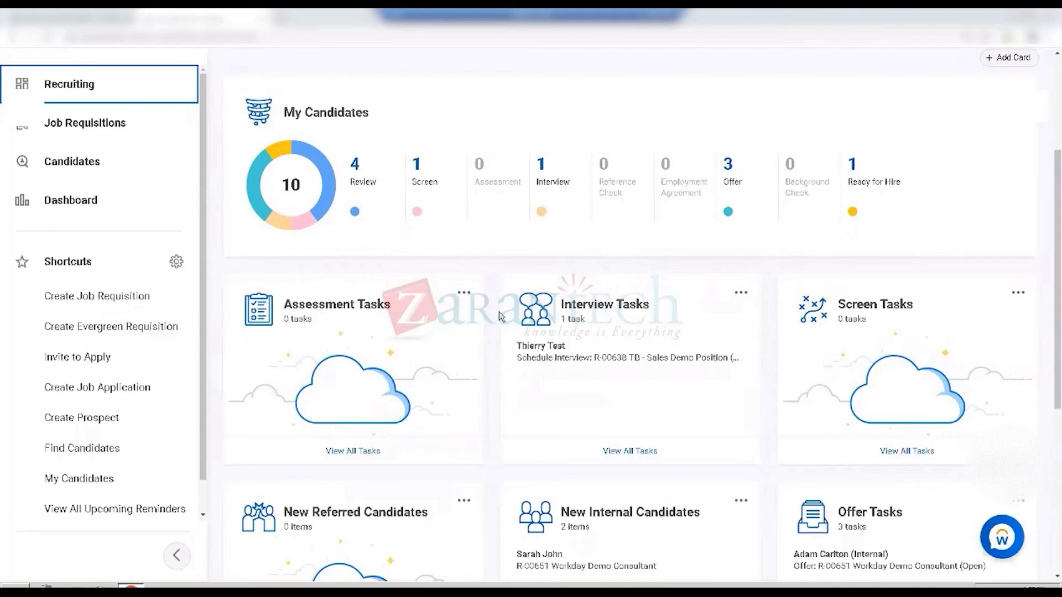
Move the Assessment Tasks card one place along its row so that it sits between Interview Tasks and Screen Tasks
{"action": "left_click", "coordinate": [463, 297]}
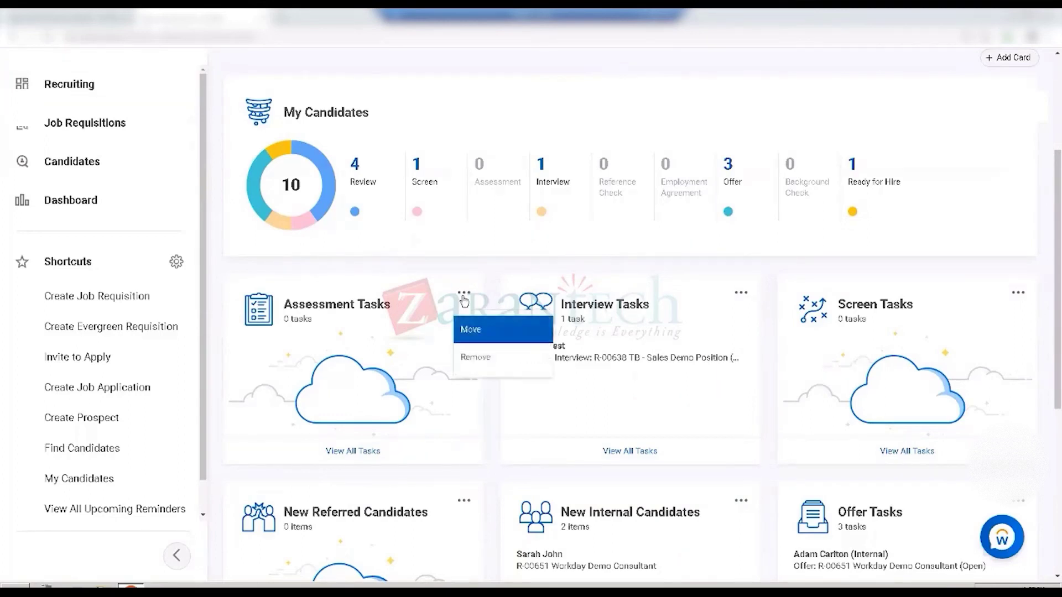
{"action": "left_click", "coordinate": [476, 337]}
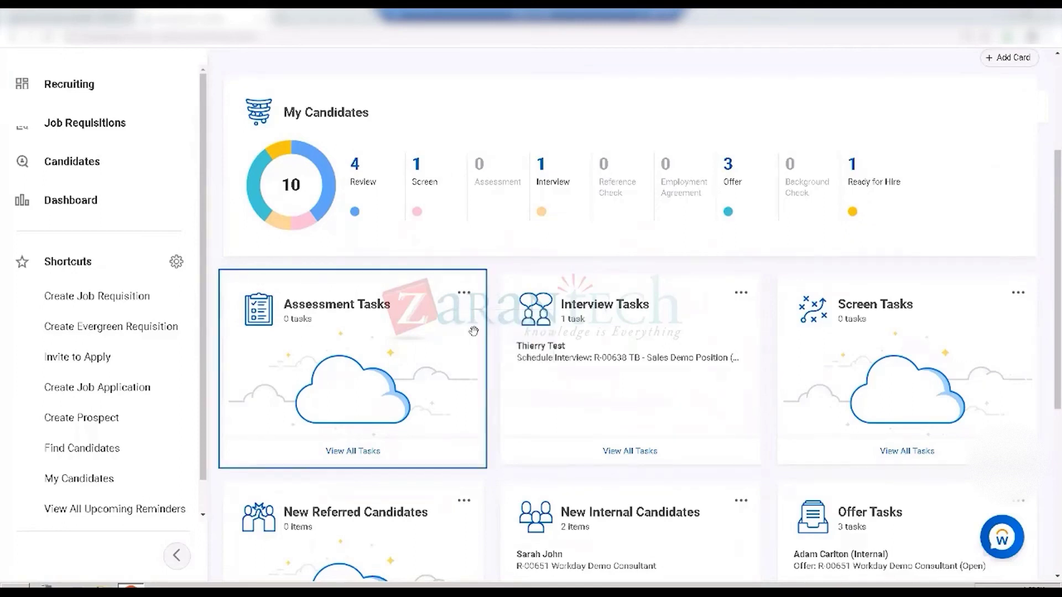
{"action": "left_click_drag", "start_coordinate": [479, 320], "coordinate": [678, 294]}
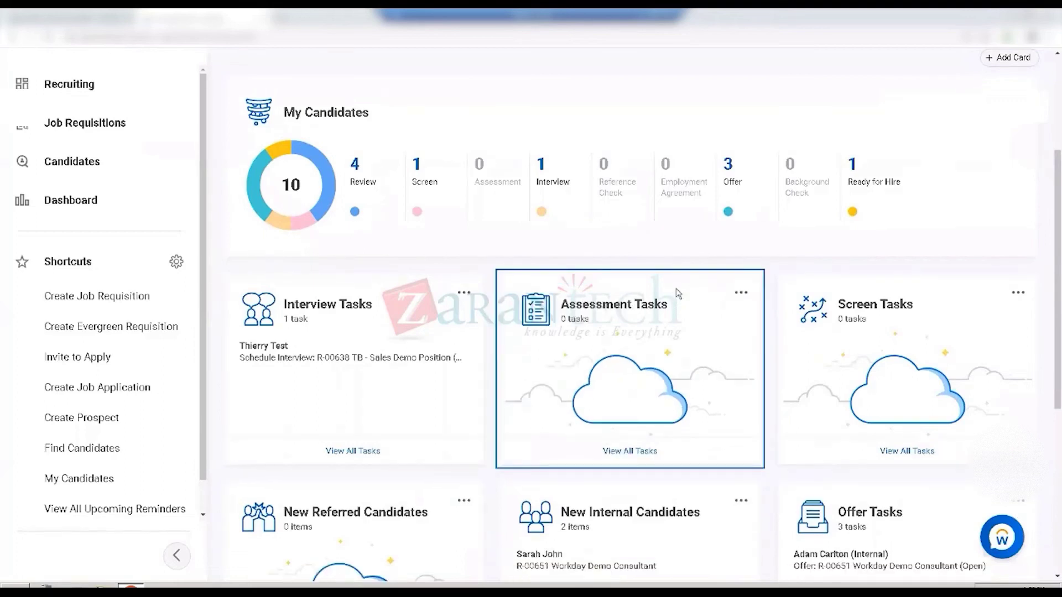
Review the Assessment Tasks card's move and remove options and look through the remaining Recruiting hub cards
{"action": "left_click", "coordinate": [739, 295]}
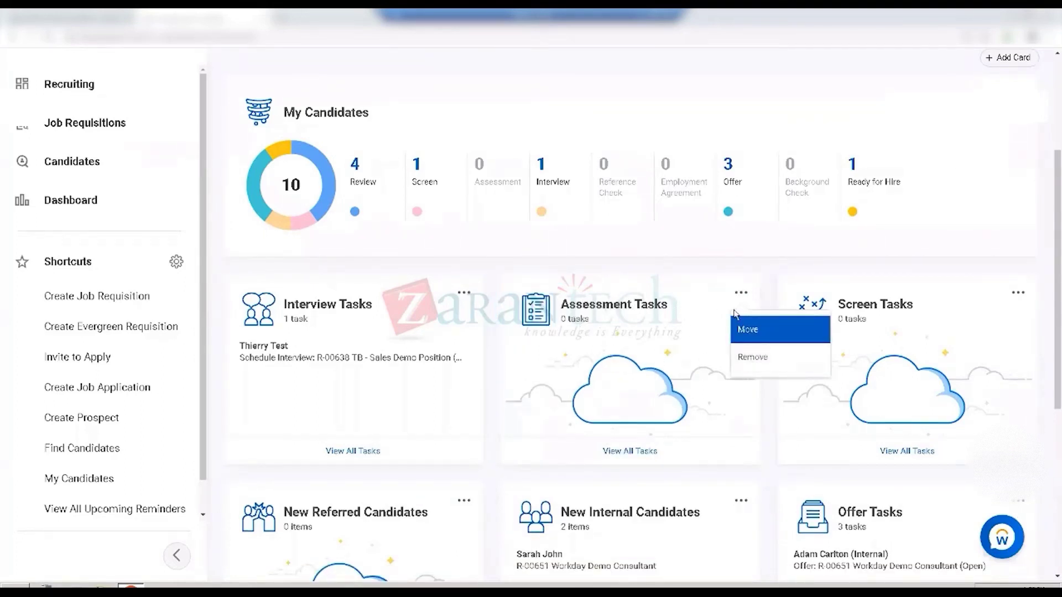
{"action": "left_click_drag", "start_coordinate": [1051, 348], "coordinate": [1050, 474]}
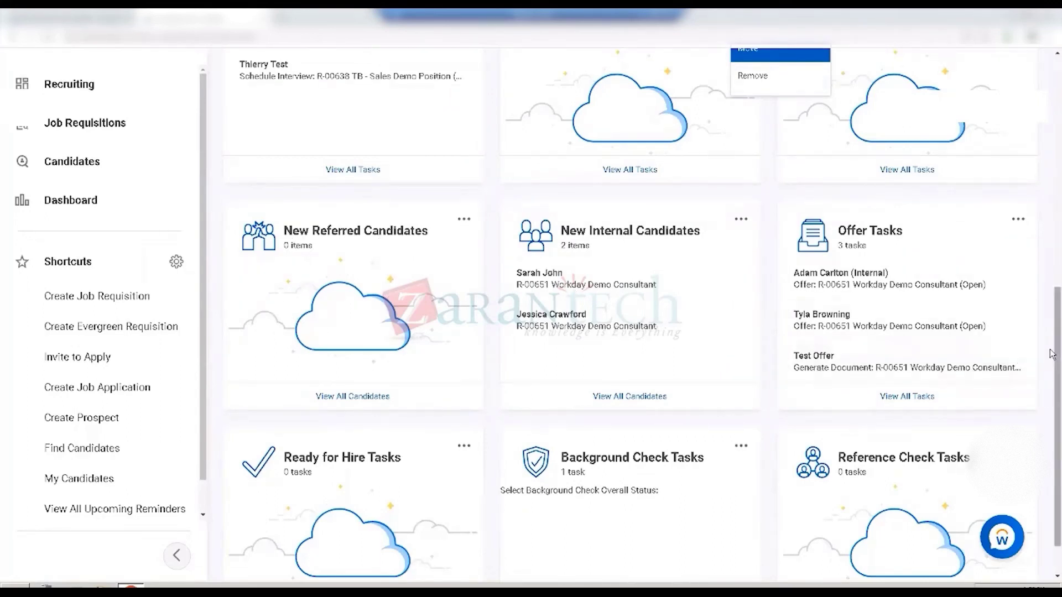
{"action": "left_click_drag", "start_coordinate": [1052, 356], "coordinate": [1051, 254]}
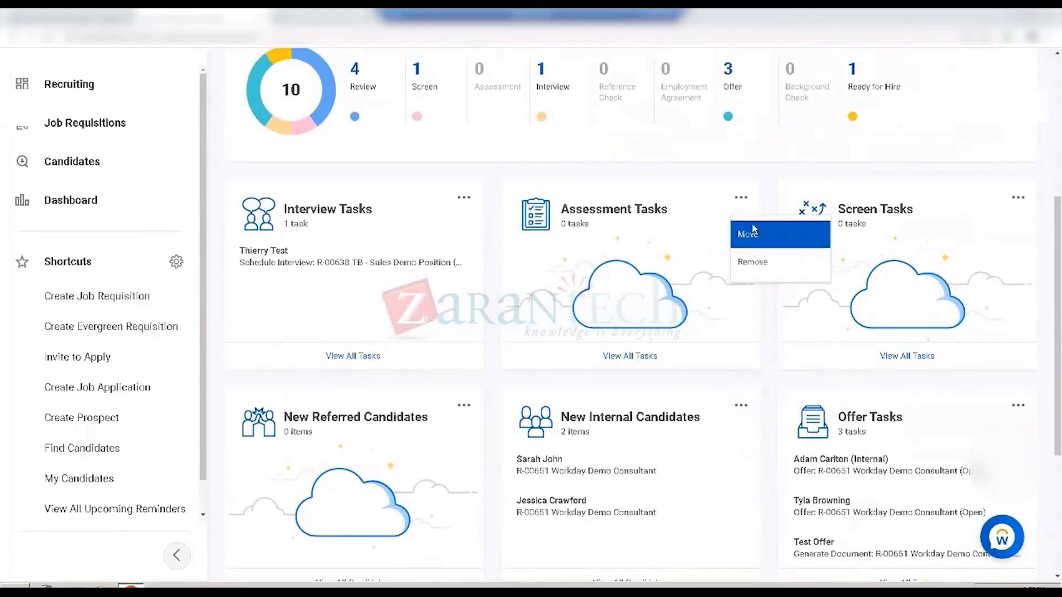
{"action": "left_click", "coordinate": [688, 200]}
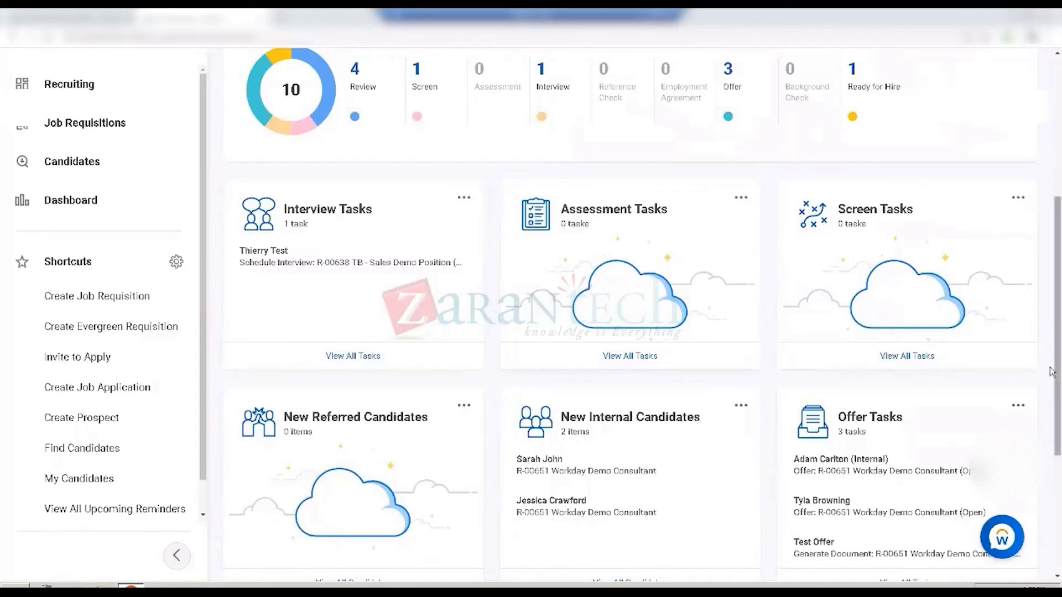
{"action": "scroll", "coordinate": [1052, 371], "scroll_direction": "up", "scroll_amount": 3}
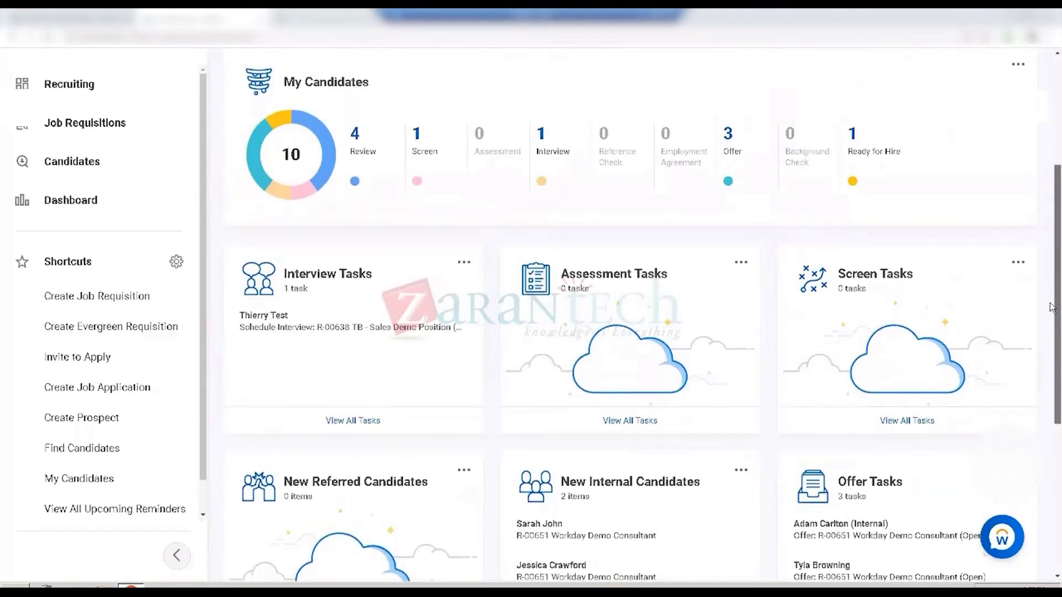
Try to add another card to the Recruiting hub and dismiss the dialog that appears
{"action": "scroll", "coordinate": [1052, 274], "scroll_direction": "up", "scroll_amount": 2}
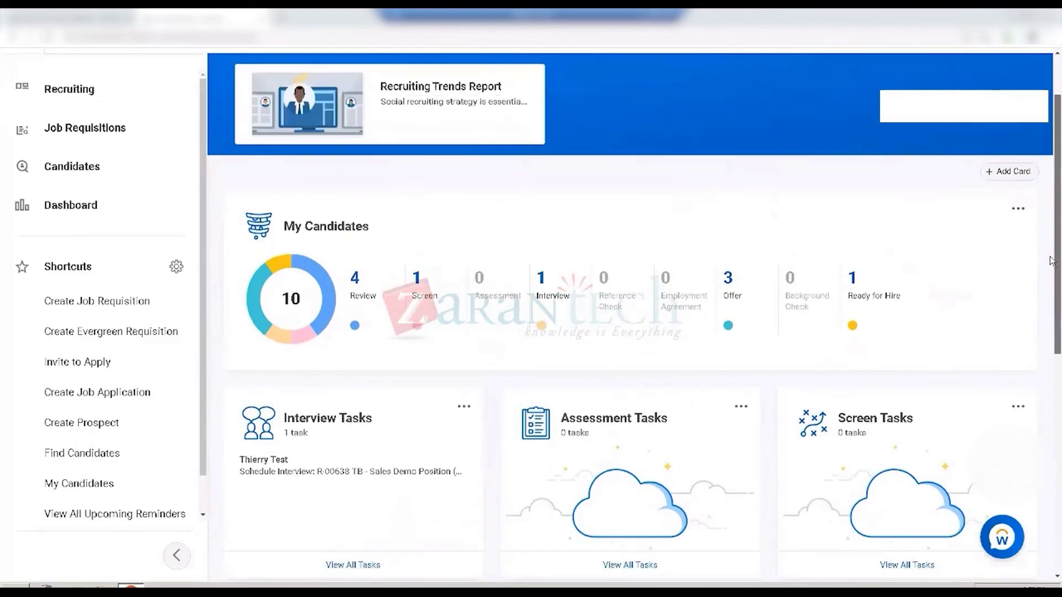
{"action": "scroll", "coordinate": [1051, 261], "scroll_direction": "up", "scroll_amount": 1}
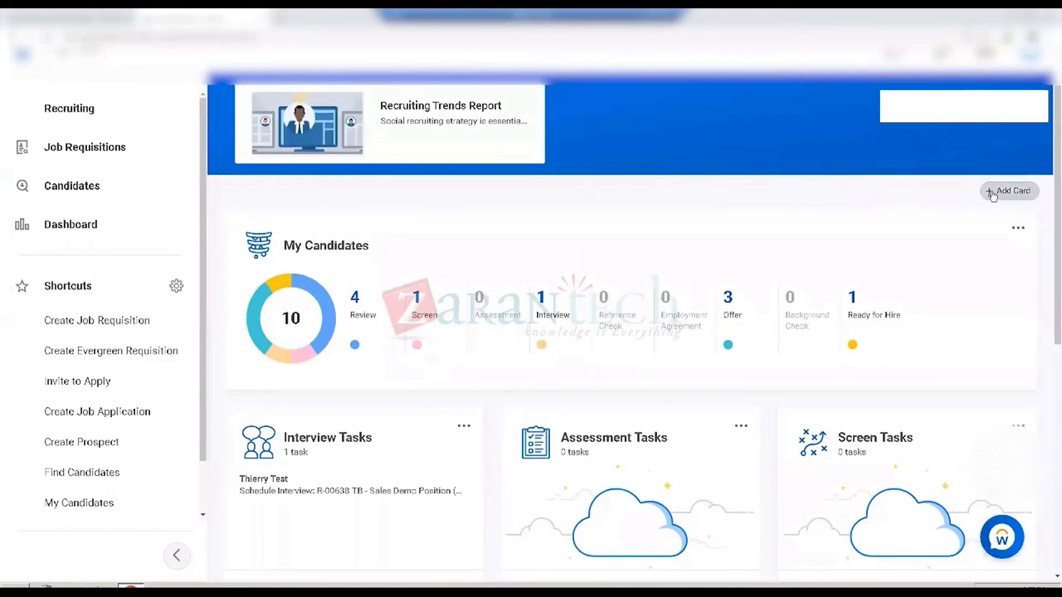
{"action": "left_click", "coordinate": [996, 193]}
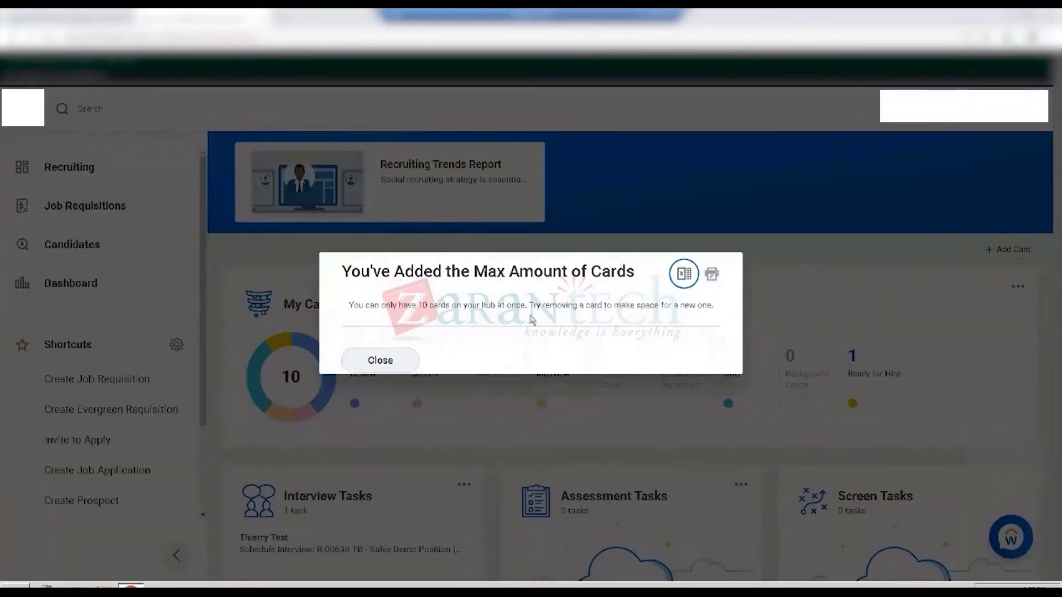
{"action": "left_click", "coordinate": [394, 363]}
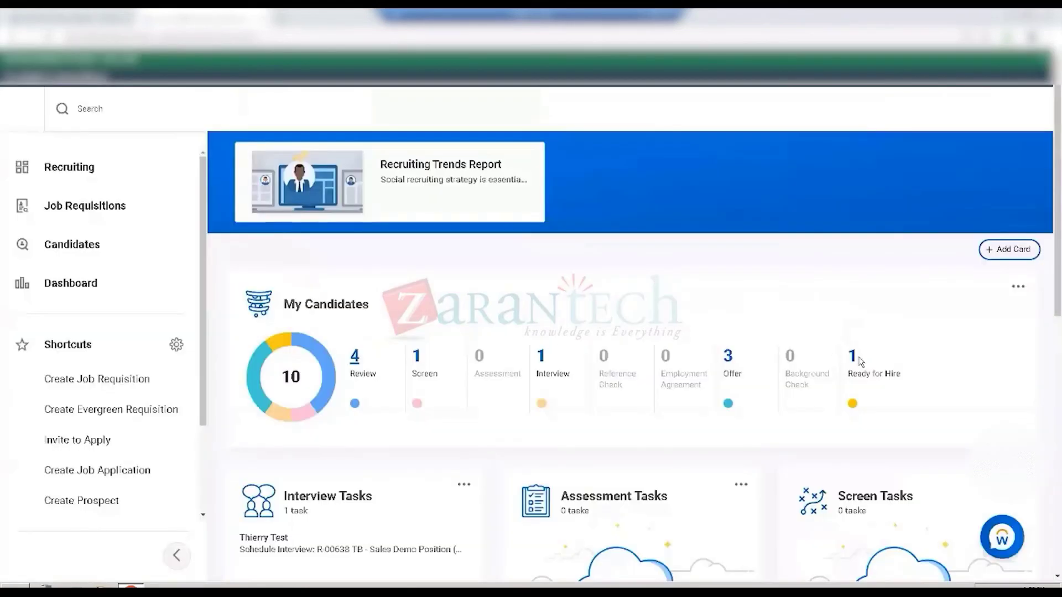
Remove the Background Check Tasks card from the Recruiting hub and confirm the removal
{"action": "left_click", "coordinate": [1052, 340]}
{"action": "scroll", "coordinate": [1023, 398], "scroll_direction": "down", "scroll_amount": 1}
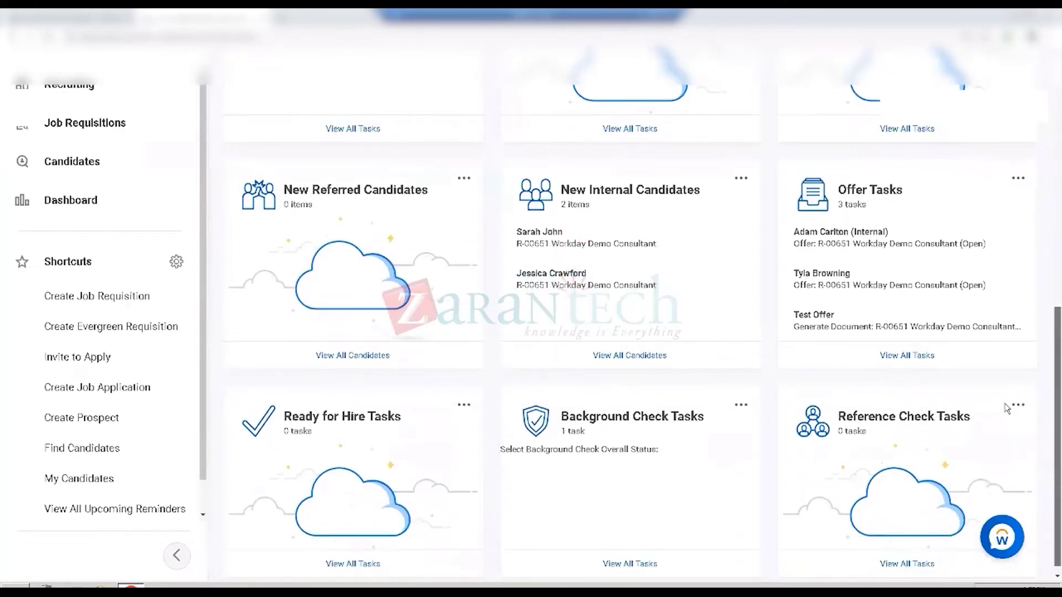
{"action": "left_click", "coordinate": [746, 408]}
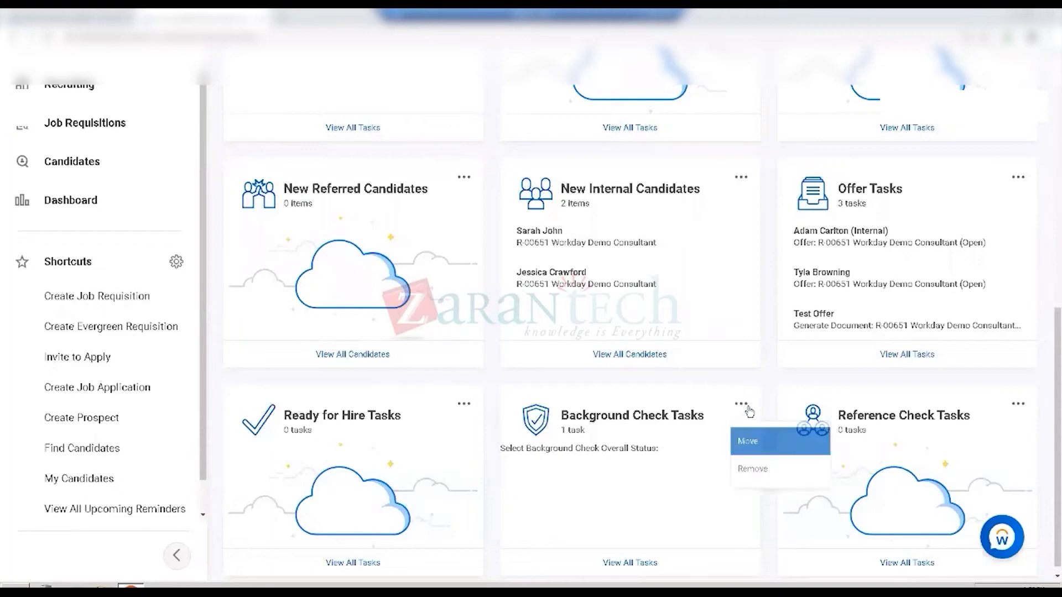
{"action": "left_click", "coordinate": [757, 469]}
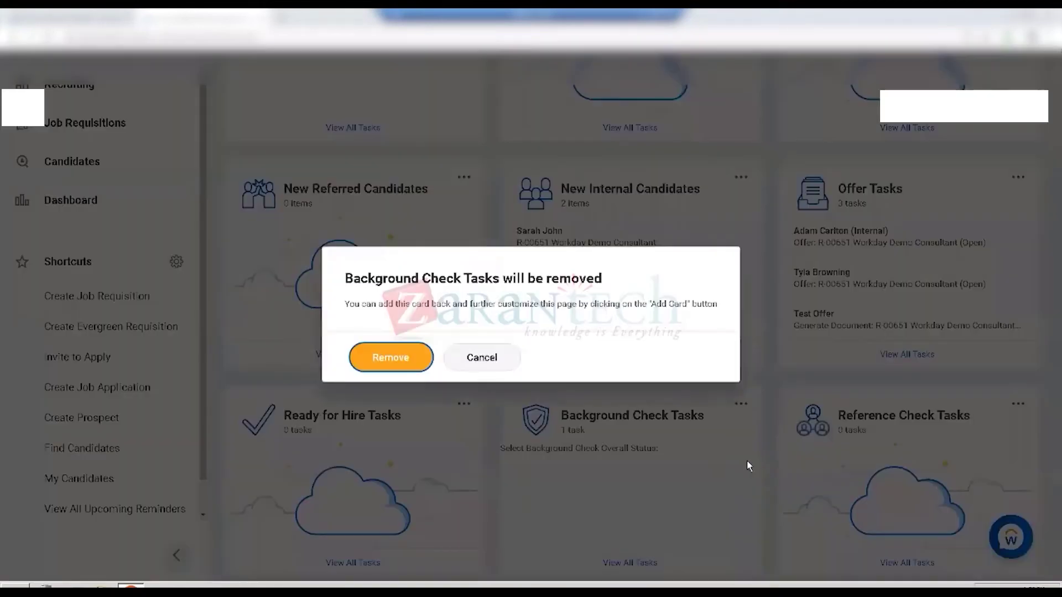
{"action": "left_click", "coordinate": [419, 357]}
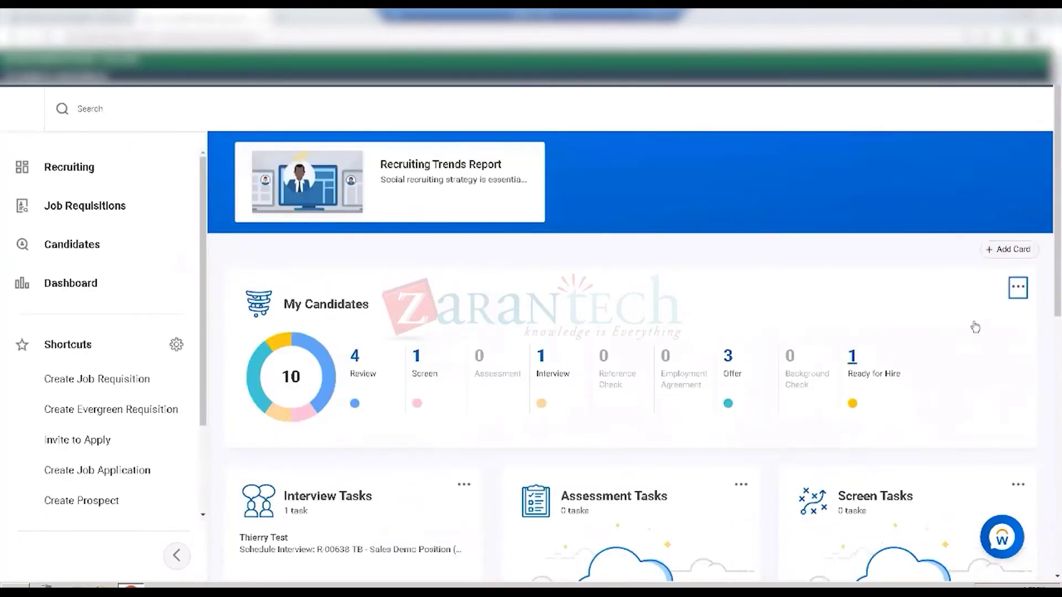
Add the Employment Agreement Tasks card to the Recruiting hub and dismiss the notification
{"action": "left_click", "coordinate": [1010, 252]}
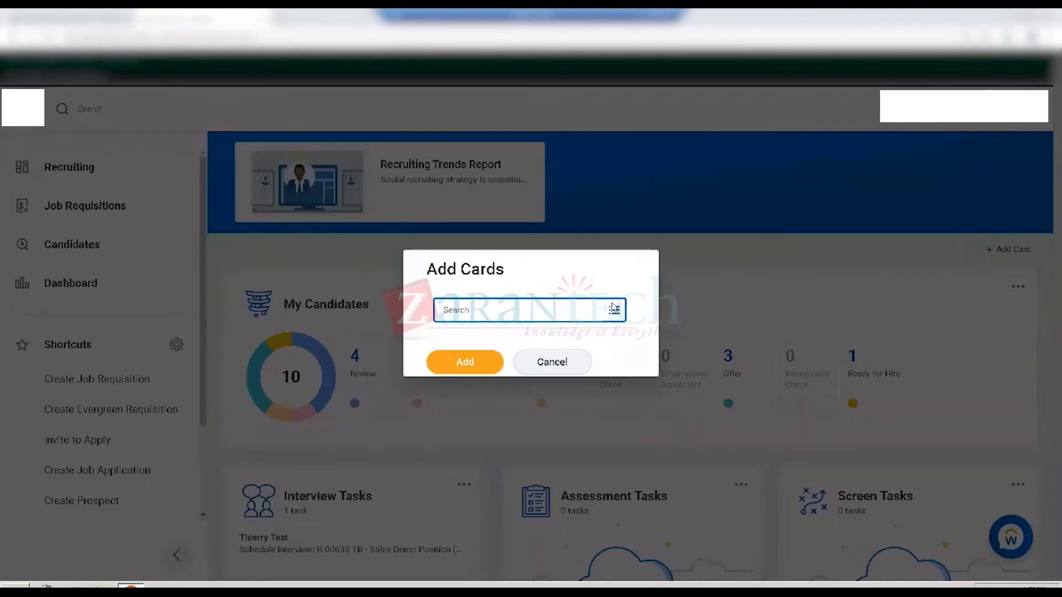
{"action": "left_click", "coordinate": [614, 310]}
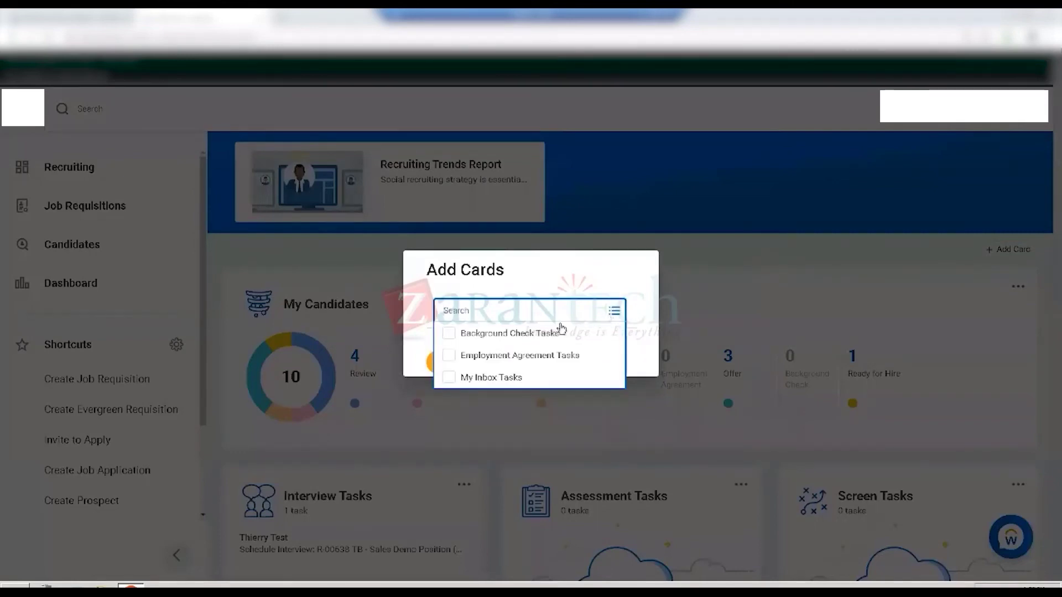
{"action": "left_click", "coordinate": [520, 356]}
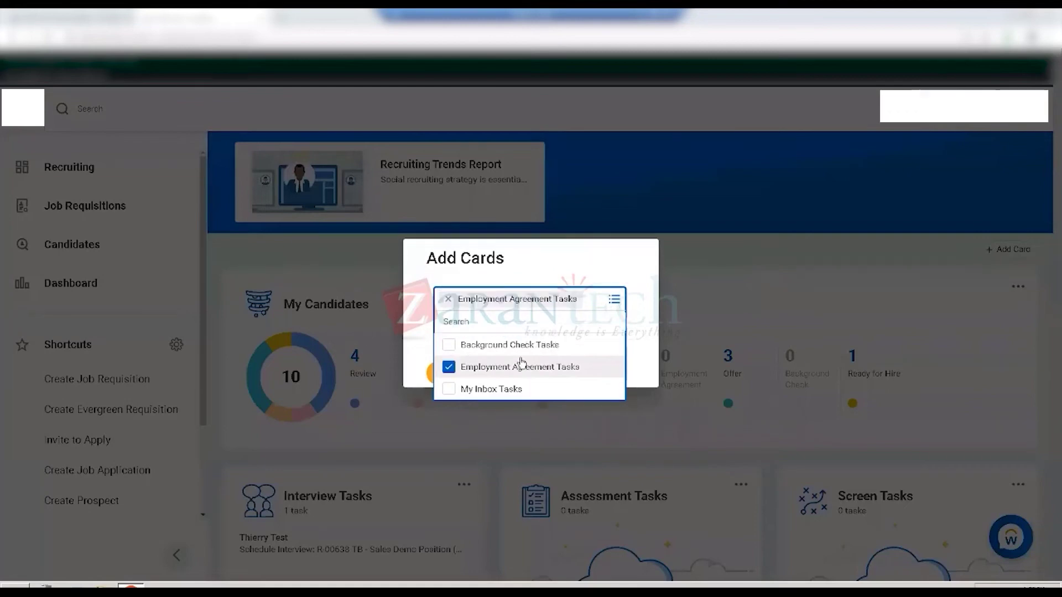
{"action": "left_click", "coordinate": [636, 329]}
{"action": "left_click", "coordinate": [492, 365]}
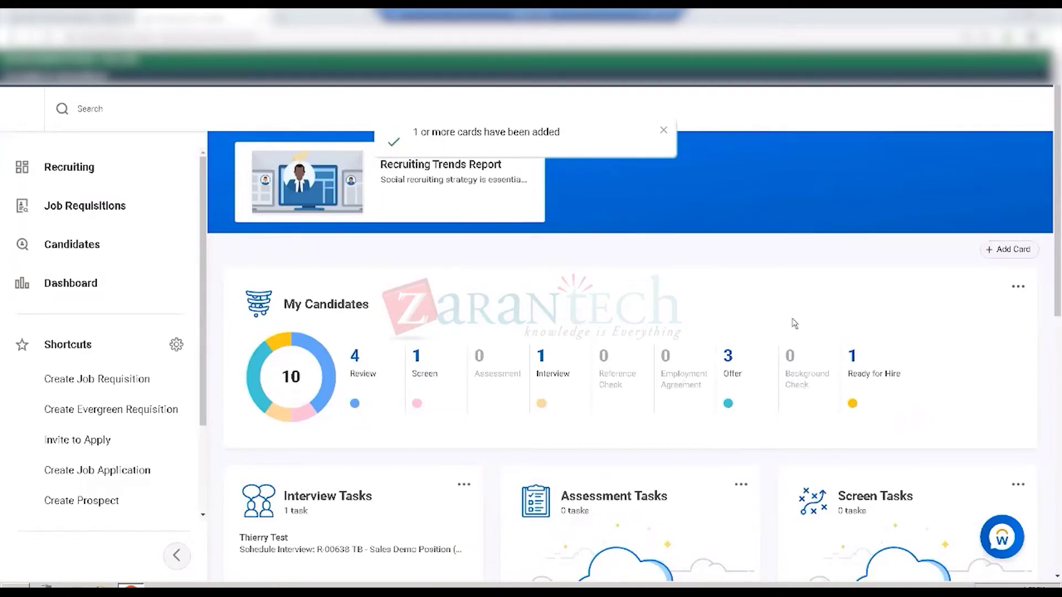
{"action": "left_click", "coordinate": [666, 131]}
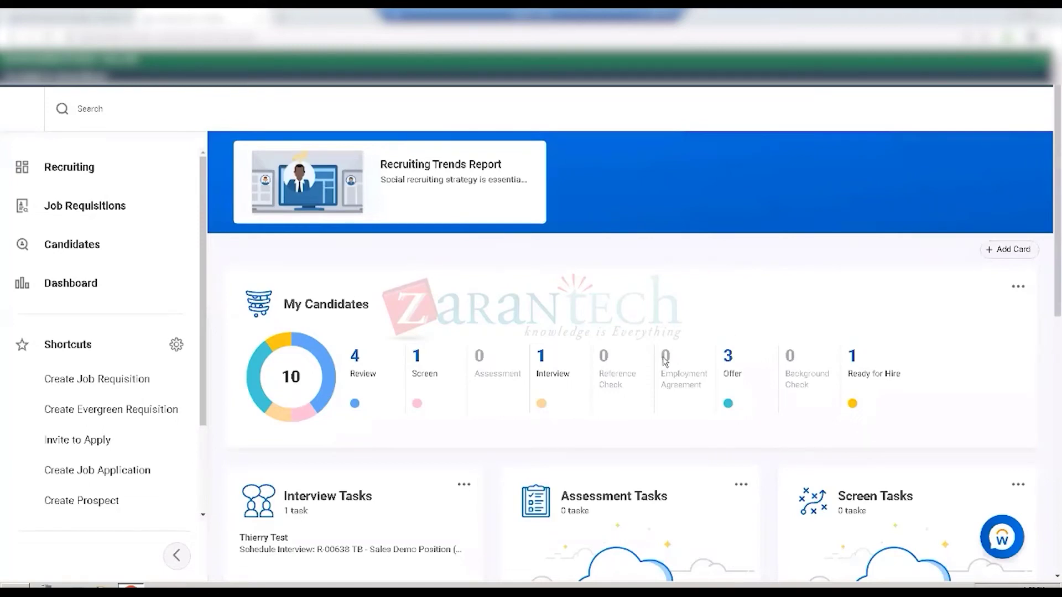
Open the hub's Candidates page and select all the listed job applications
{"action": "scroll", "coordinate": [666, 361], "scroll_direction": "down", "scroll_amount": 2}
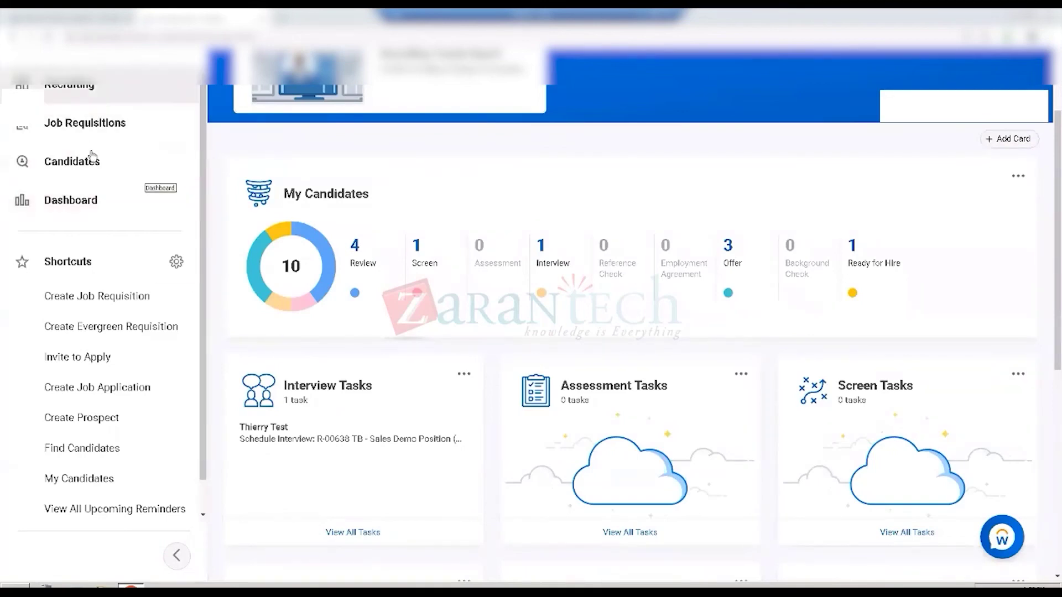
{"action": "left_click", "coordinate": [79, 164]}
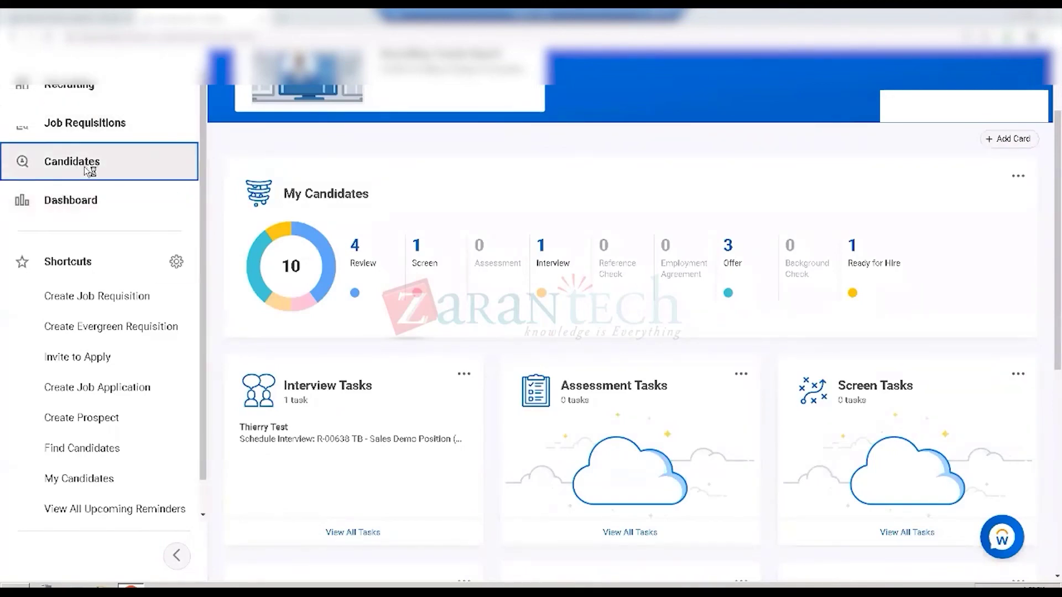
{"action": "left_click", "coordinate": [245, 211]}
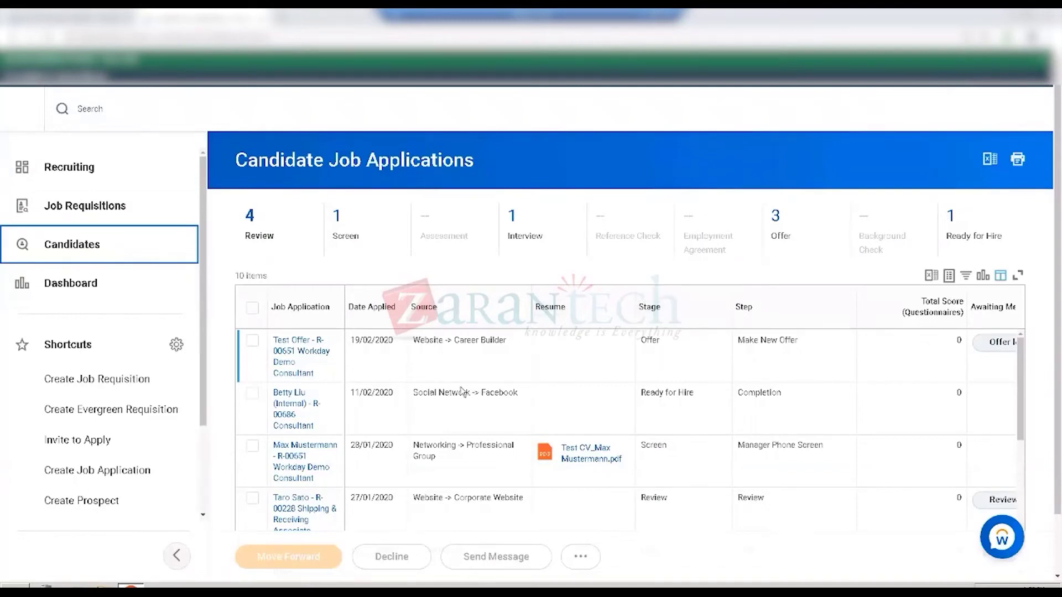
{"action": "left_click", "coordinate": [253, 341]}
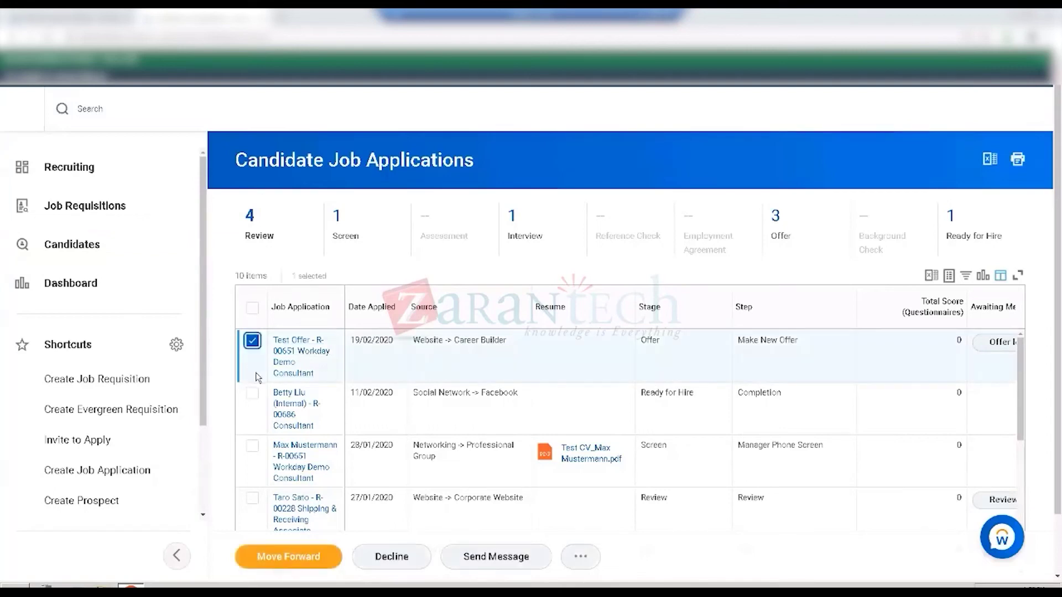
{"action": "left_click", "coordinate": [254, 395]}
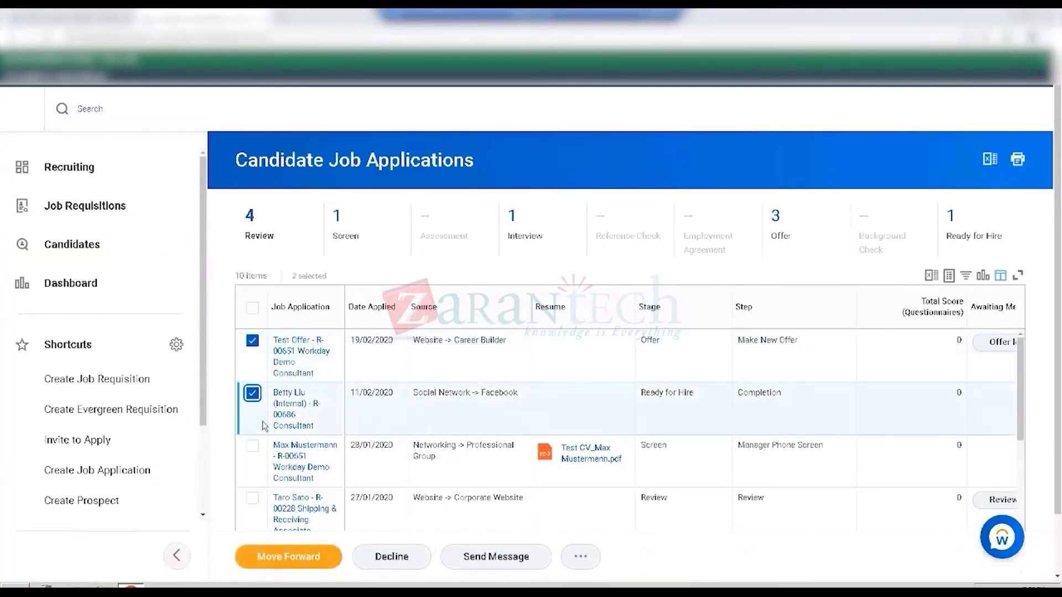
{"action": "left_click", "coordinate": [253, 308]}
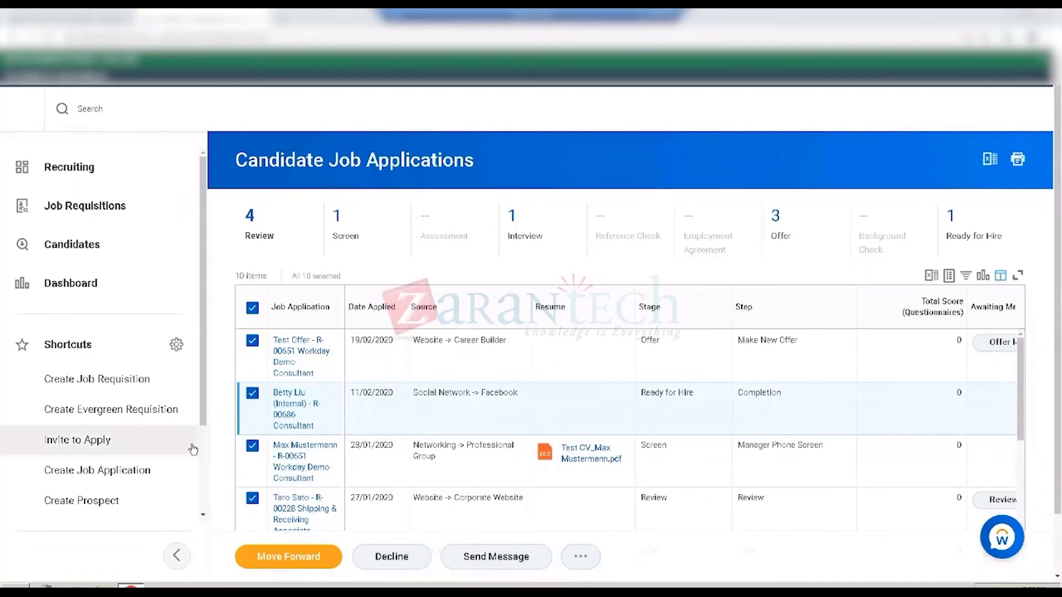
Look through the recruiting shortcuts in the hub's navigation pane
{"action": "scroll", "coordinate": [203, 449], "scroll_direction": "down", "scroll_amount": 3}
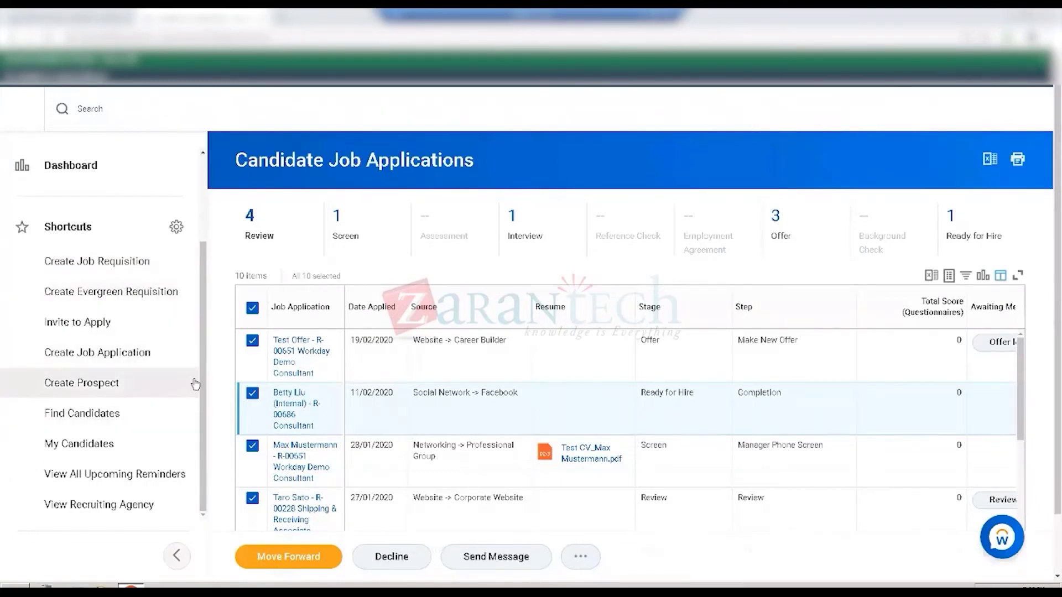
{"action": "scroll", "coordinate": [204, 327], "scroll_direction": "up", "scroll_amount": 1}
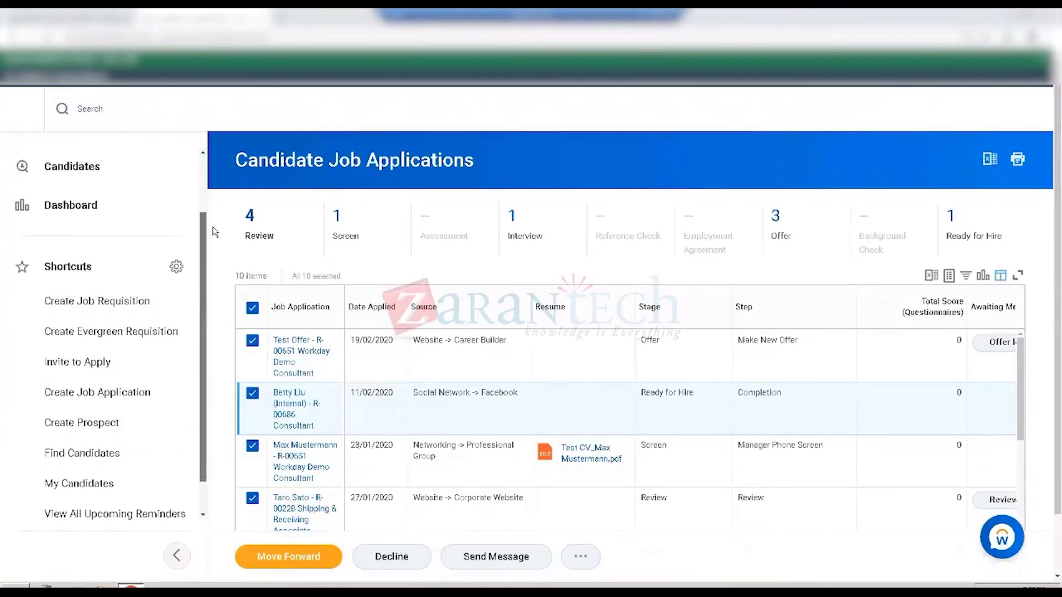
{"action": "scroll", "coordinate": [215, 232], "scroll_direction": "up", "scroll_amount": 2}
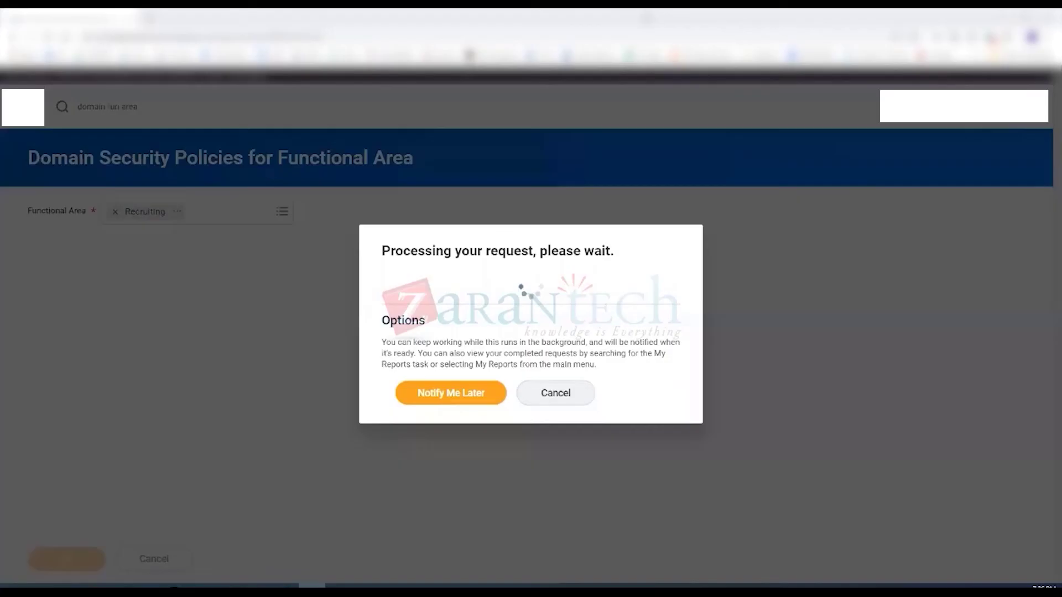
Cancel the pending domain security policies request and return to the notes at the start of the Recruiting Hub sheet in Google Sheets
{"action": "left_click", "coordinate": [558, 395]}
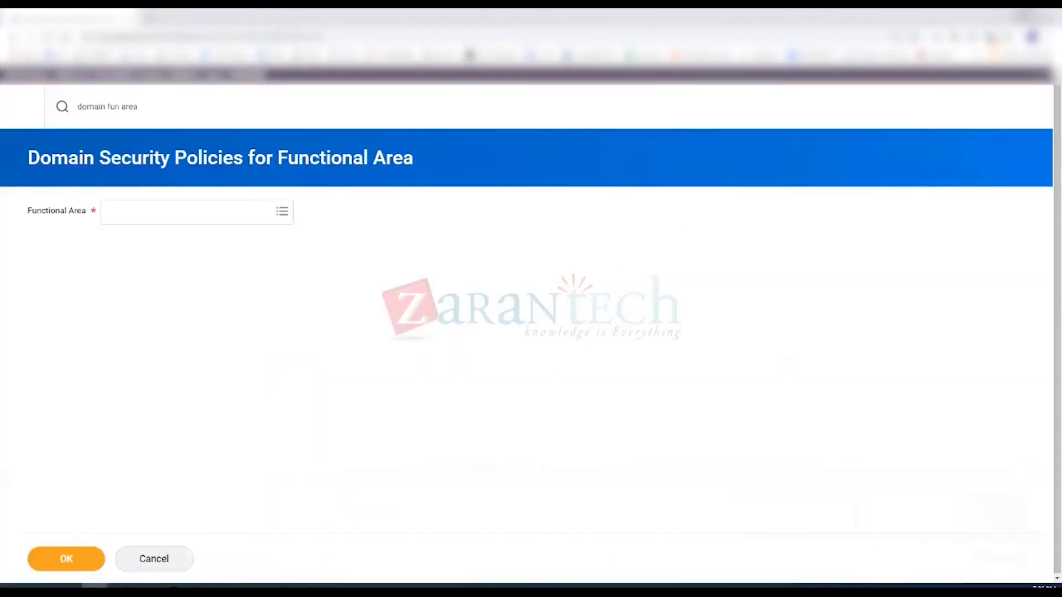
{"action": "left_click", "coordinate": [1049, 15]}
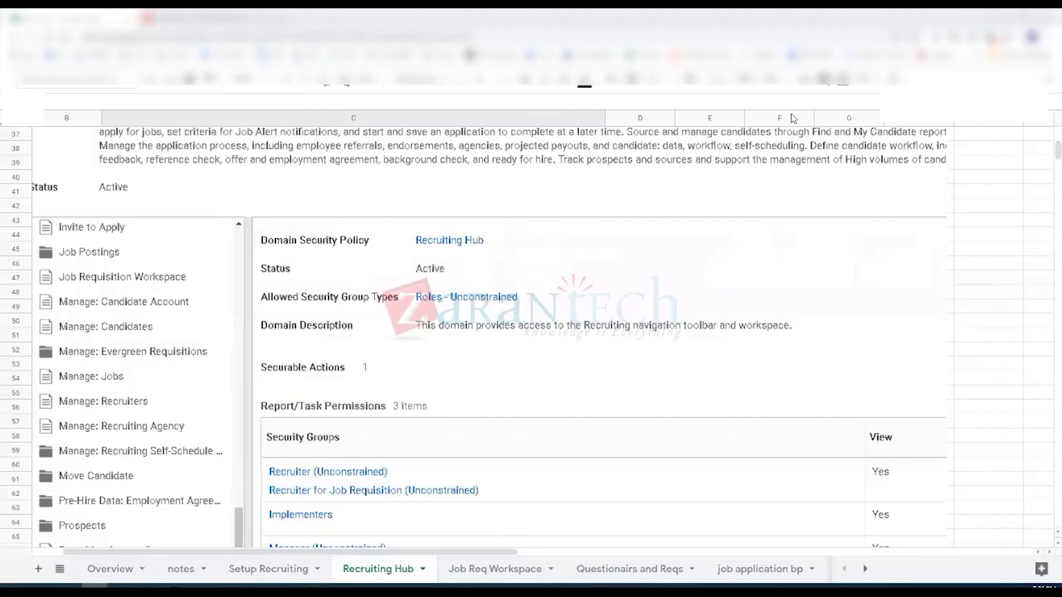
{"action": "left_click", "coordinate": [360, 169]}
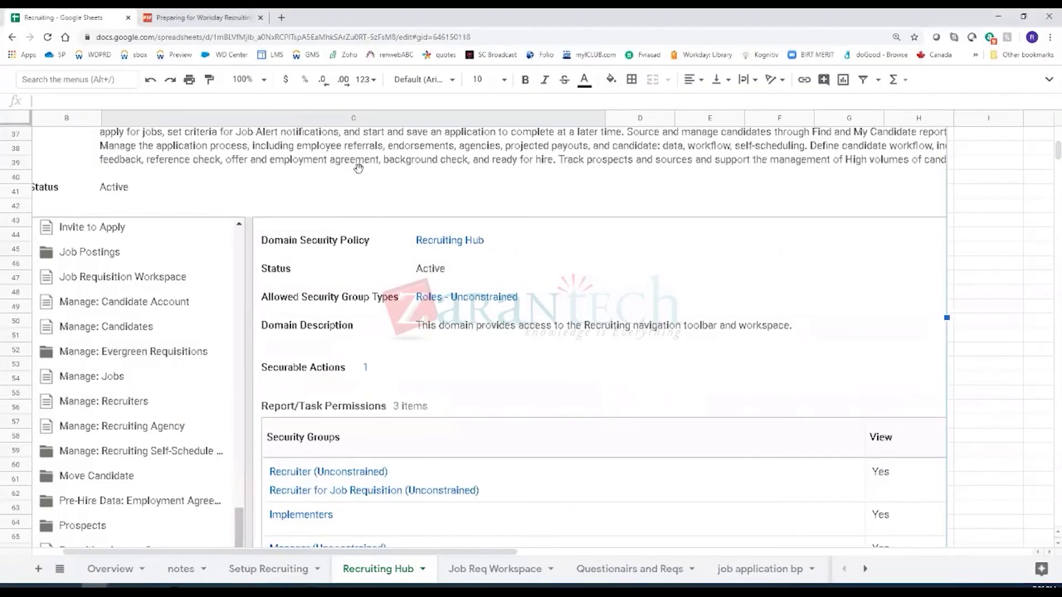
{"action": "scroll", "coordinate": [552, 245], "scroll_direction": "up", "scroll_amount": 4}
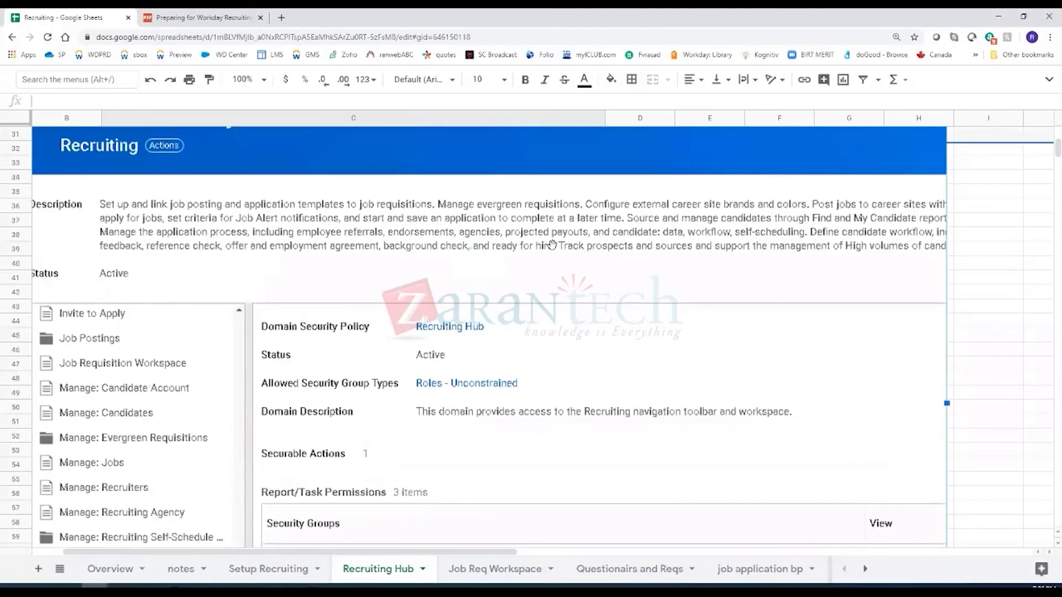
{"action": "scroll", "coordinate": [544, 244], "scroll_direction": "up", "scroll_amount": 8}
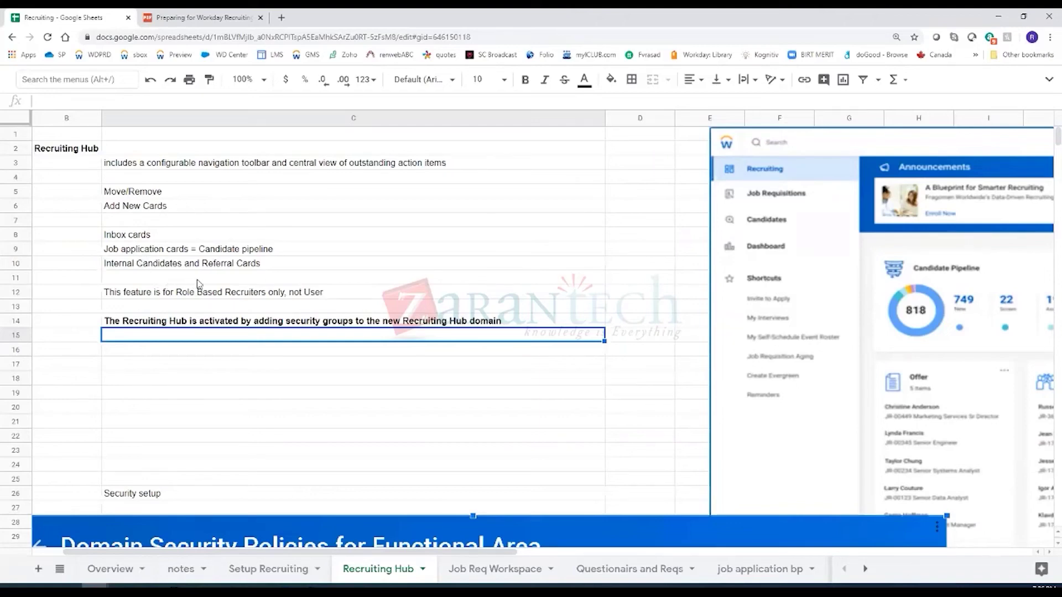
Complete the note in cell C12 to read "This feature is for Role Based Recruiters only, not User Based Groups"
{"action": "left_click", "coordinate": [170, 297]}
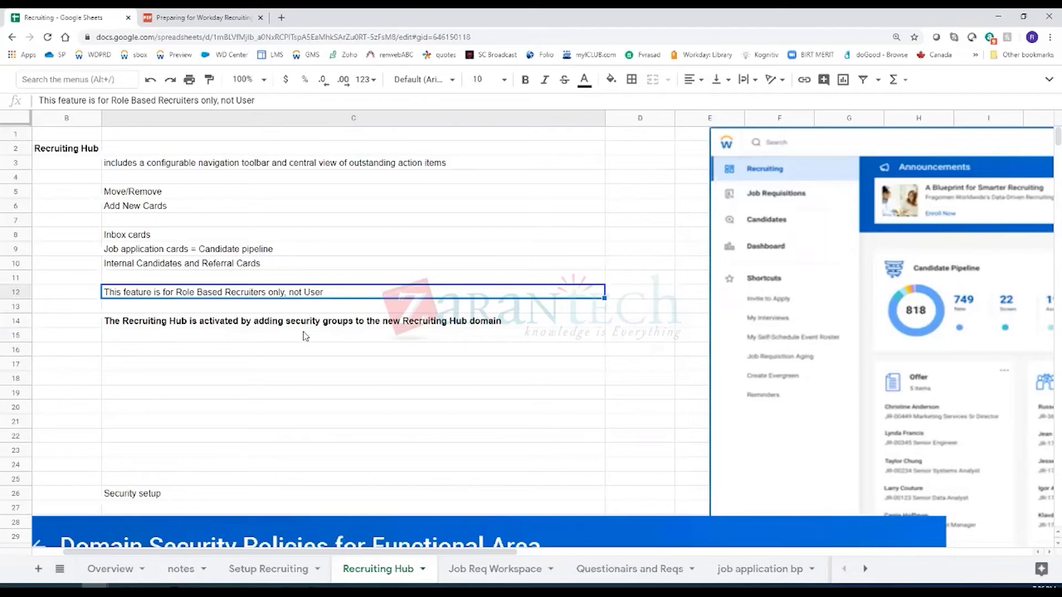
{"action": "triple_click", "coordinate": [334, 295]}
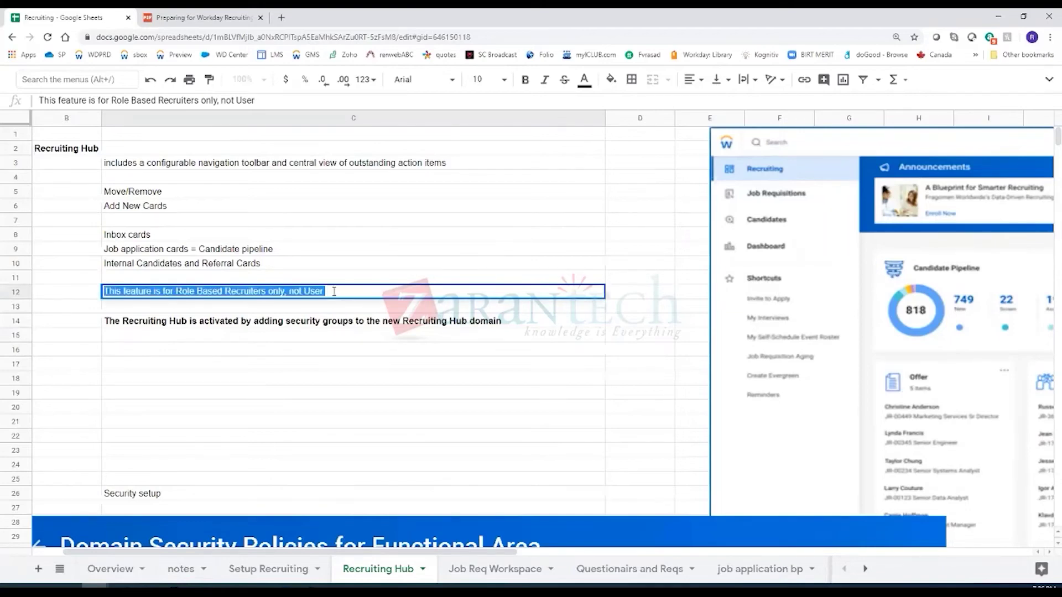
{"action": "left_click", "coordinate": [334, 291]}
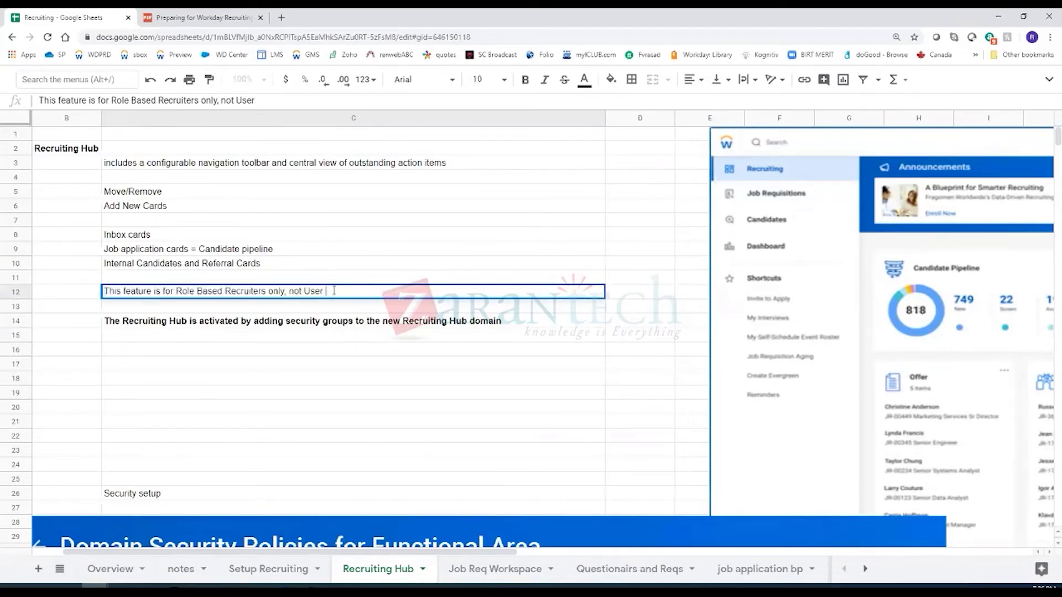
{"action": "type", "text": "Based Groups"}
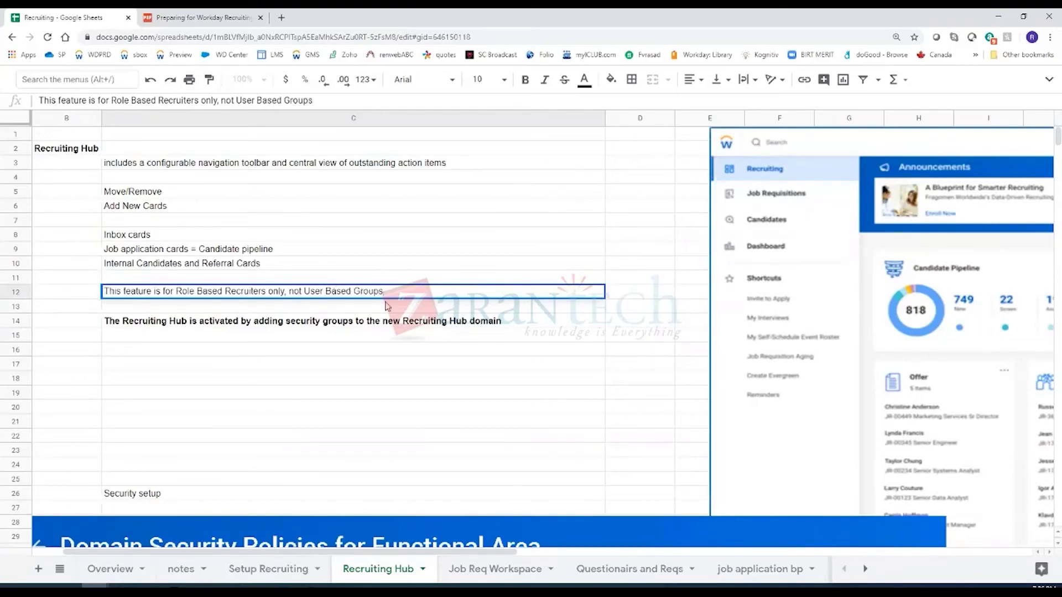
{"action": "left_click", "coordinate": [358, 354]}
Review the security setup screenshot and the Domain Security table further down the Recruiting Hub sheet
{"action": "scroll", "coordinate": [325, 348], "scroll_direction": "down", "scroll_amount": 2}
{"action": "scroll", "coordinate": [326, 348], "scroll_direction": "down", "scroll_amount": 5}
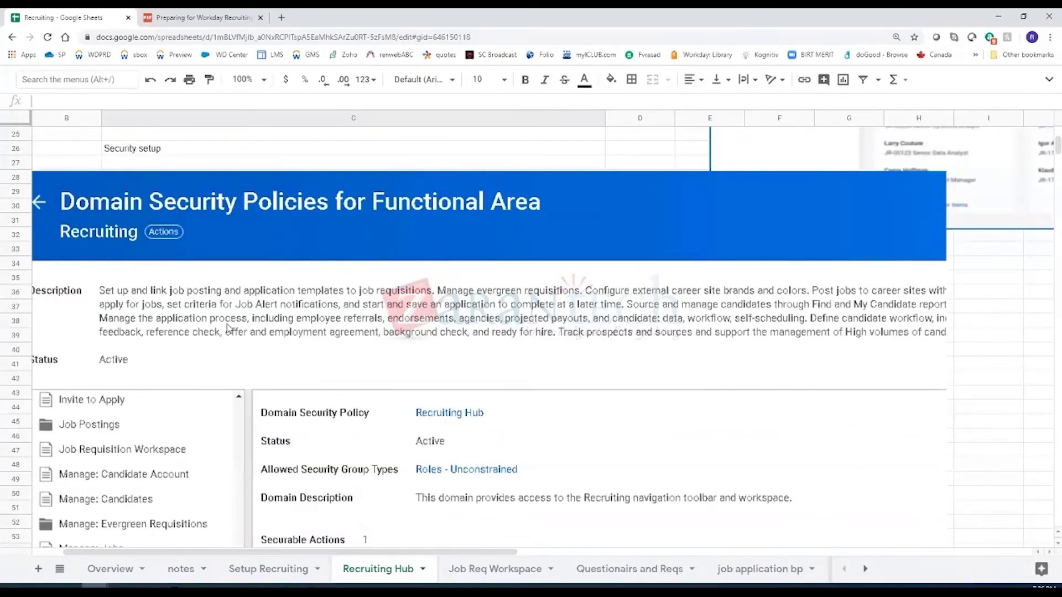
{"action": "scroll", "coordinate": [253, 293], "scroll_direction": "down", "scroll_amount": 2}
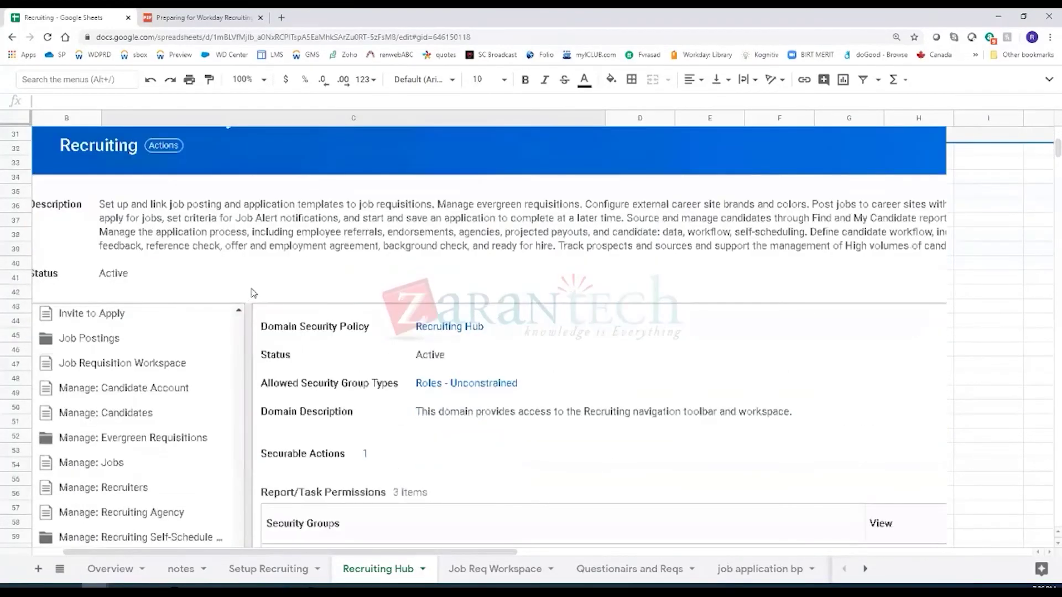
{"action": "scroll", "coordinate": [253, 294], "scroll_direction": "down", "scroll_amount": 8}
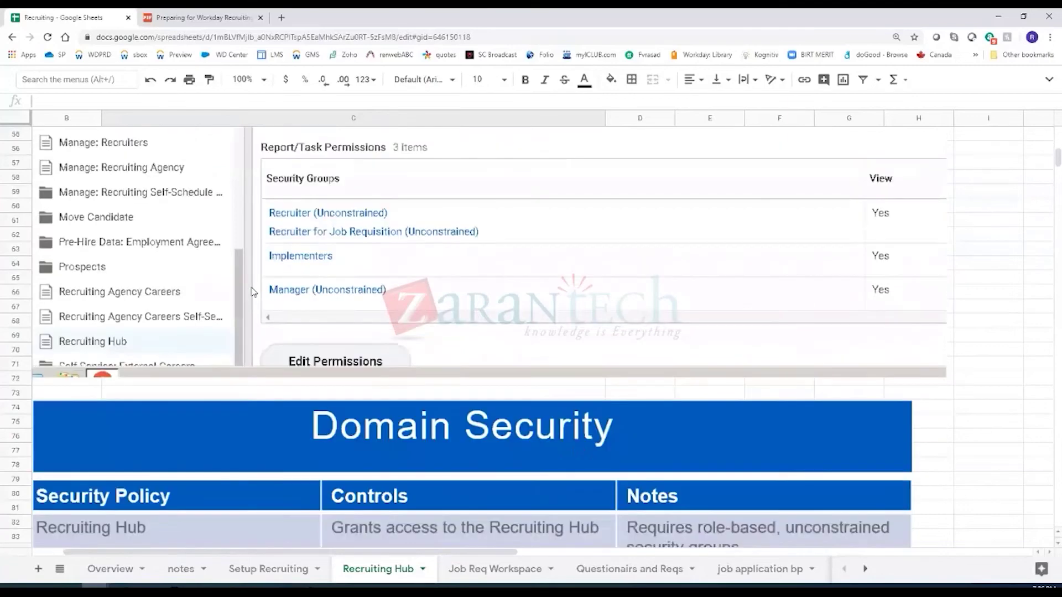
{"action": "scroll", "coordinate": [252, 292], "scroll_direction": "down", "scroll_amount": 6}
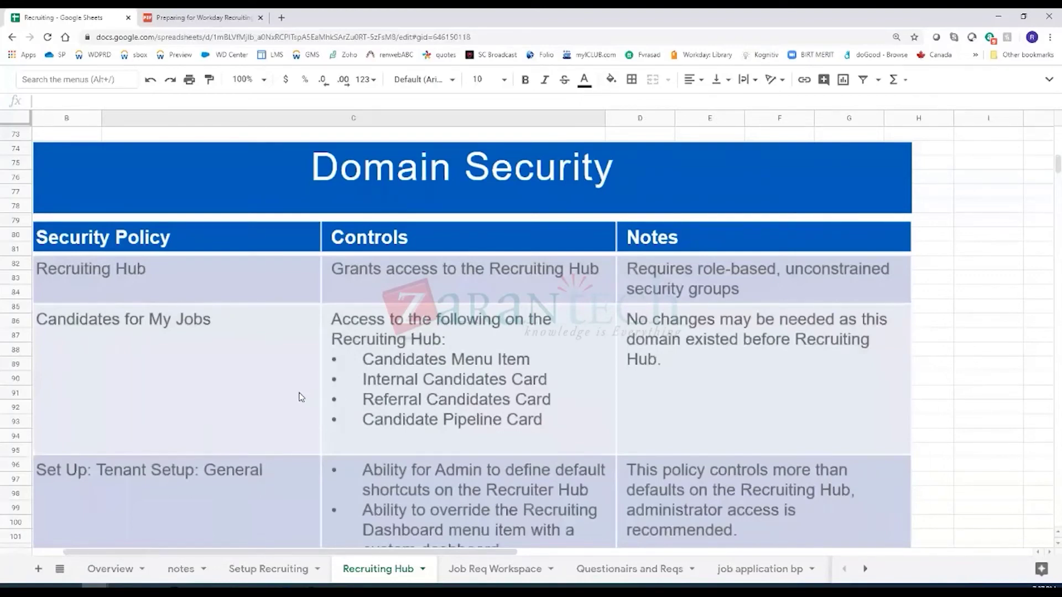
Move the Task and Controls table image so its Task column is fully visible beneath the Domain Security table
{"action": "scroll", "coordinate": [290, 399], "scroll_direction": "down", "scroll_amount": 2}
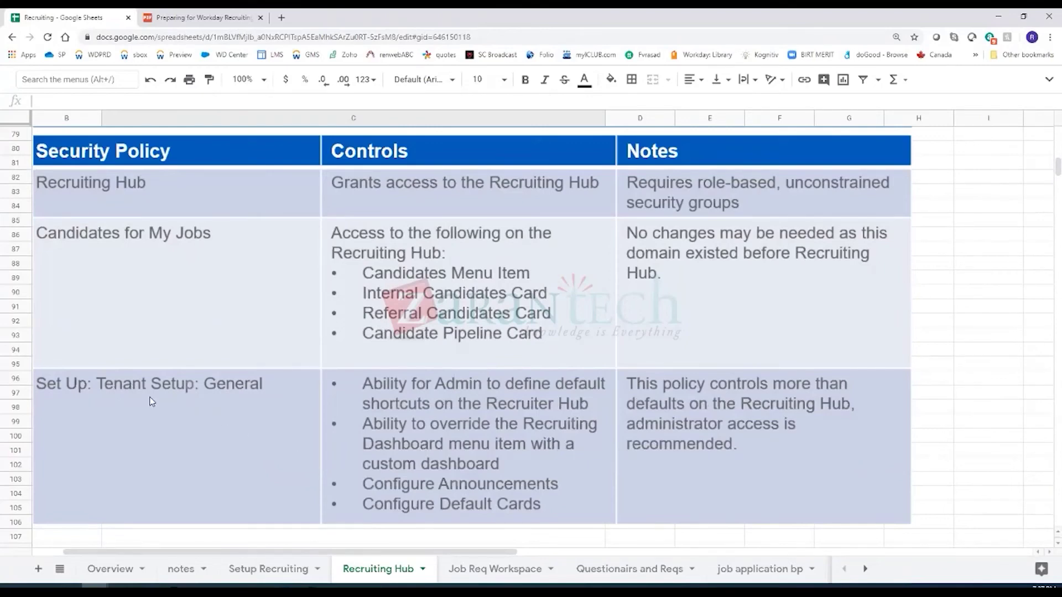
{"action": "scroll", "coordinate": [177, 393], "scroll_direction": "down", "scroll_amount": 5}
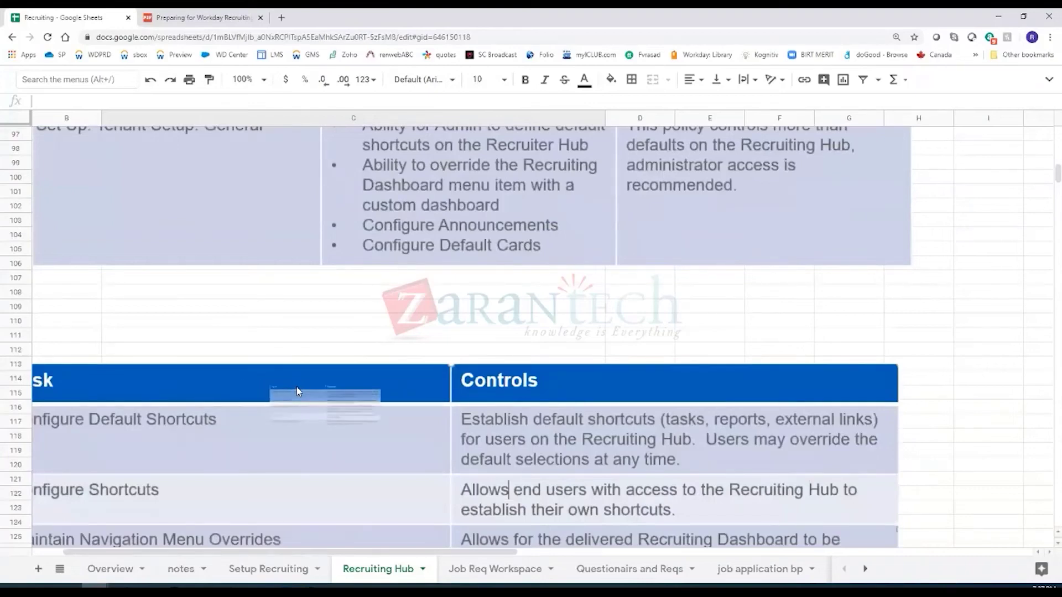
{"action": "left_click_drag", "start_coordinate": [280, 382], "coordinate": [349, 346]}
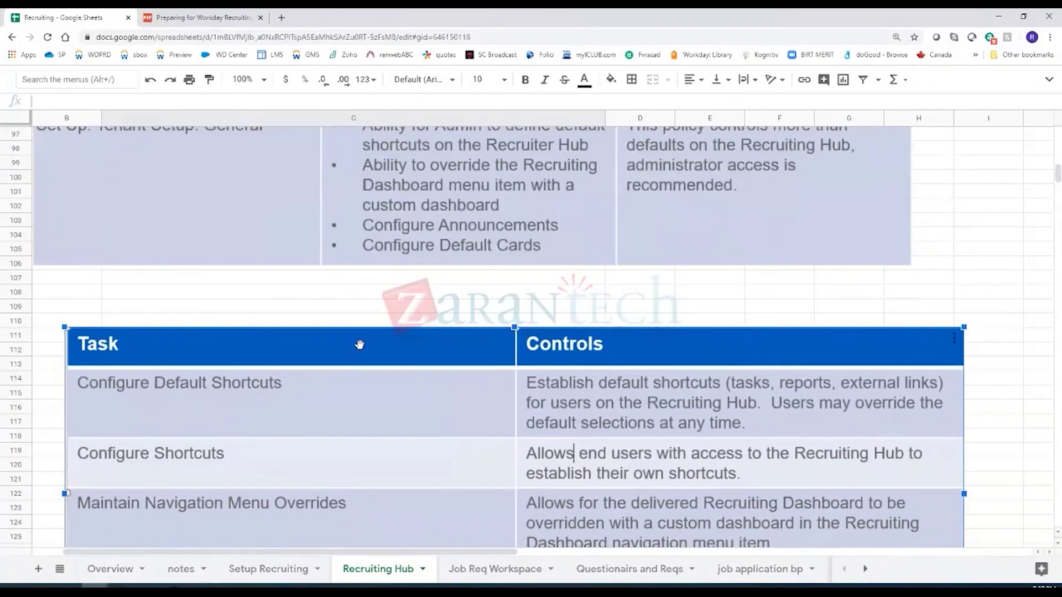
{"action": "left_click", "coordinate": [342, 305]}
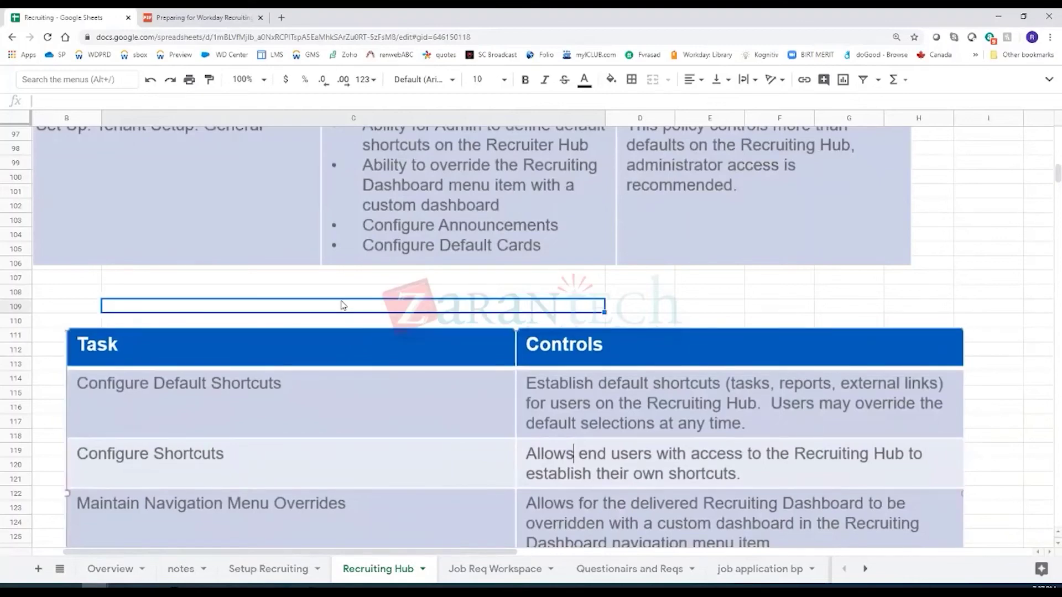
Review the Task and Controls table, and return to the Domain Security heading on the Recruiting Hub sheet
{"action": "scroll", "coordinate": [339, 302], "scroll_direction": "down", "scroll_amount": 2}
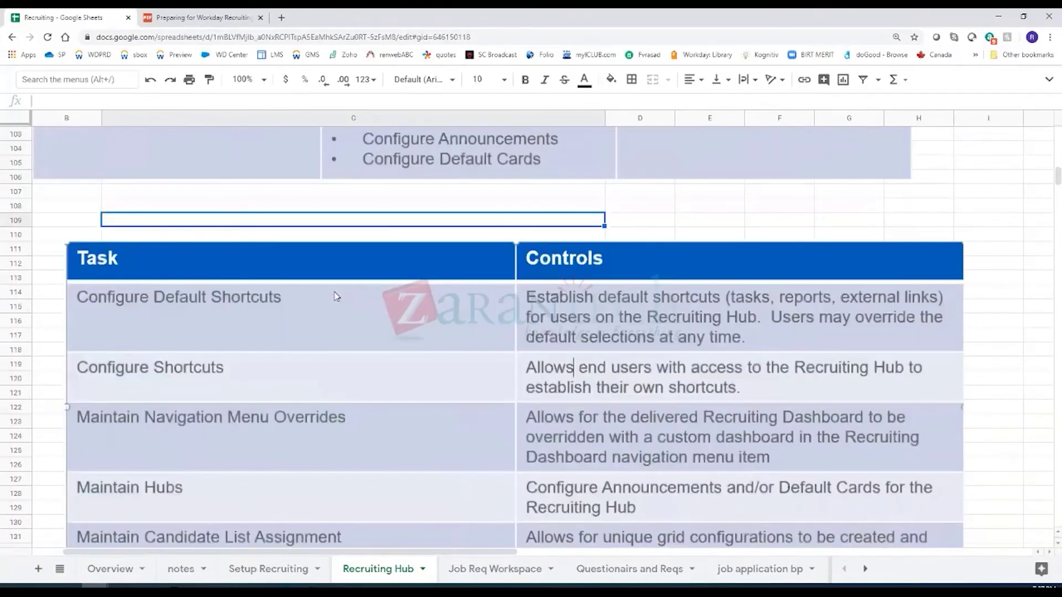
{"action": "scroll", "coordinate": [336, 297], "scroll_direction": "down", "scroll_amount": 2}
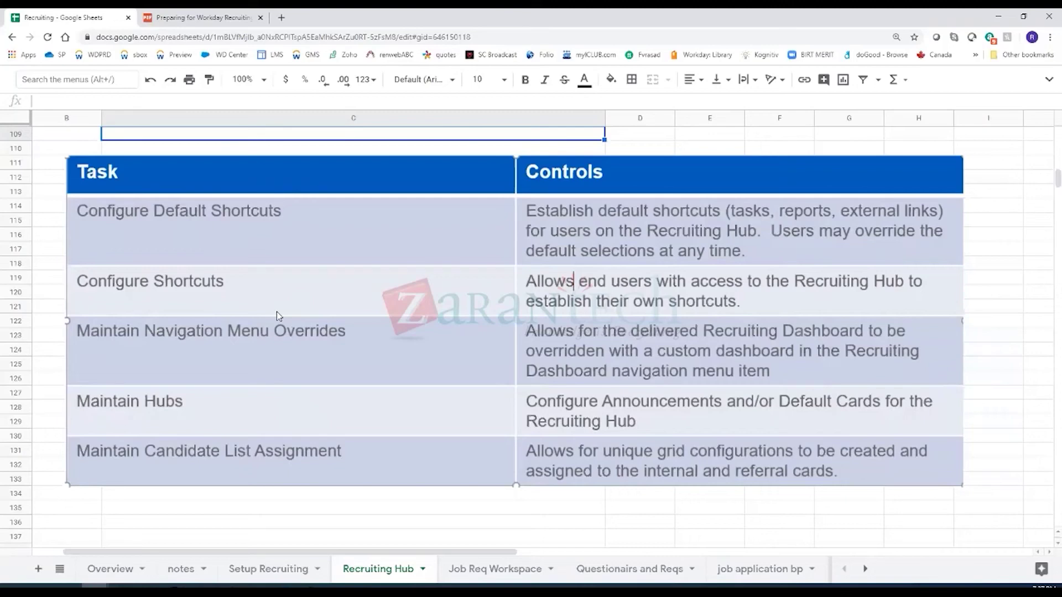
{"action": "scroll", "coordinate": [276, 315], "scroll_direction": "up", "scroll_amount": 3}
{"action": "scroll", "coordinate": [279, 316], "scroll_direction": "up", "scroll_amount": 4}
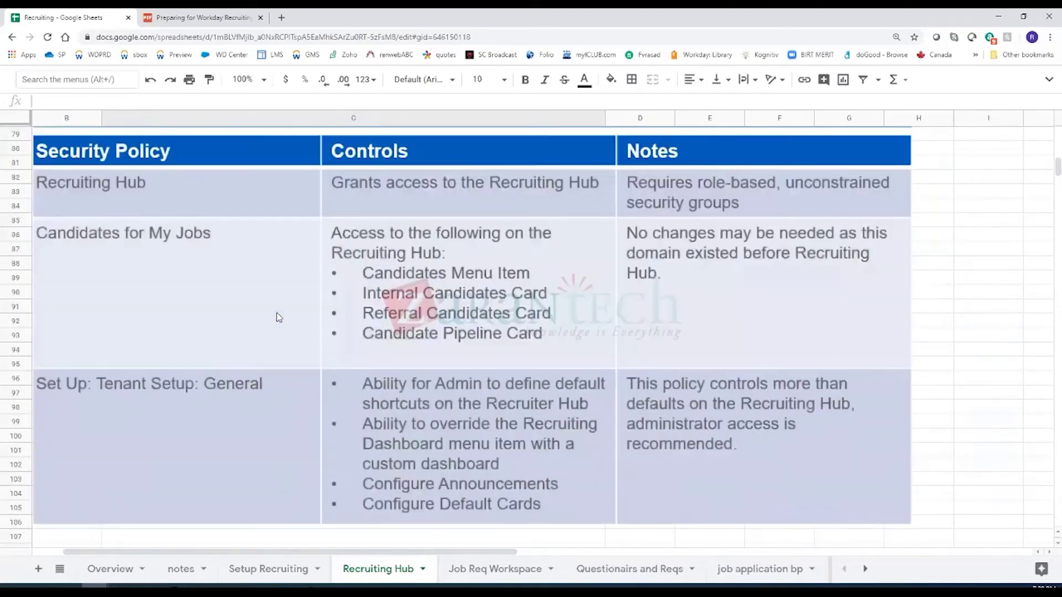
{"action": "scroll", "coordinate": [277, 318], "scroll_direction": "up", "scroll_amount": 3}
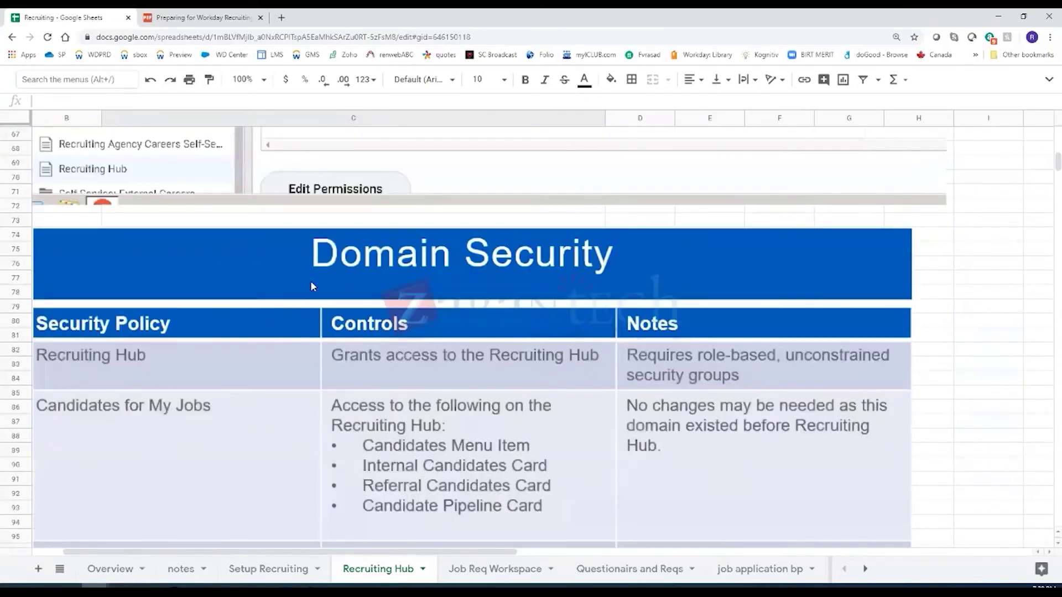
{"action": "left_click", "coordinate": [311, 283]}
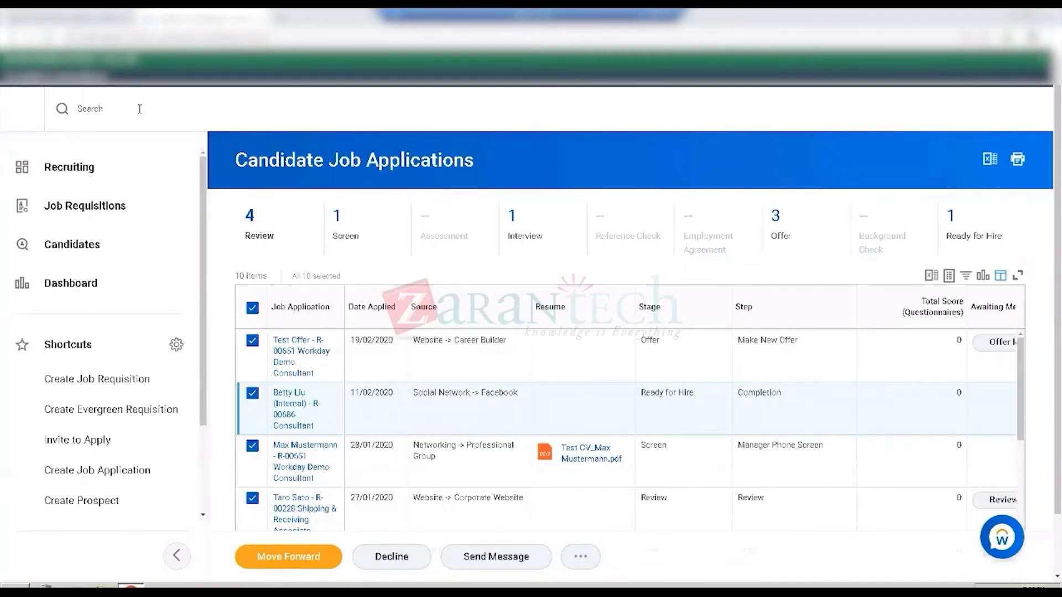
Switch to Workday, search for "start prox" and open the Start Proxy task
{"action": "left_click", "coordinate": [111, 113]}
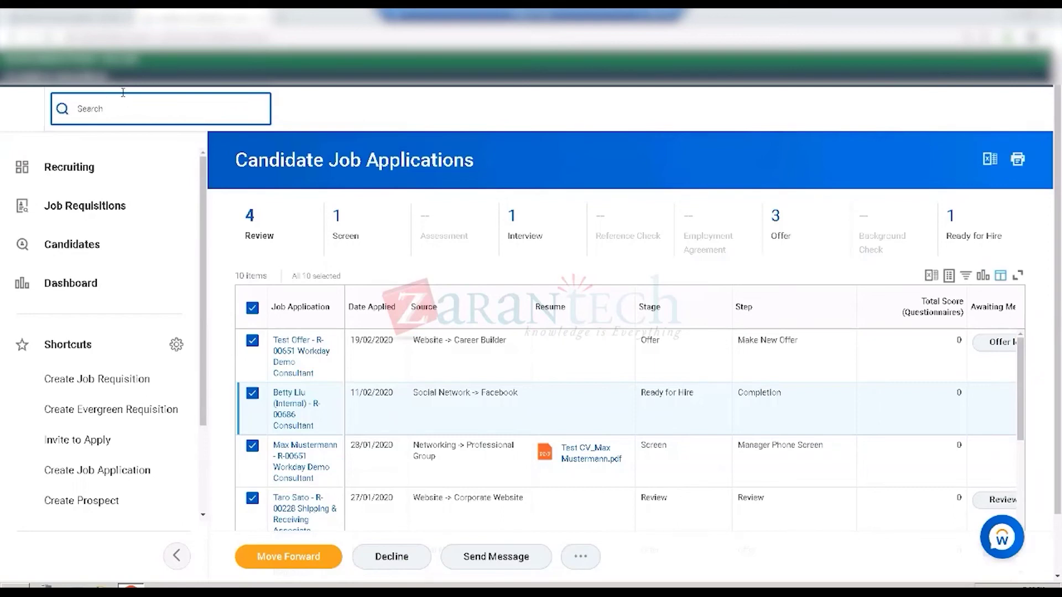
{"action": "type", "text": "start prox"}
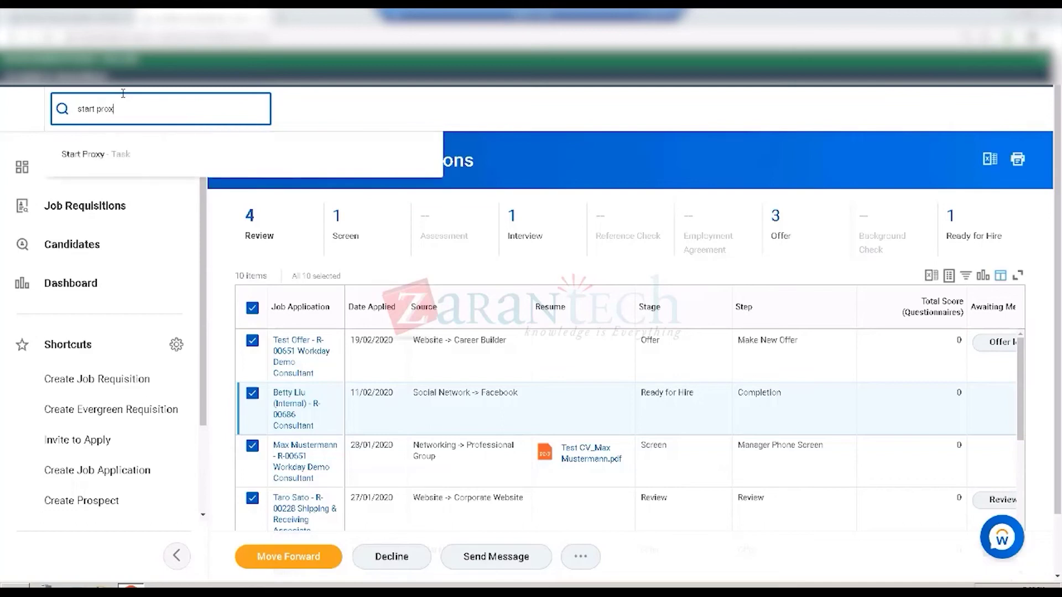
{"action": "left_click", "coordinate": [97, 158]}
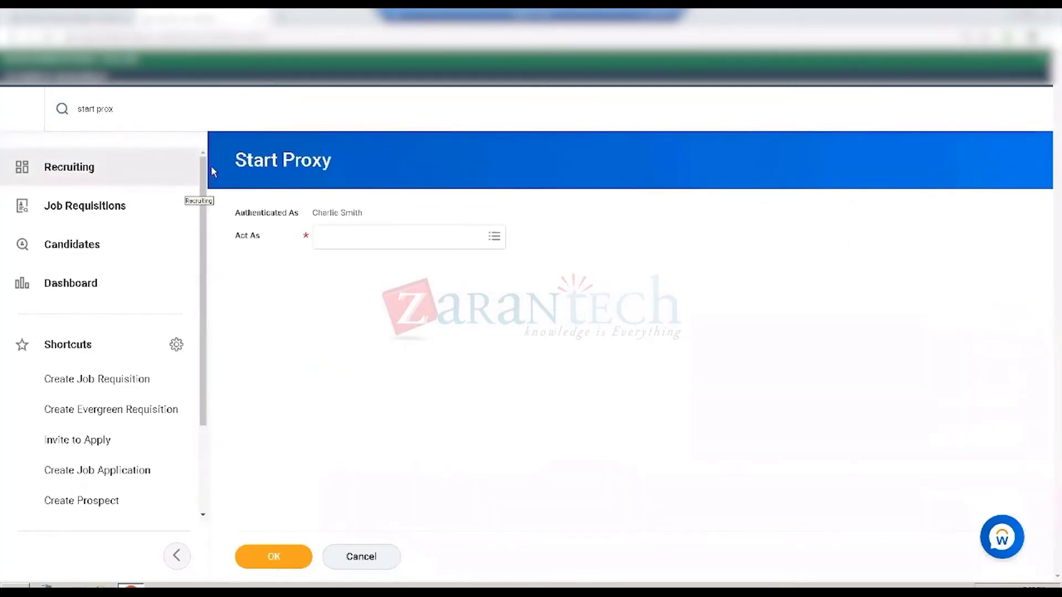
{"action": "left_click", "coordinate": [333, 240]}
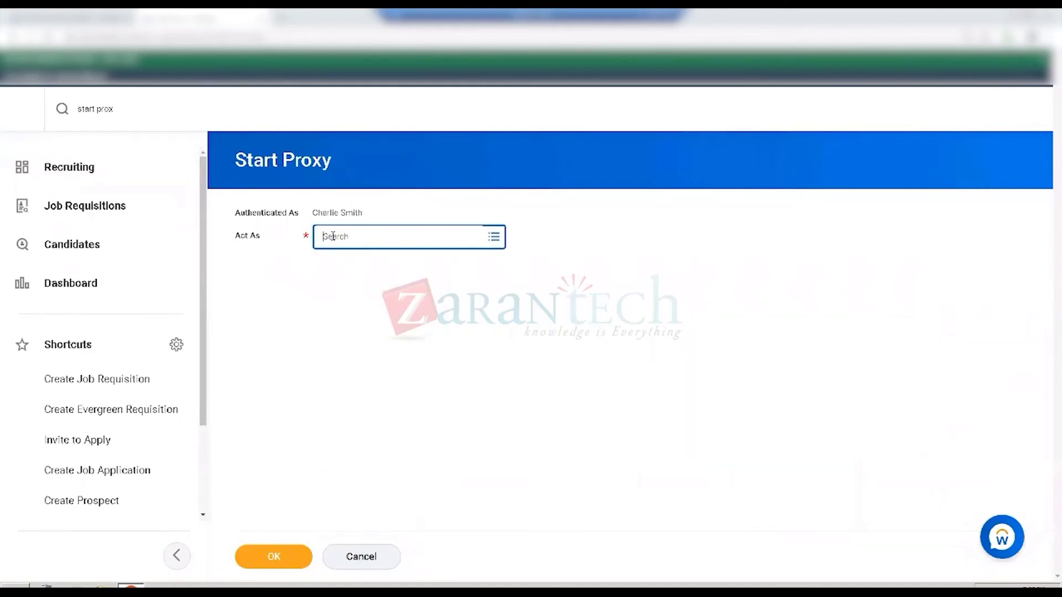
{"action": "type", "text": "logan"}
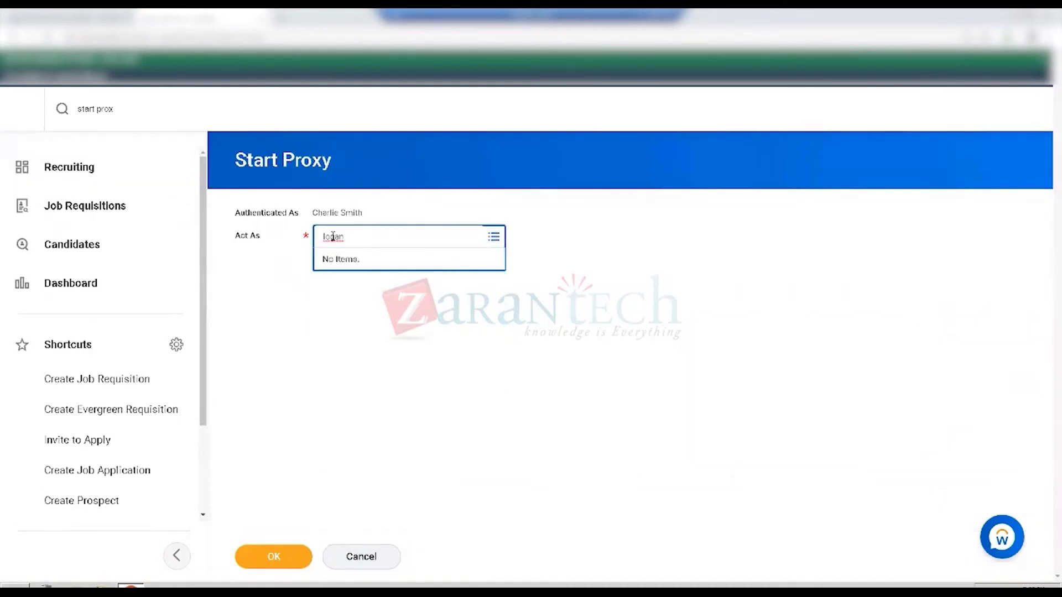
{"action": "key", "text": "Return"}
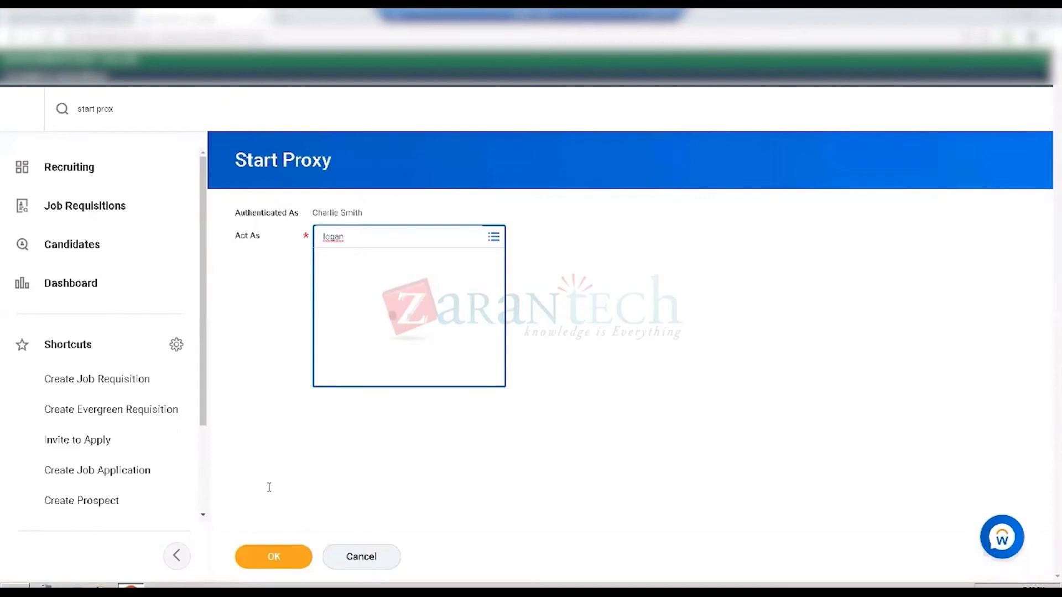
Collapse the navigation pane, enter the full name of the worker to act as, and start the proxy session
{"action": "left_click", "coordinate": [178, 554]}
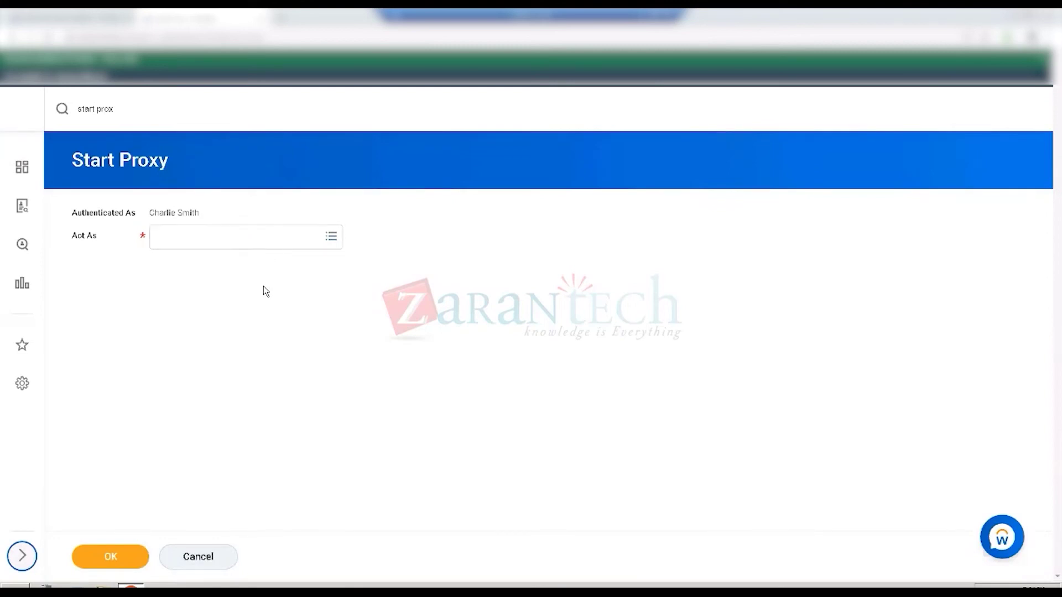
{"action": "left_click", "coordinate": [189, 235]}
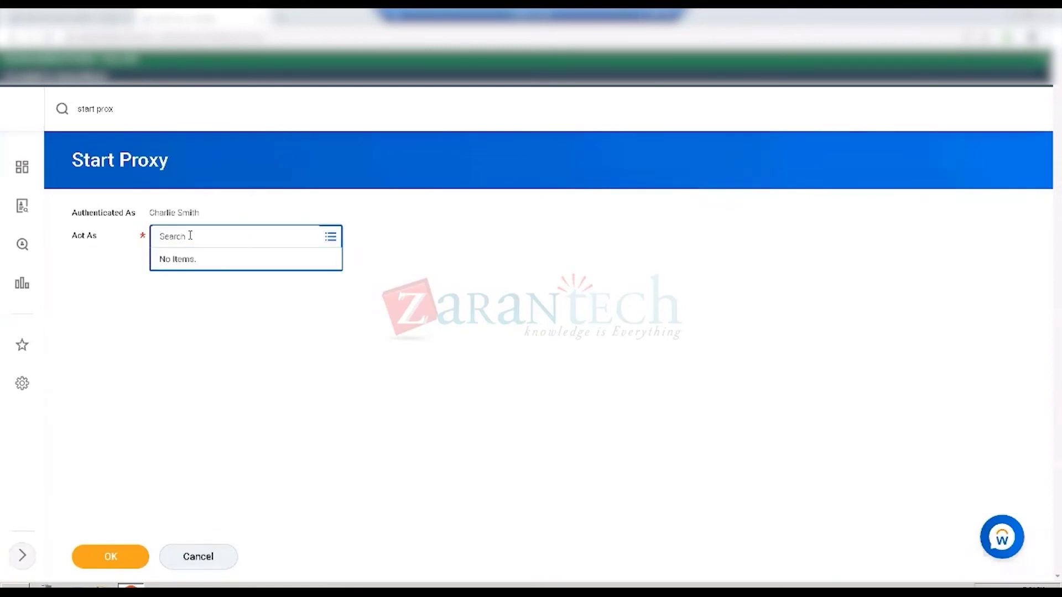
{"action": "type", "text": "logan mcneil"}
{"action": "key", "text": "BackSpace"}
{"action": "key", "text": "BackSpace"}
{"action": "type", "text": "ll"}
{"action": "key", "text": "Return"}
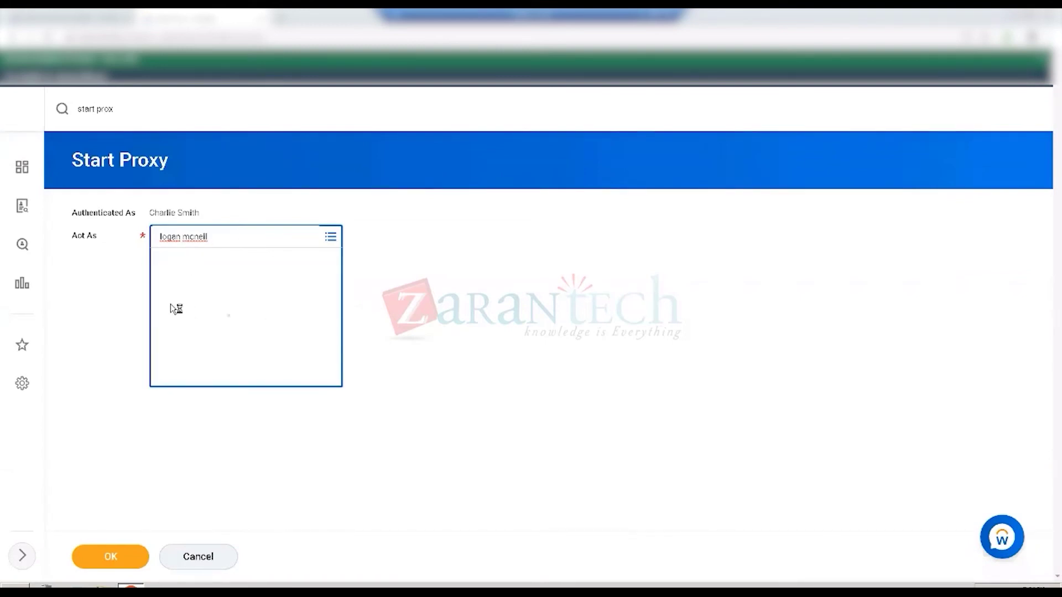
{"action": "left_click", "coordinate": [111, 557]}
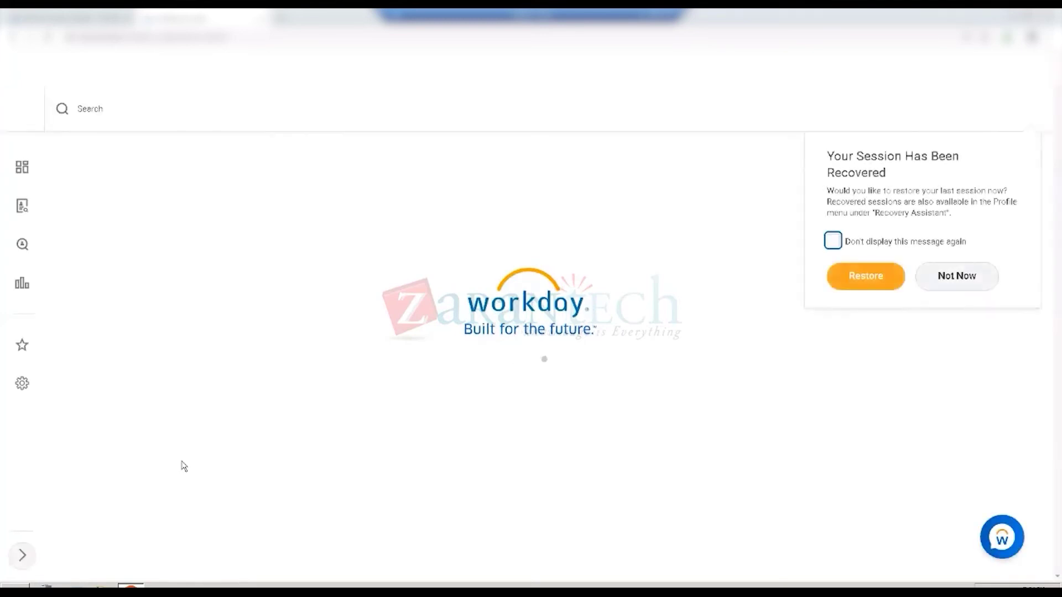
Search for "bp: onboarding" and open the Onboarding (Default Definition) business process
{"action": "left_click", "coordinate": [111, 109]}
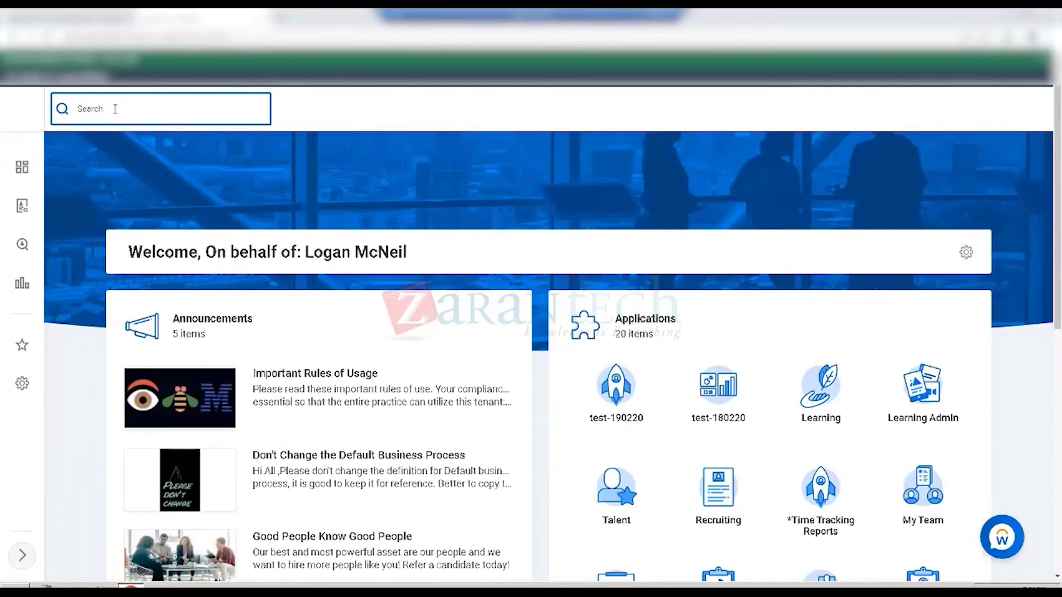
{"action": "type", "text": "bp:"}
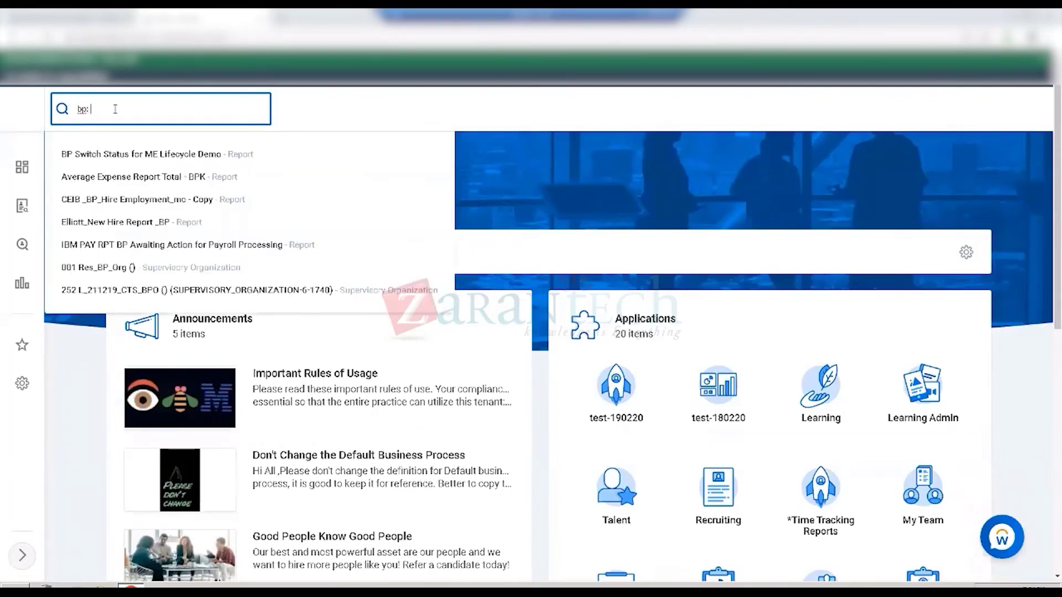
{"action": "type", "text": " onboard"}
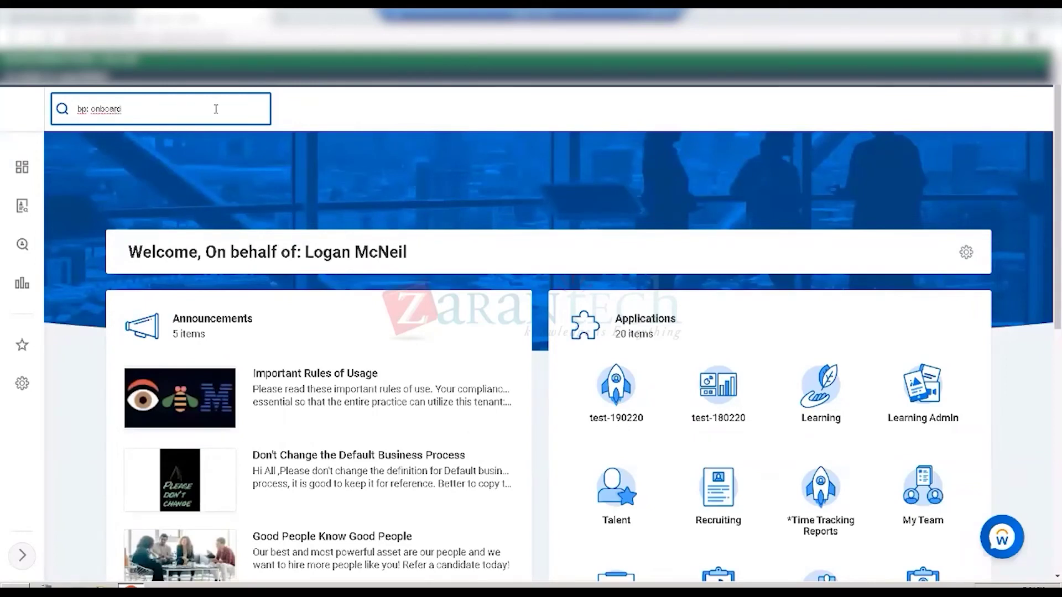
{"action": "type", "text": "ing"}
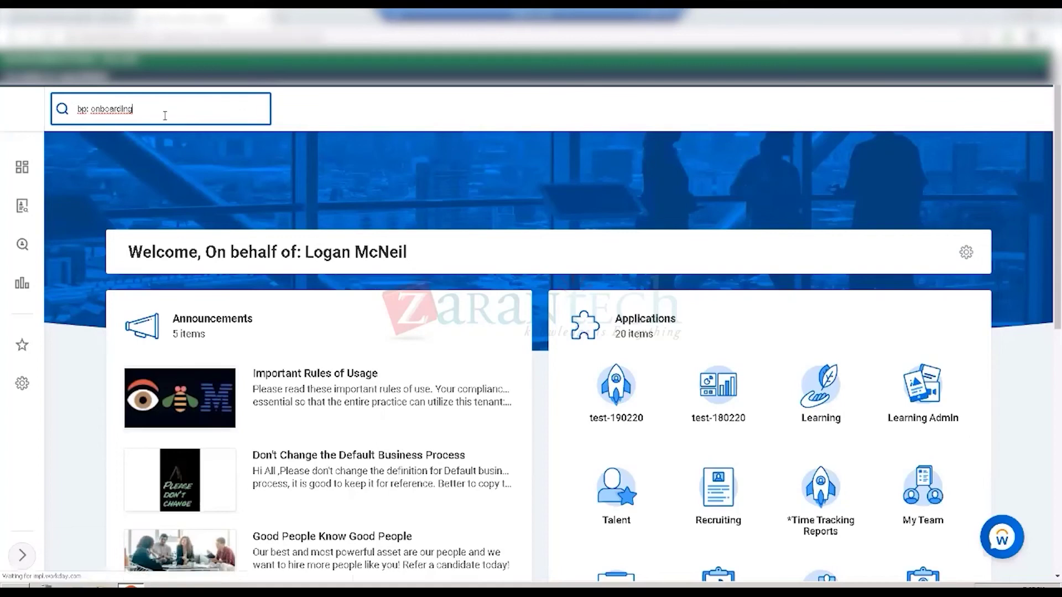
{"action": "key", "text": "Return"}
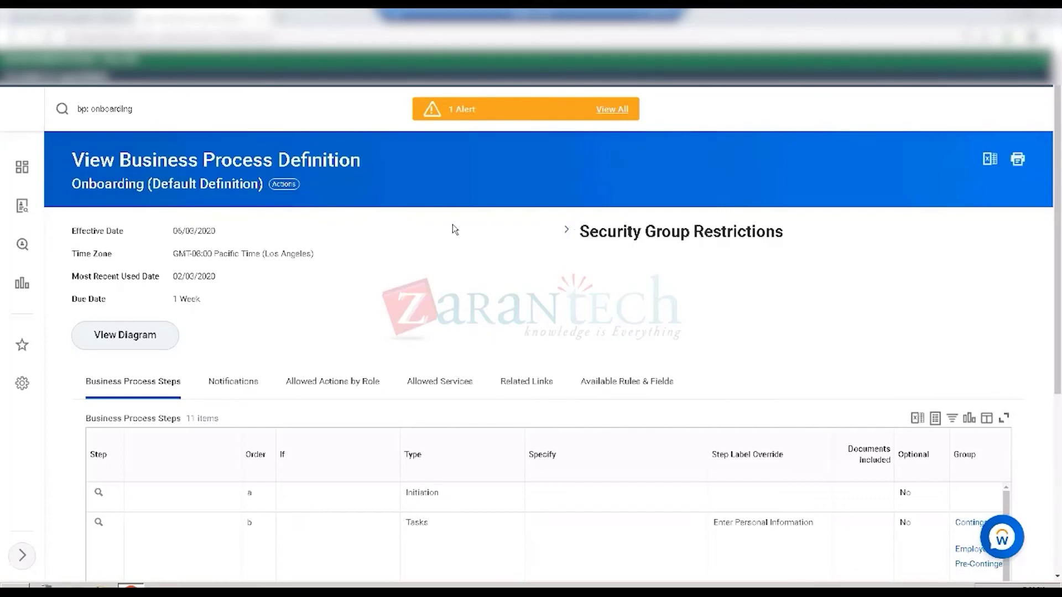
Expand Security Group Restrictions, examine the full list of initiating security groups for the Onboarding process, and collapse the list again
{"action": "left_click", "coordinate": [567, 234]}
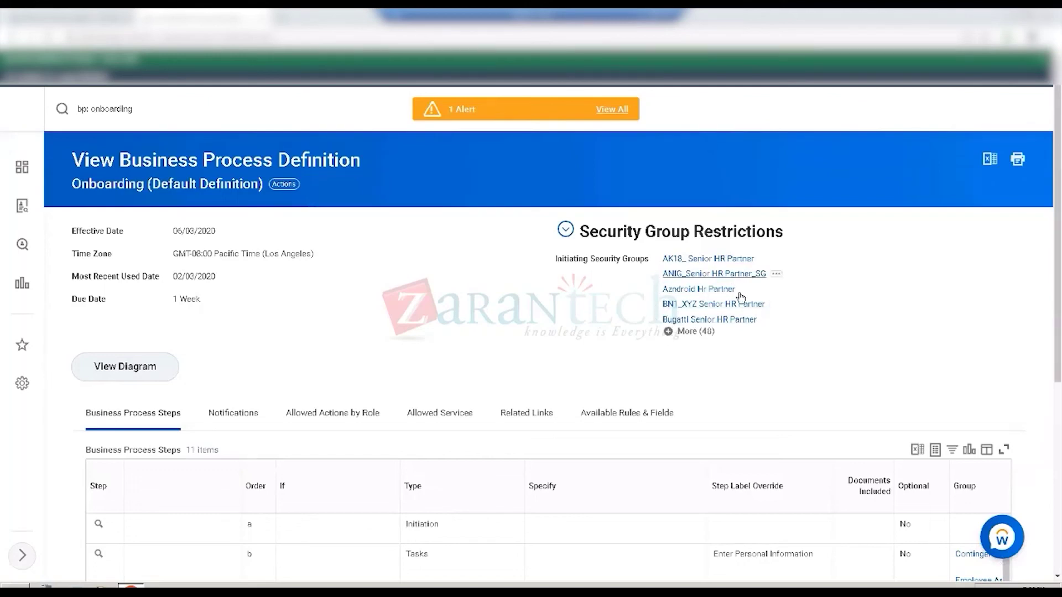
{"action": "left_click", "coordinate": [668, 332]}
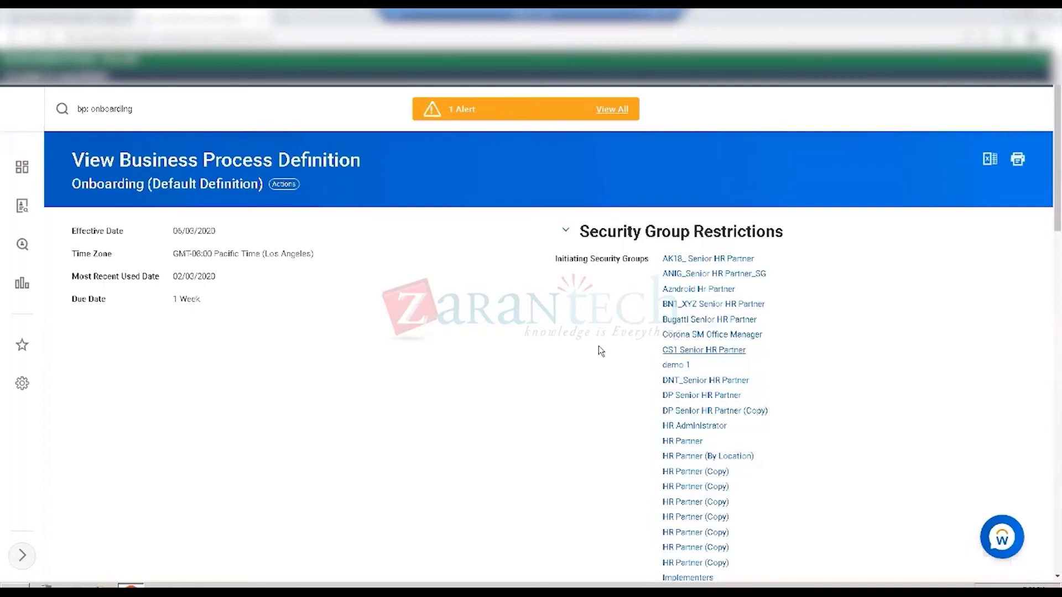
{"action": "scroll", "coordinate": [619, 315], "scroll_direction": "down", "scroll_amount": 3}
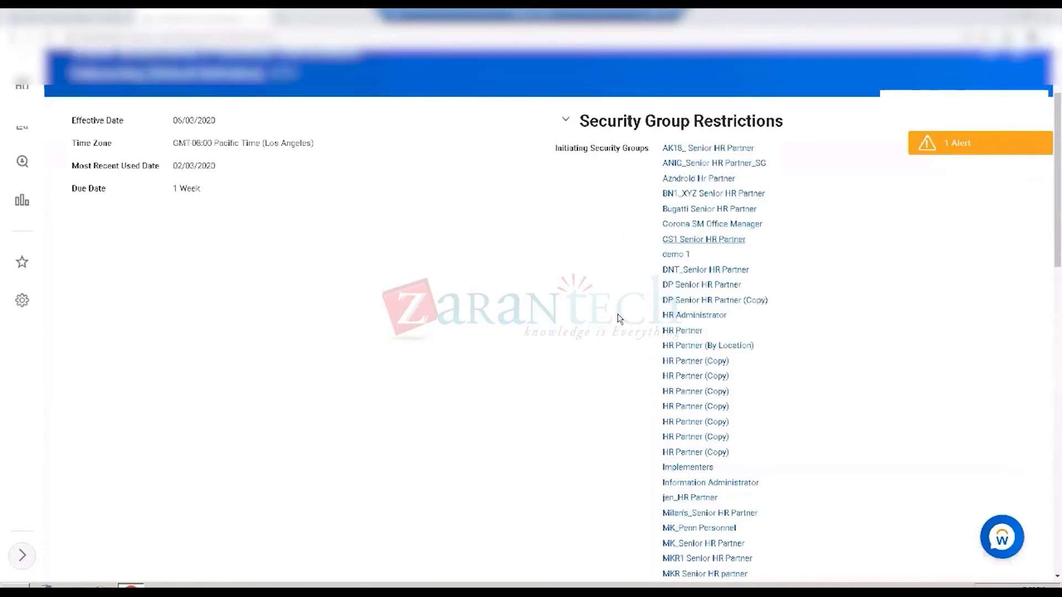
{"action": "scroll", "coordinate": [618, 330], "scroll_direction": "down", "scroll_amount": 3}
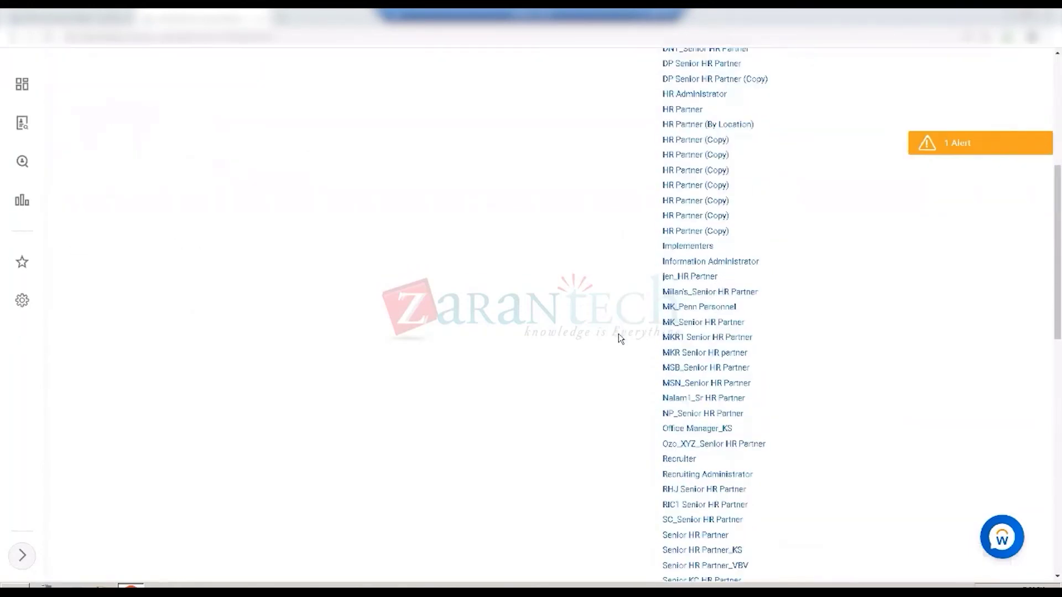
{"action": "scroll", "coordinate": [639, 359], "scroll_direction": "down", "scroll_amount": 6}
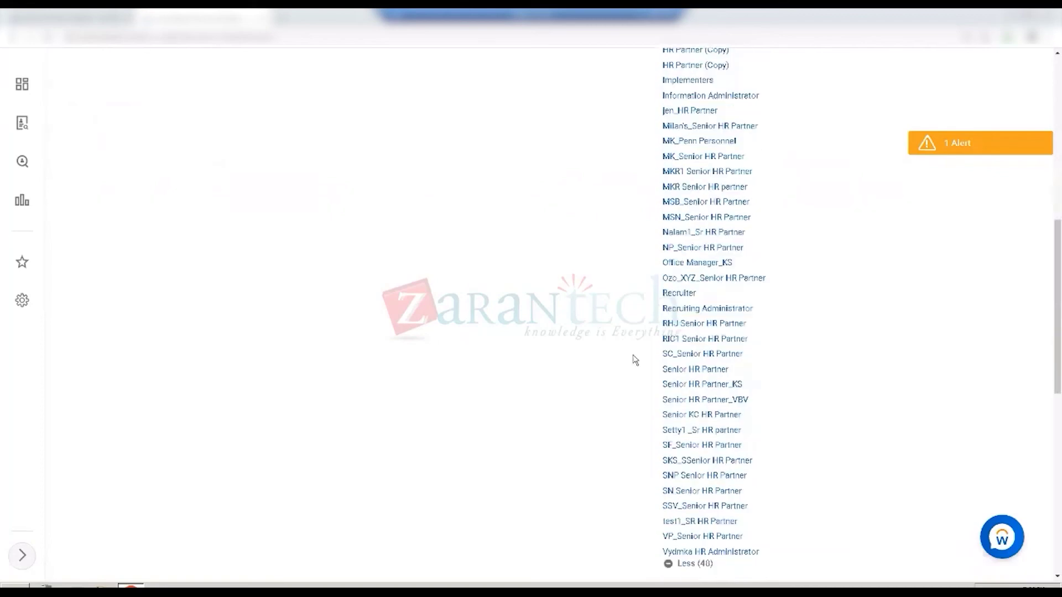
{"action": "scroll", "coordinate": [633, 356], "scroll_direction": "up", "scroll_amount": 3}
{"action": "scroll", "coordinate": [639, 308], "scroll_direction": "up", "scroll_amount": 3}
{"action": "scroll", "coordinate": [638, 297], "scroll_direction": "up", "scroll_amount": 3}
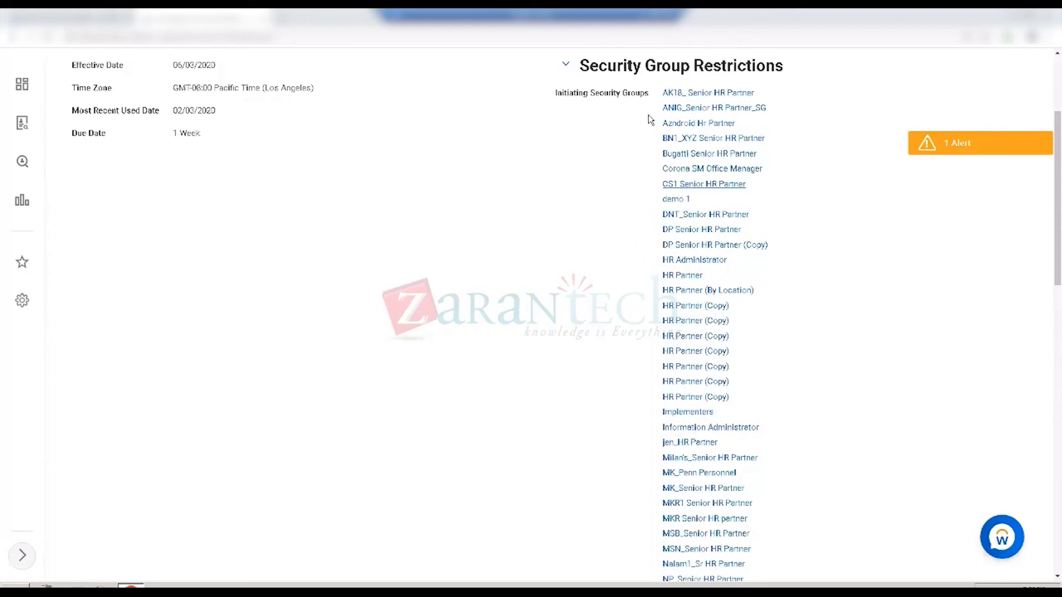
{"action": "mouse_move", "coordinate": [697, 103]}
{"action": "scroll", "coordinate": [819, 198], "scroll_direction": "down", "scroll_amount": 4}
{"action": "scroll", "coordinate": [819, 198], "scroll_direction": "down", "scroll_amount": 3}
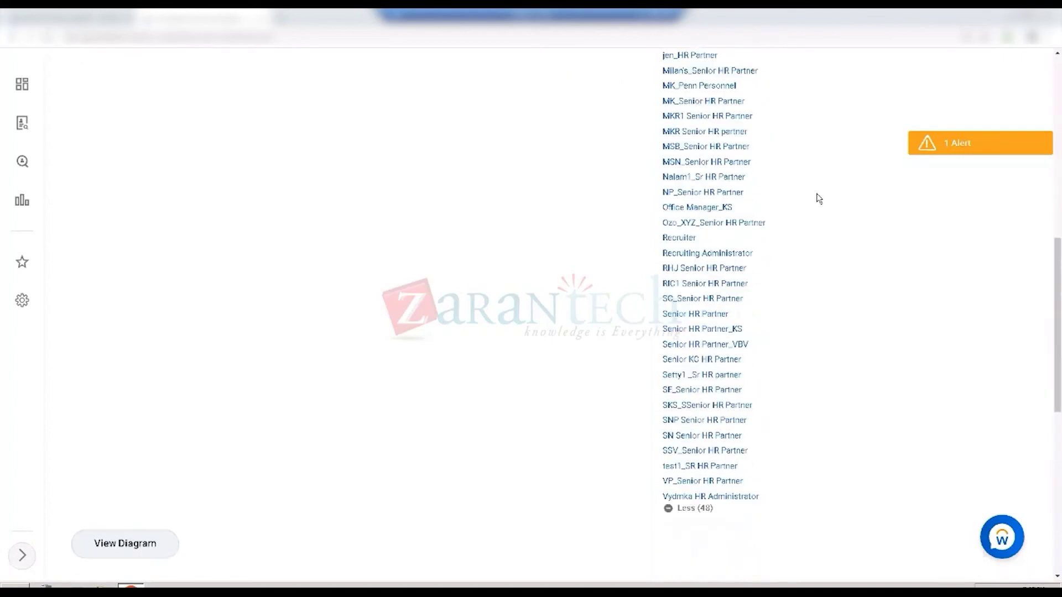
{"action": "scroll", "coordinate": [819, 199], "scroll_direction": "down", "scroll_amount": 1}
{"action": "left_click", "coordinate": [695, 453]}
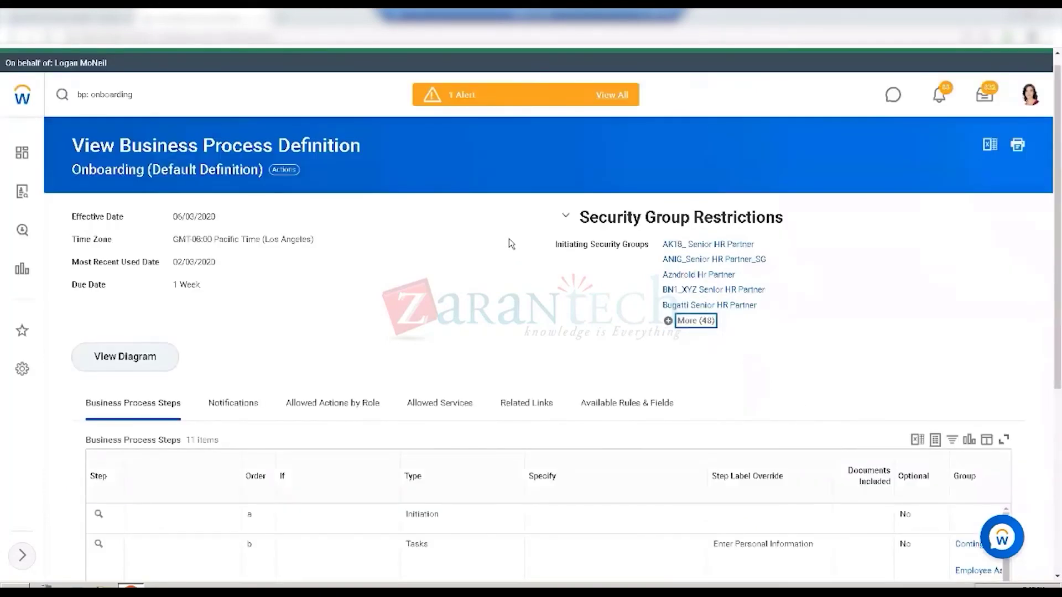
Expand the Onboarding process's Business Process Steps table to full screen and bring the Group and Due Date columns into view
{"action": "scroll", "coordinate": [509, 243], "scroll_direction": "down", "scroll_amount": 3}
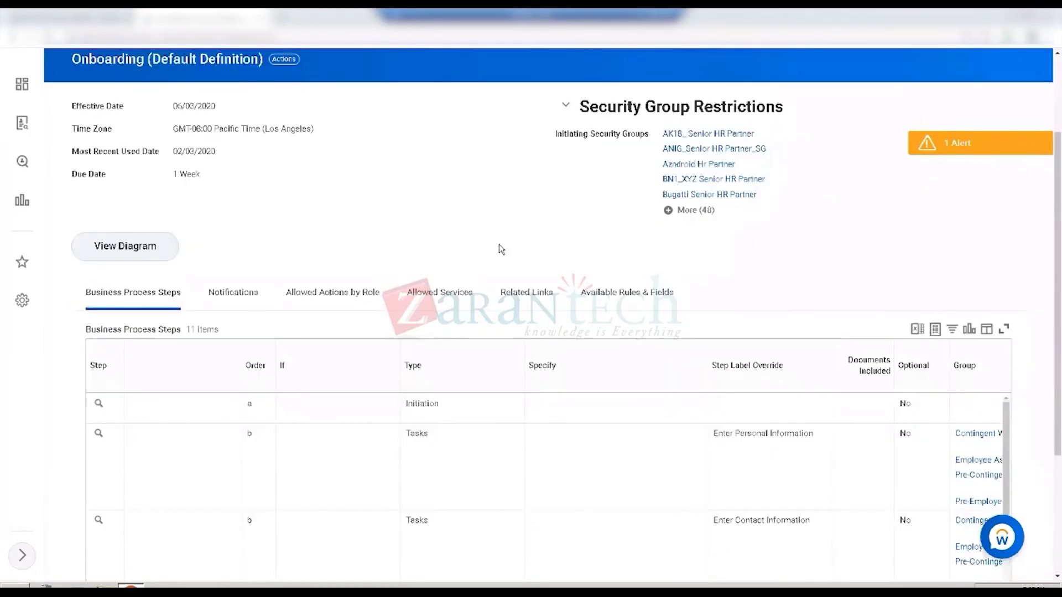
{"action": "scroll", "coordinate": [500, 256], "scroll_direction": "down", "scroll_amount": 1}
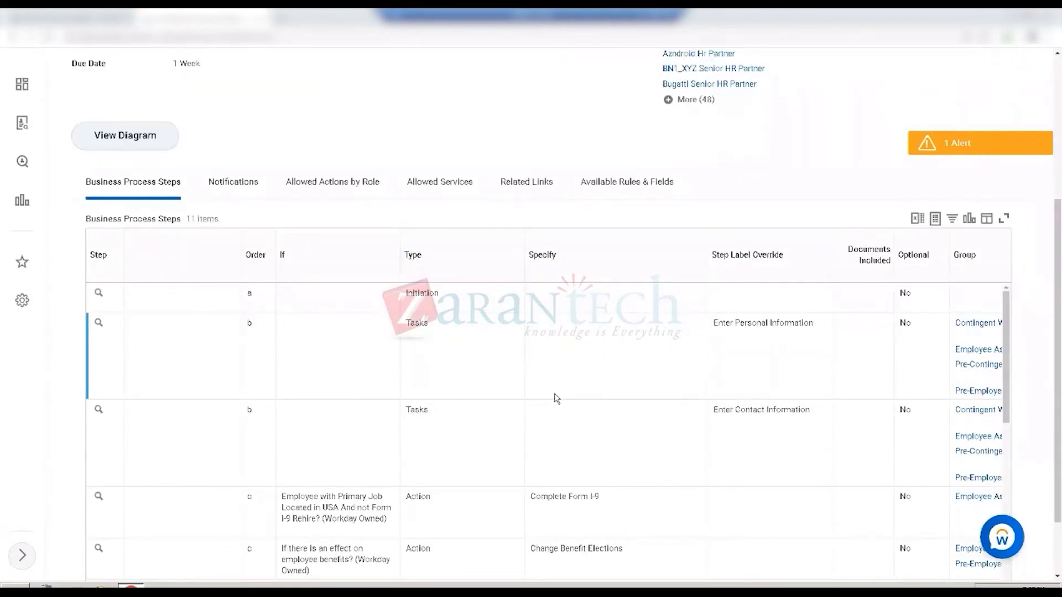
{"action": "scroll", "coordinate": [560, 392], "scroll_direction": "down", "scroll_amount": 1}
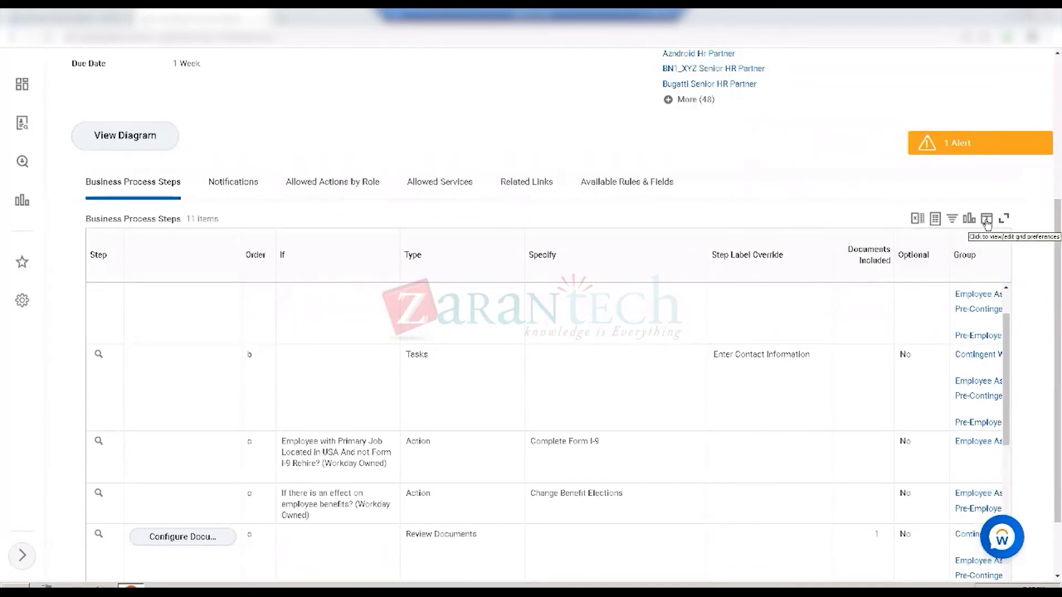
{"action": "left_click", "coordinate": [1004, 220]}
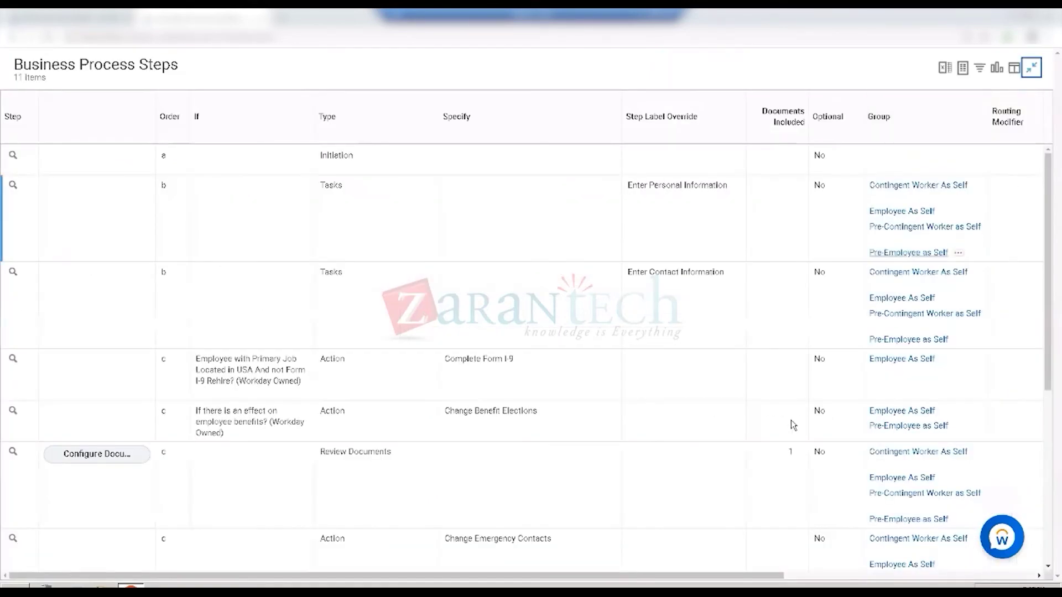
{"action": "left_click_drag", "start_coordinate": [719, 575], "coordinate": [868, 536]}
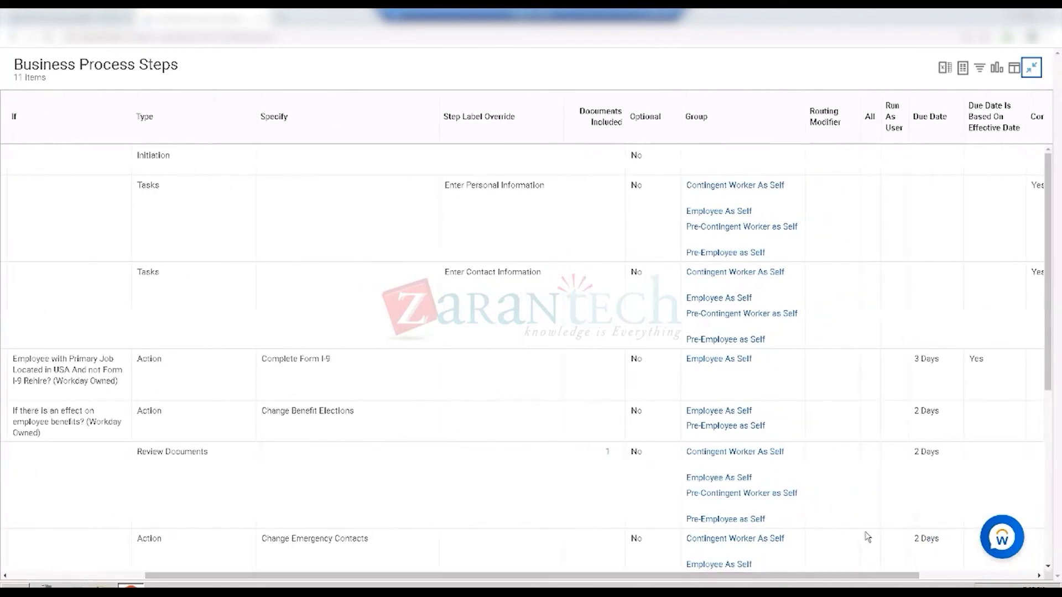
Examine the Enter Personal Information, Enter Contact Information and Complete Form I-9 steps, highlighting each step's label
{"action": "mouse_move", "coordinate": [717, 229]}
{"action": "left_click_drag", "start_coordinate": [446, 186], "coordinate": [555, 190]}
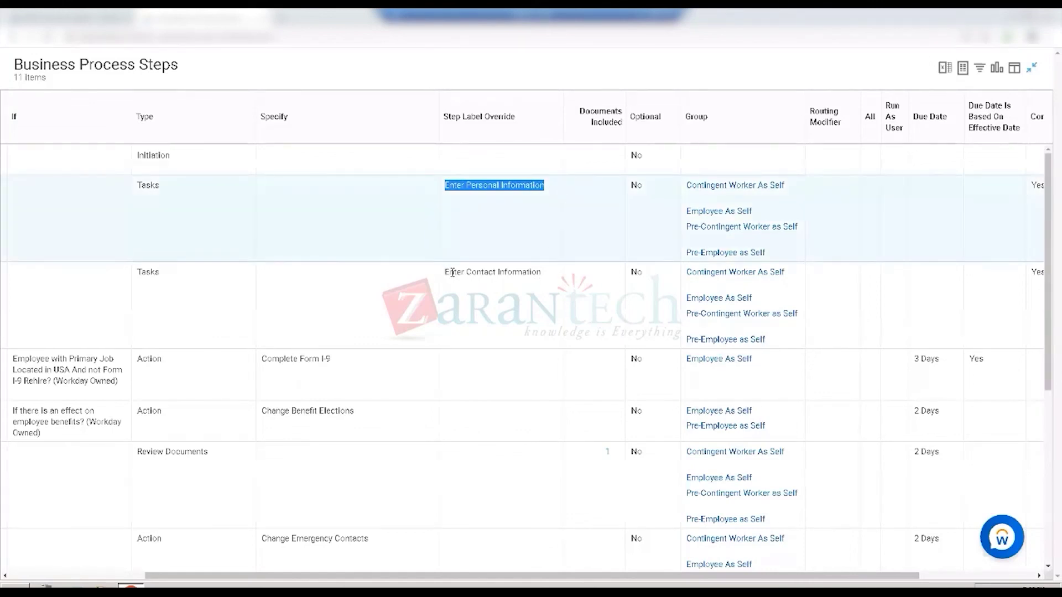
{"action": "left_click_drag", "start_coordinate": [461, 272], "coordinate": [522, 272]}
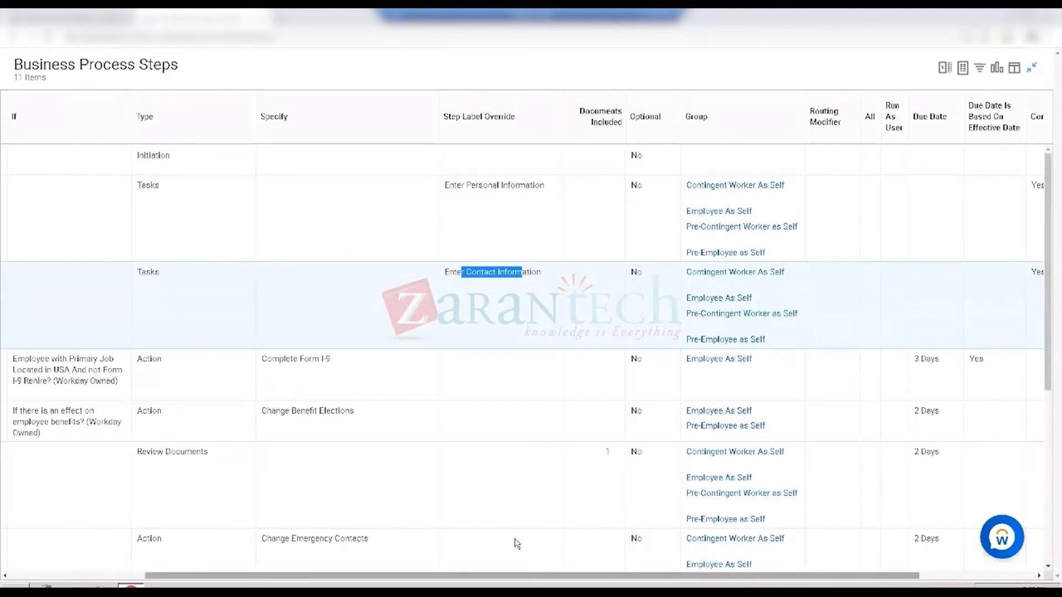
{"action": "mouse_move", "coordinate": [312, 362]}
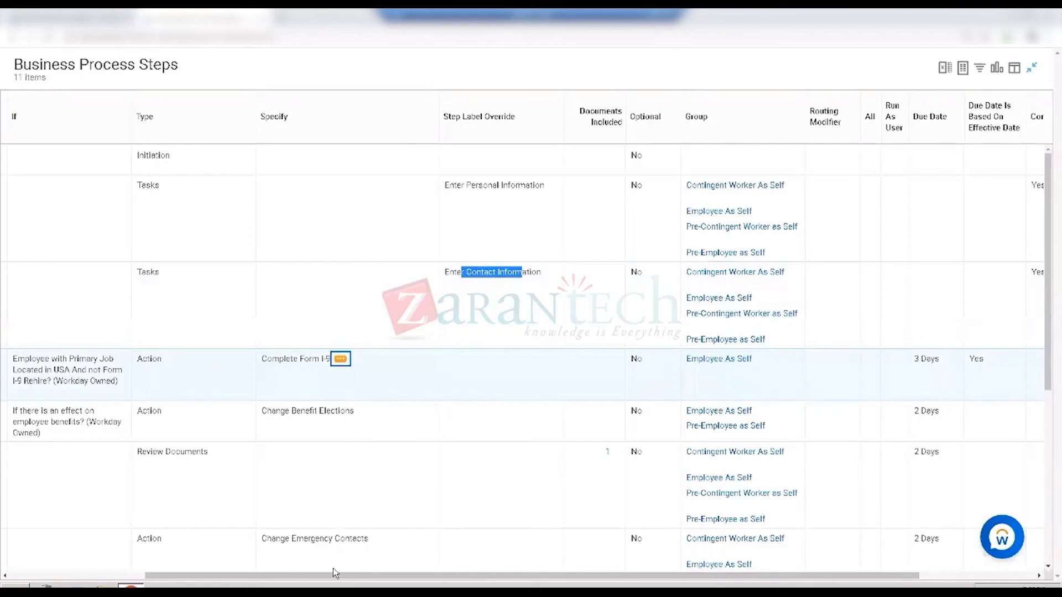
{"action": "left_click_drag", "start_coordinate": [339, 575], "coordinate": [313, 577]}
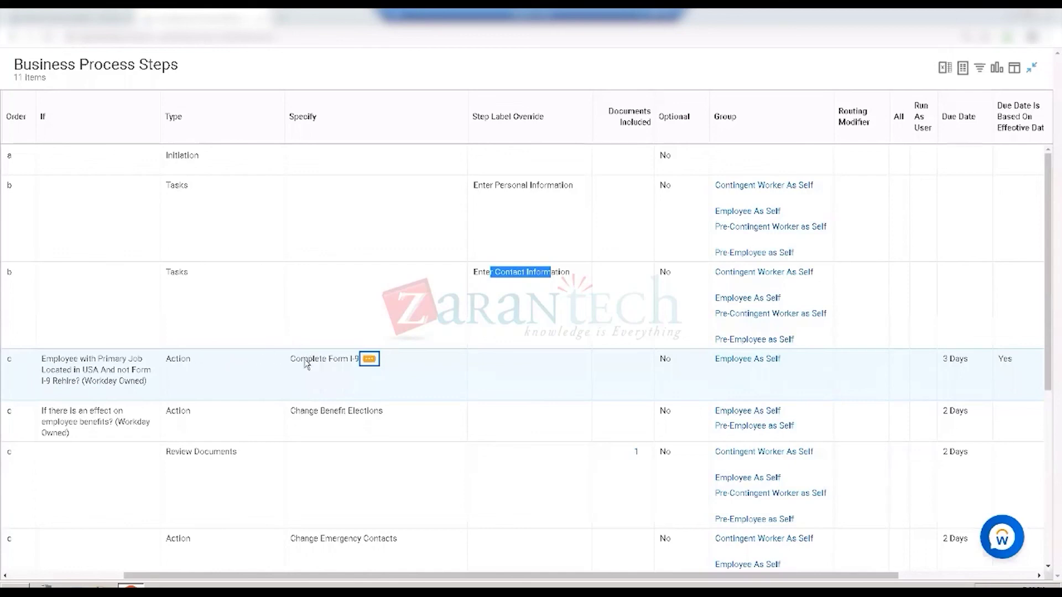
{"action": "left_click_drag", "start_coordinate": [296, 360], "coordinate": [363, 359]}
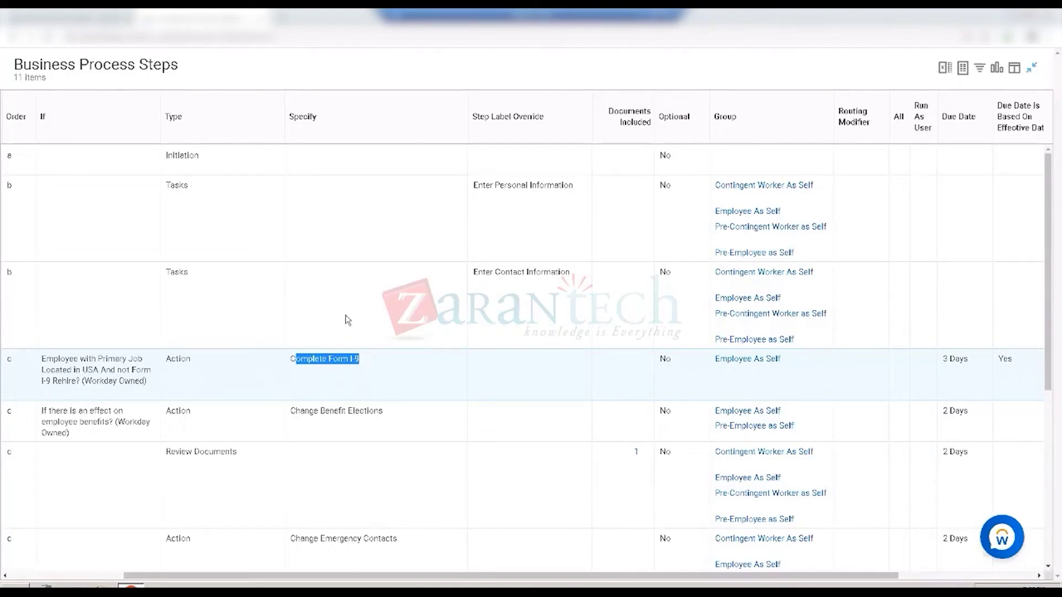
{"action": "left_click_drag", "start_coordinate": [267, 347], "coordinate": [387, 359]}
{"action": "scroll", "coordinate": [250, 360], "scroll_direction": "down", "scroll_amount": 1}
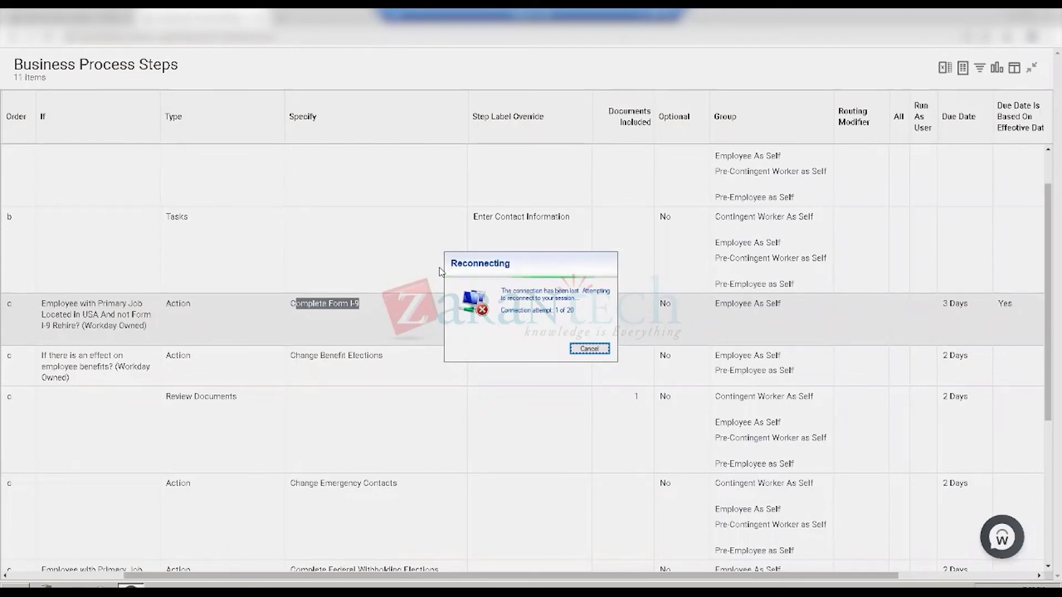
Cancel the remote session reconnection and review the Recruiting Hub domain's Report/Task Permissions in the Recruiting Google Sheets workbook
{"action": "left_click", "coordinate": [589, 350]}
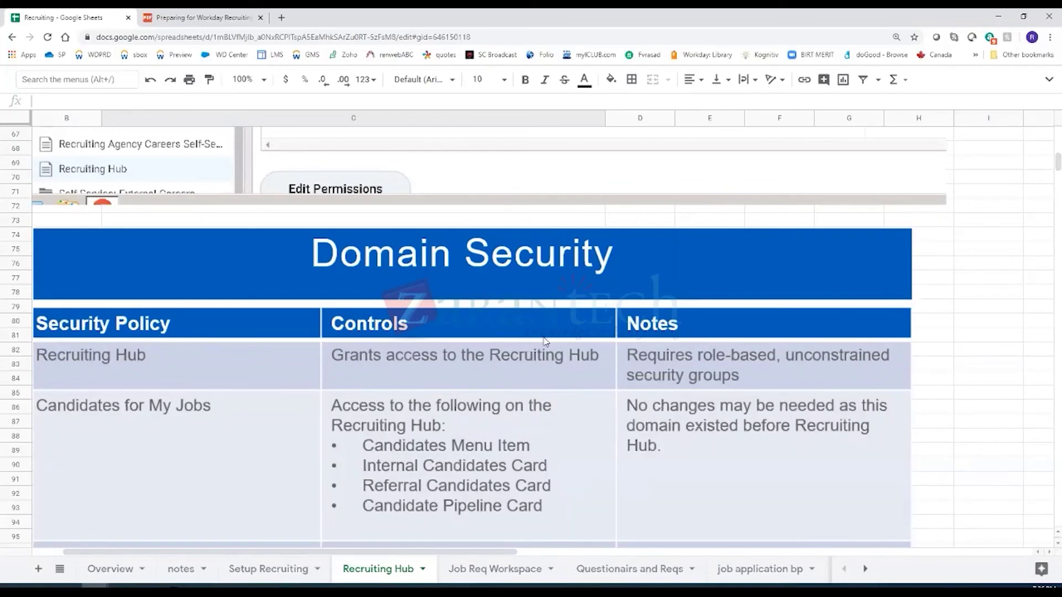
{"action": "scroll", "coordinate": [545, 342], "scroll_direction": "up", "scroll_amount": 2}
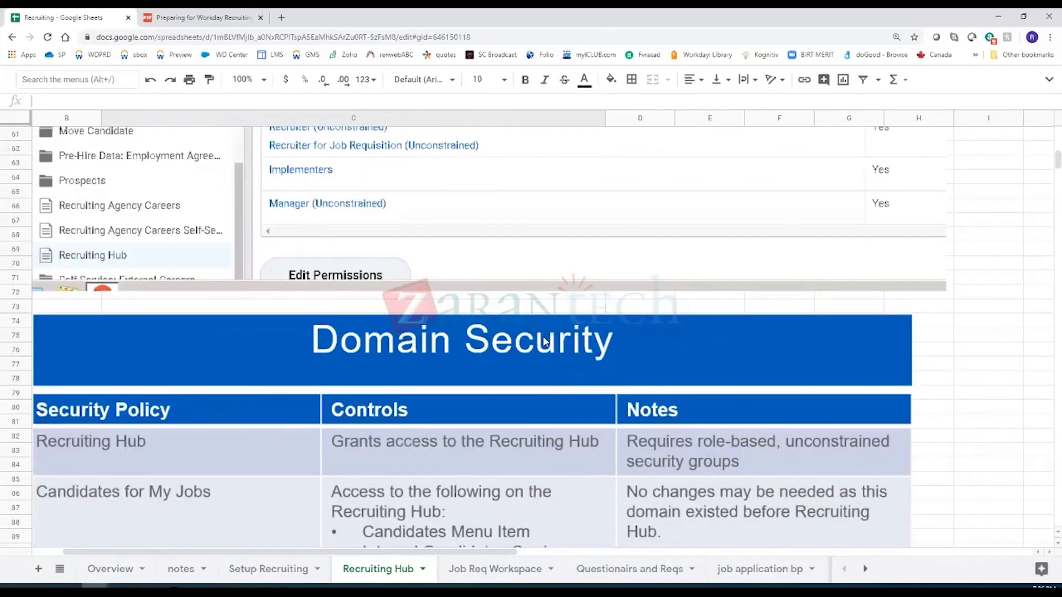
{"action": "scroll", "coordinate": [545, 341], "scroll_direction": "up", "scroll_amount": 2}
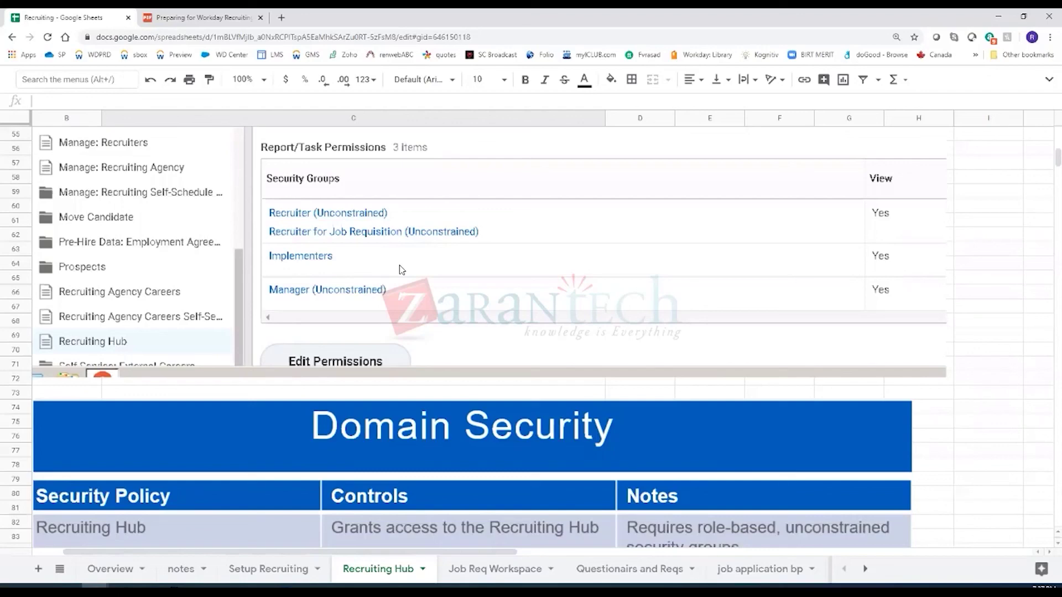
Open the Job Req Workspace sheet and view its introductory notes from the first row
{"action": "left_click", "coordinate": [491, 570]}
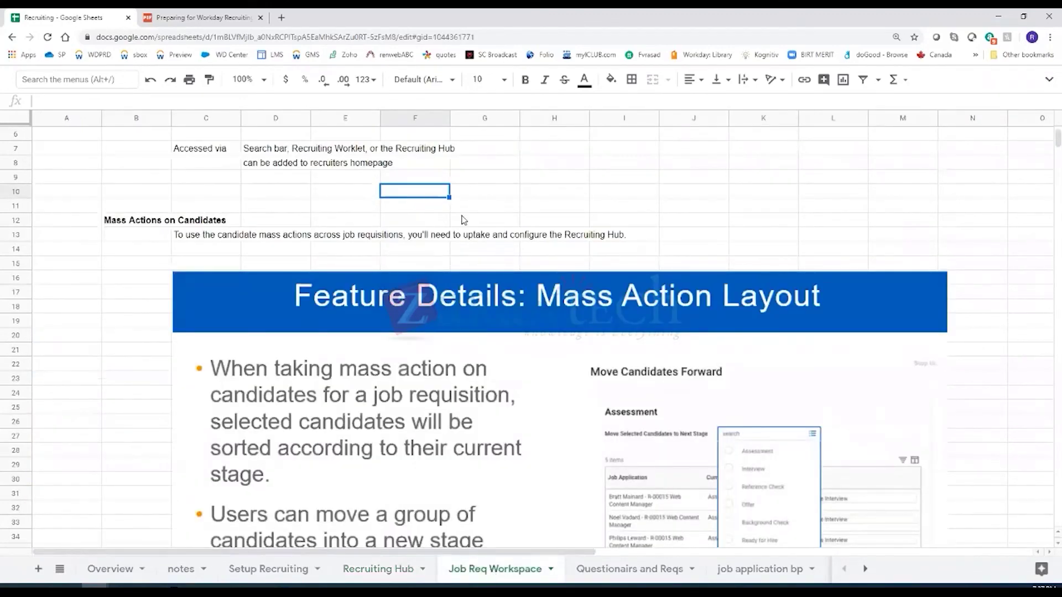
{"action": "left_click", "coordinate": [528, 176]}
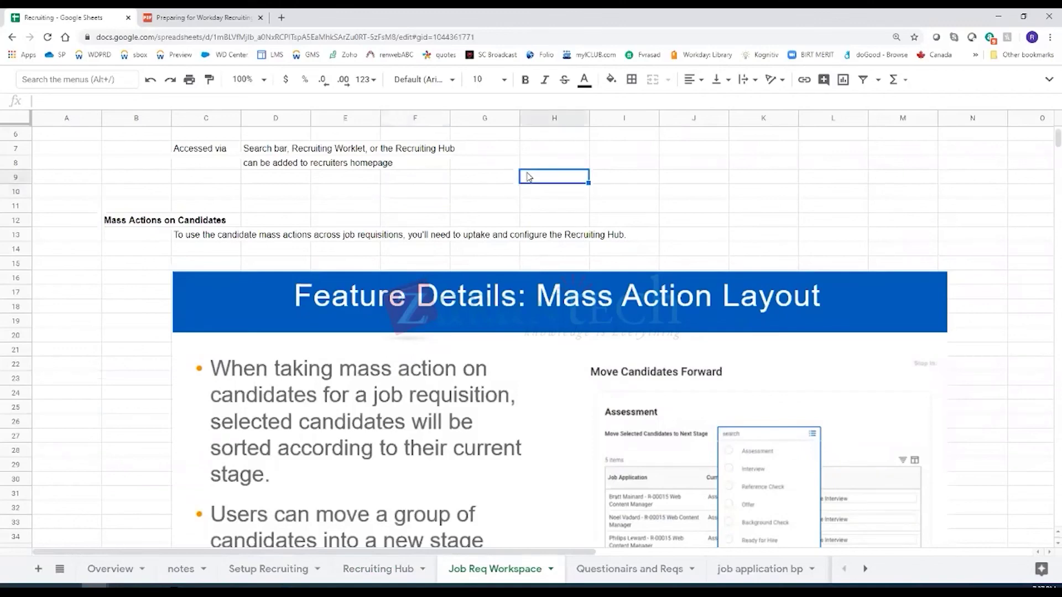
{"action": "scroll", "coordinate": [528, 176], "scroll_direction": "up", "scroll_amount": 2}
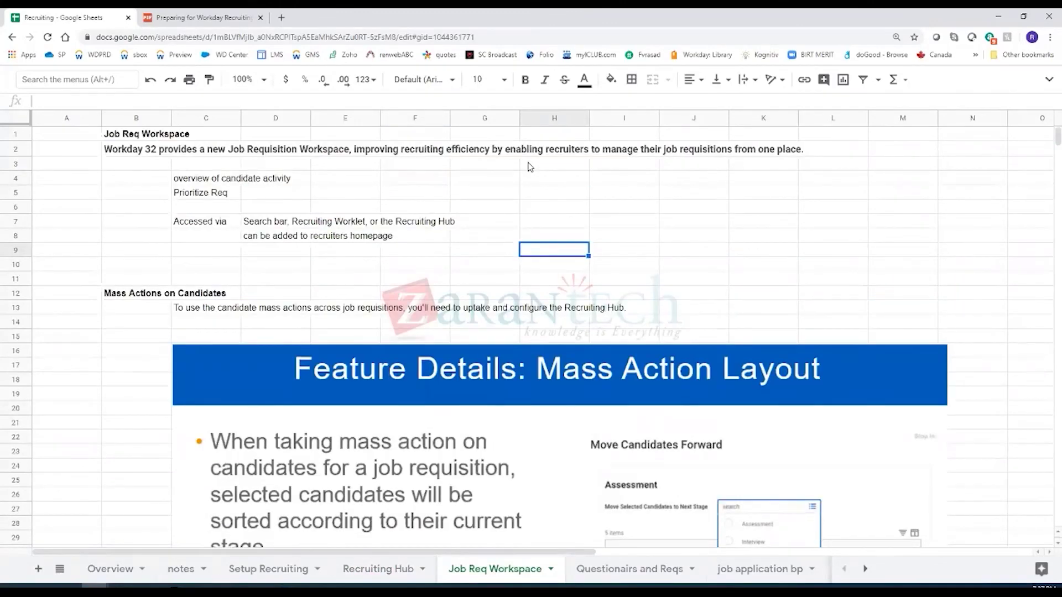